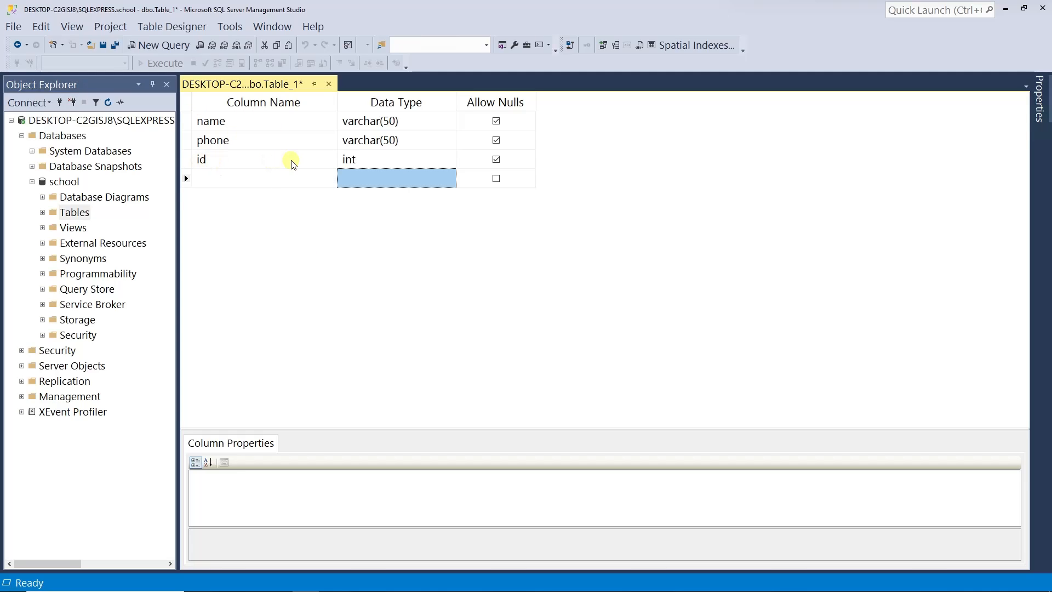
- Make the id column the primary key and set it as the table's identity column
{"action": "right_click", "coordinate": [223, 160]}
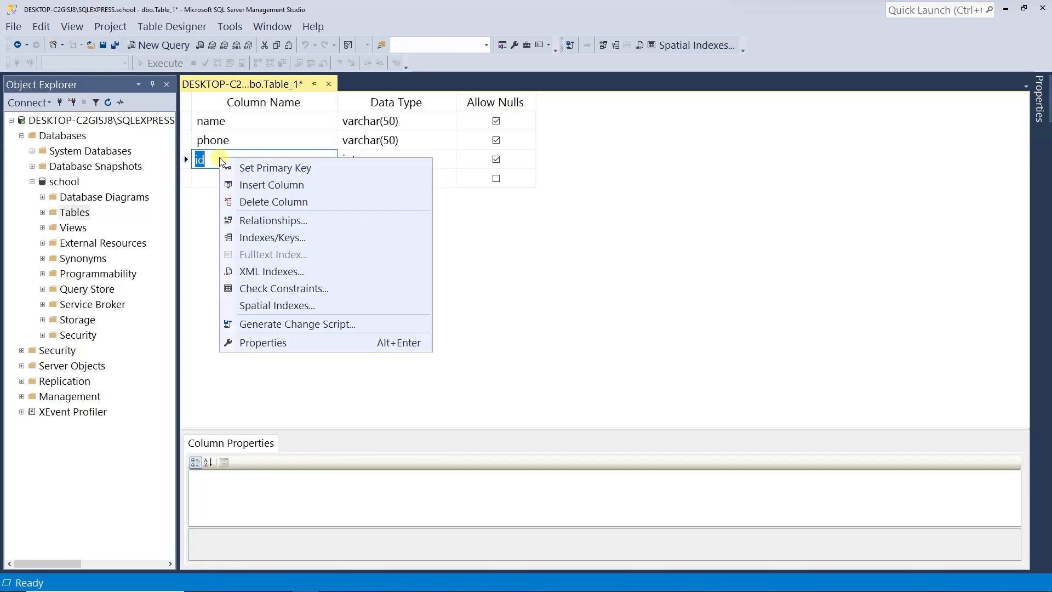
{"action": "left_click", "coordinate": [288, 168]}
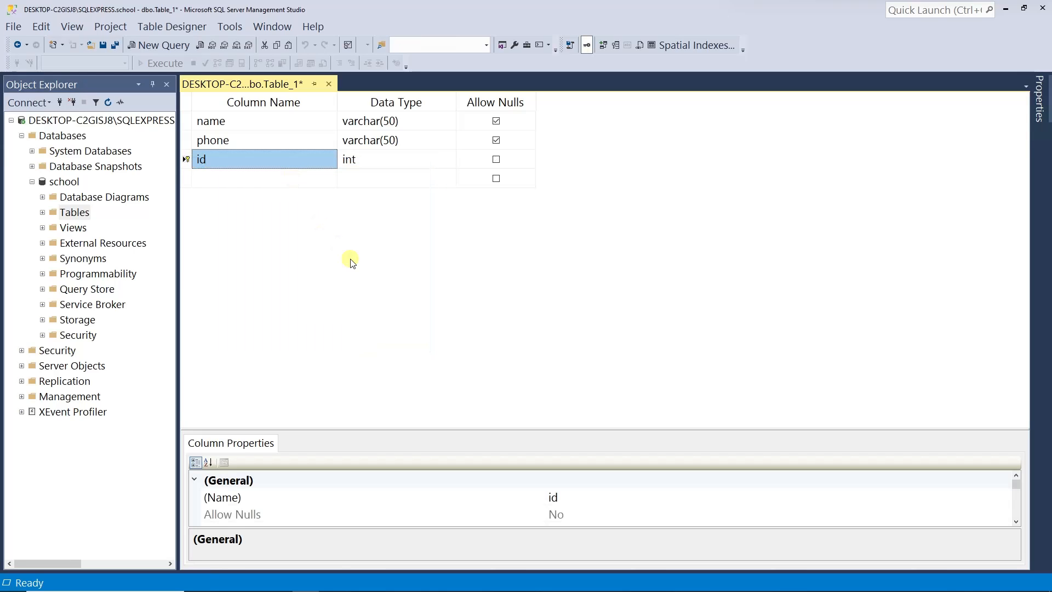
{"action": "right_click", "coordinate": [296, 227]}
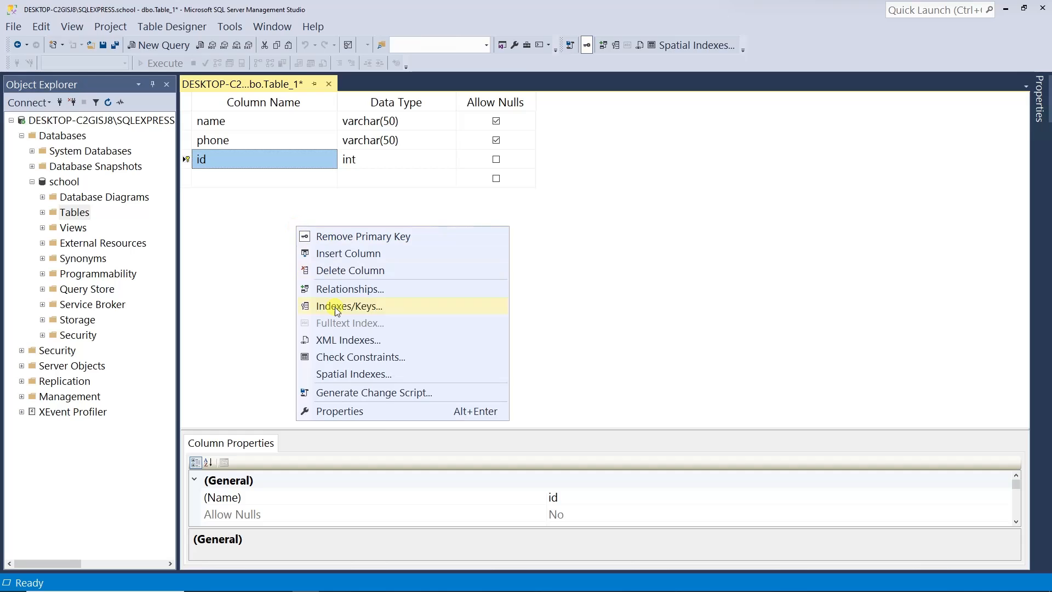
{"action": "left_click", "coordinate": [378, 409]}
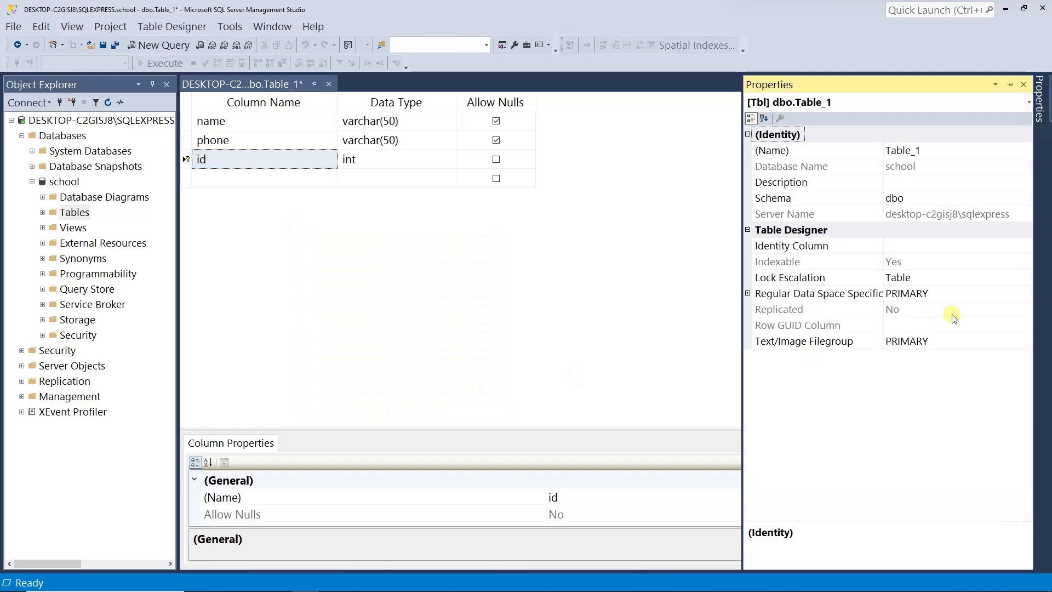
{"action": "left_click", "coordinate": [919, 246]}
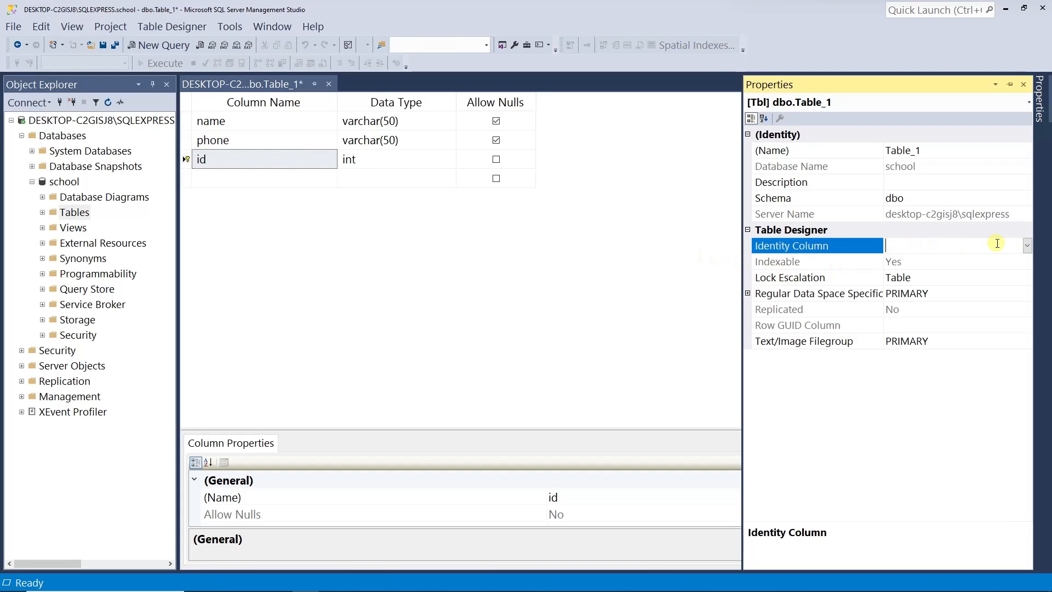
{"action": "left_click", "coordinate": [1026, 246]}
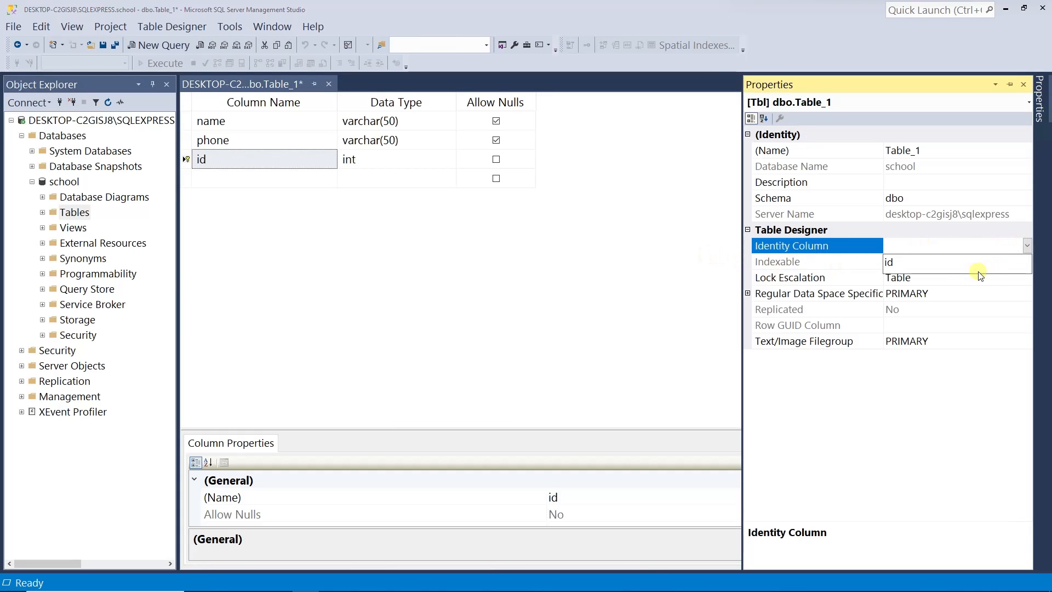
{"action": "left_click", "coordinate": [919, 266]}
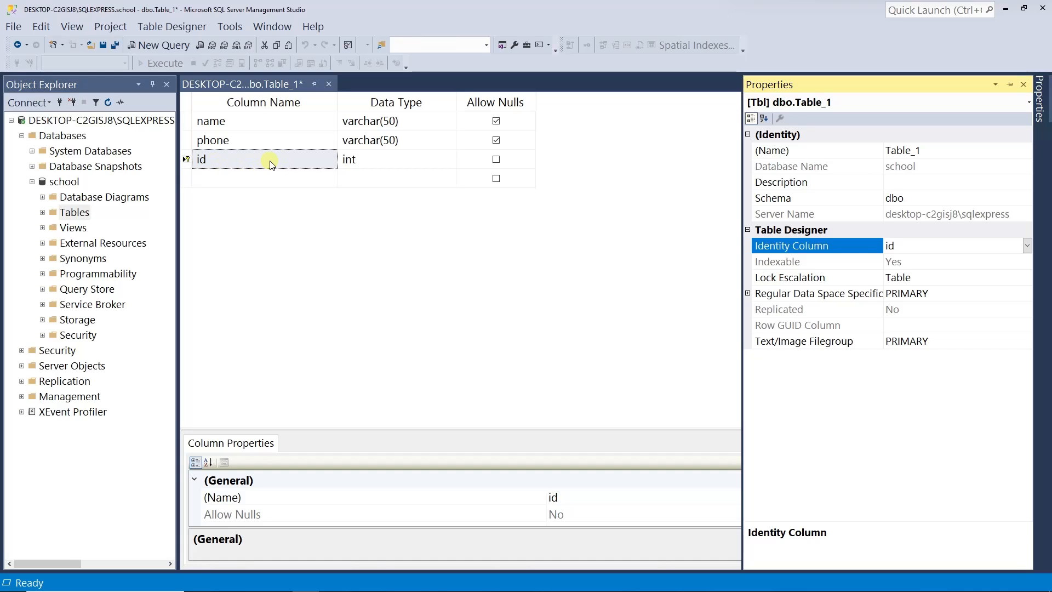
- Save the table under the name person
{"action": "key", "text": "ctrl+s"}
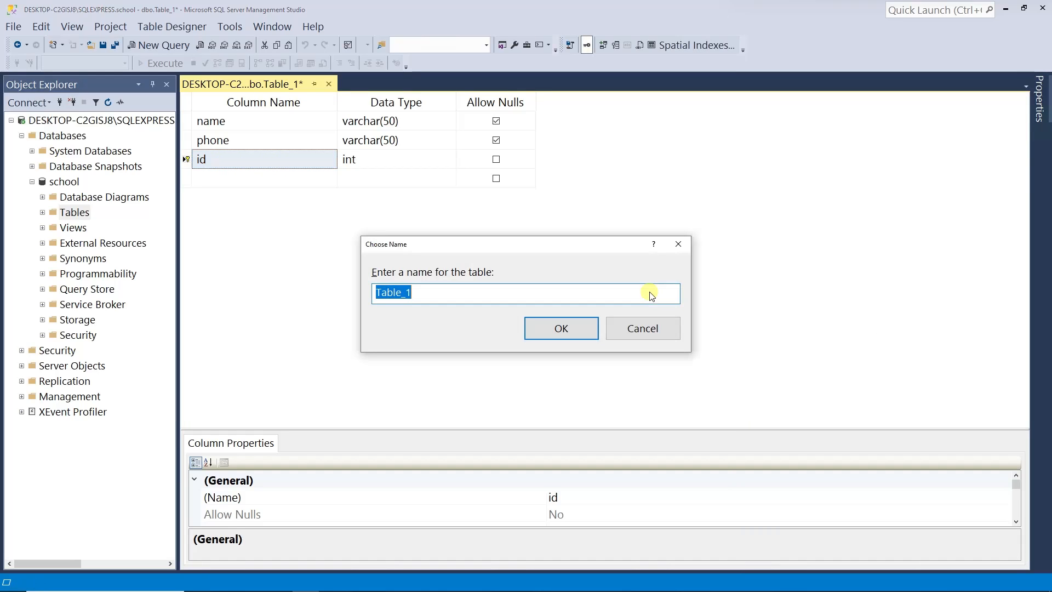
{"action": "type", "text": "p"}
{"action": "type", "text": "ers"}
{"action": "key", "text": "BackSpace"}
{"action": "type", "text": "rson"}
{"action": "left_click", "coordinate": [574, 321]}
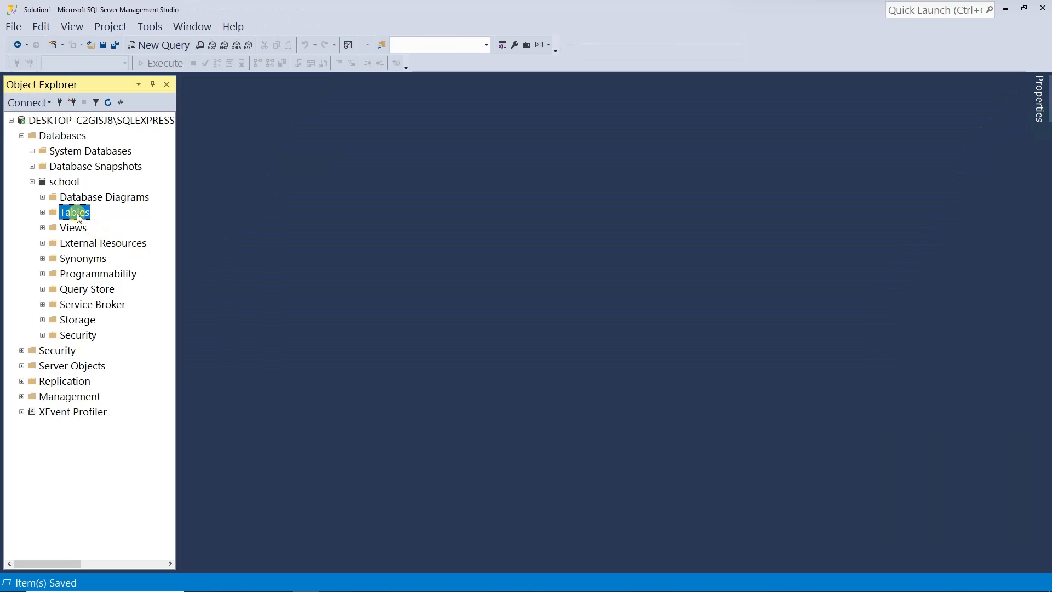
- Create a new table in the school database with a column named major of type varchar(50)
{"action": "right_click", "coordinate": [76, 213]}
{"action": "mouse_move", "coordinate": [104, 219]}
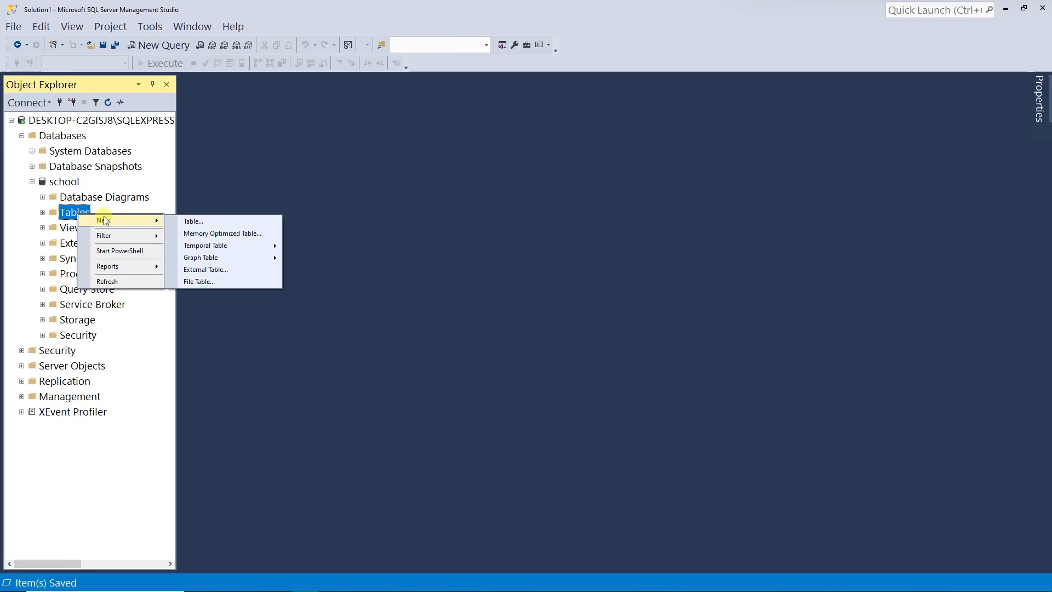
{"action": "left_click", "coordinate": [186, 219]}
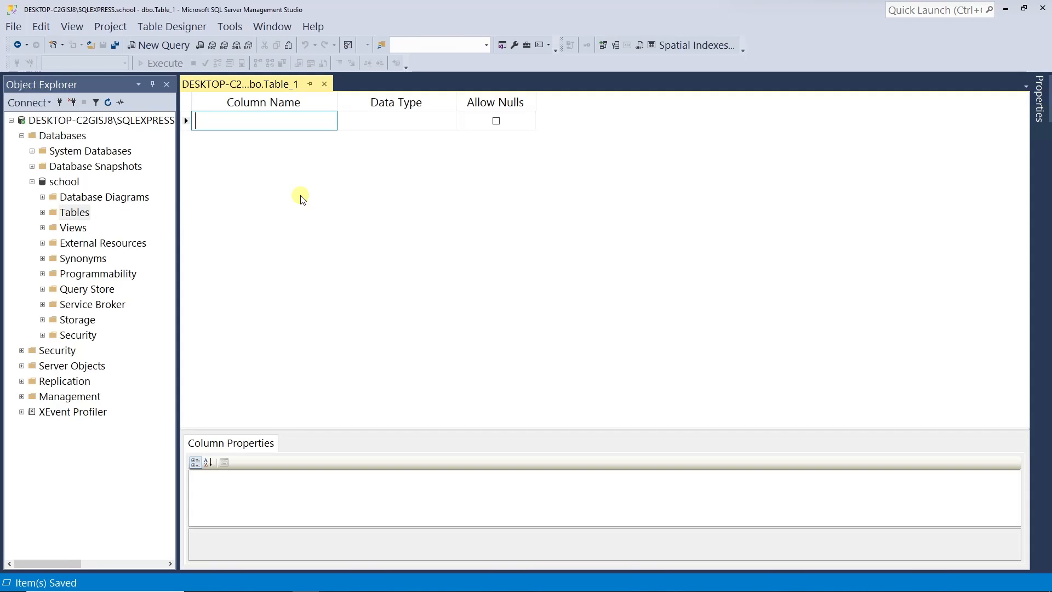
{"action": "type", "text": "major"}
{"action": "key", "text": "Tab"}
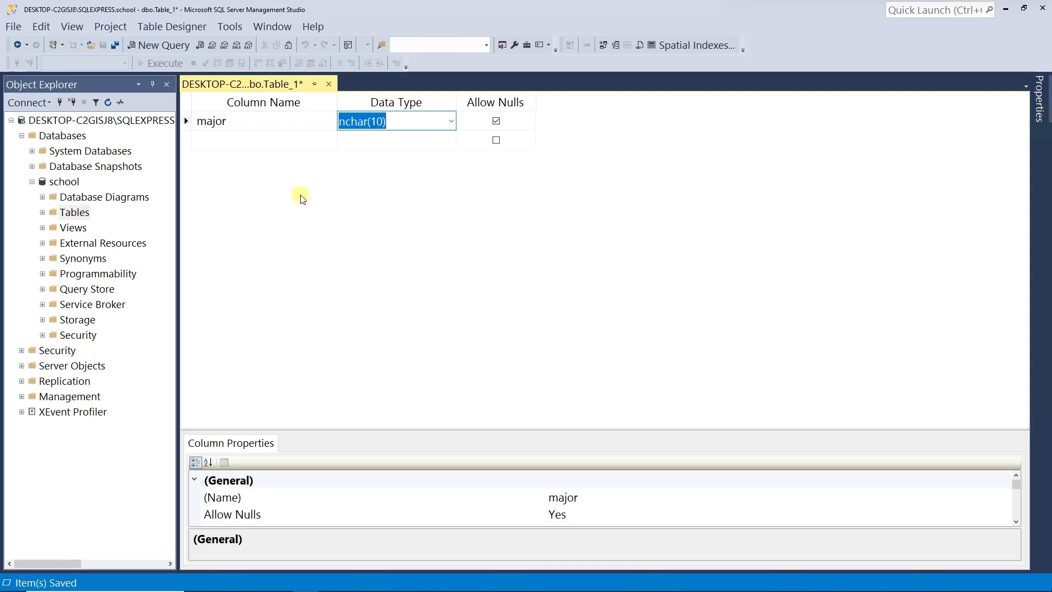
{"action": "type", "text": "var"}
{"action": "key", "text": "Return"}
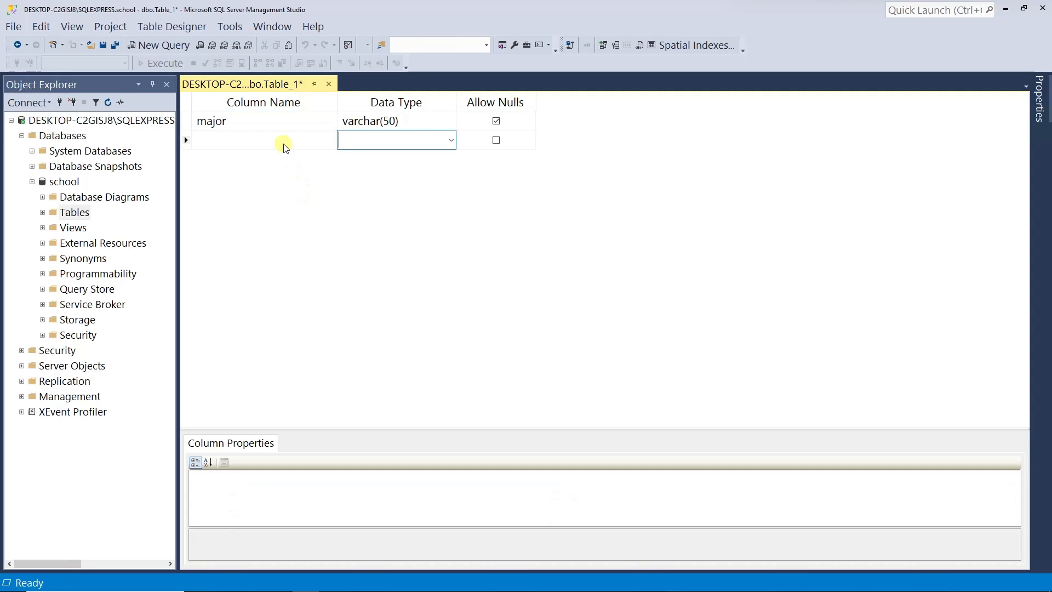
- Add a column named credits with data type int below major
{"action": "left_click", "coordinate": [284, 143]}
{"action": "type", "text": "credits"}
{"action": "key", "text": "Tab"}
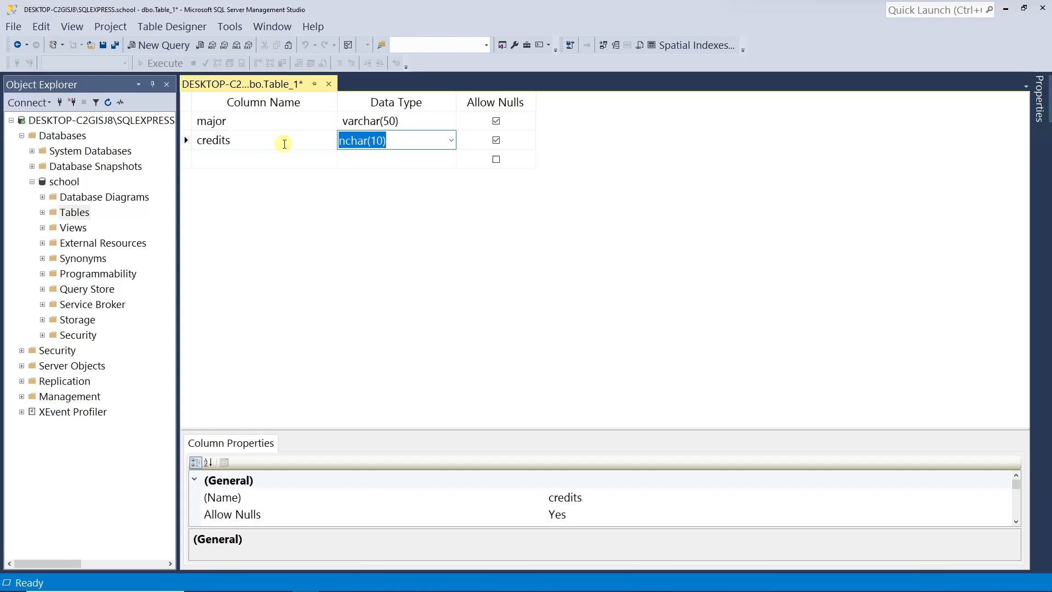
{"action": "type", "text": "int"}
{"action": "key", "text": "Tab"}
{"action": "key", "text": "Tab"}
- Add two more columns, id and personID, both with data type int
{"action": "type", "text": "id"}
{"action": "key", "text": "Tab"}
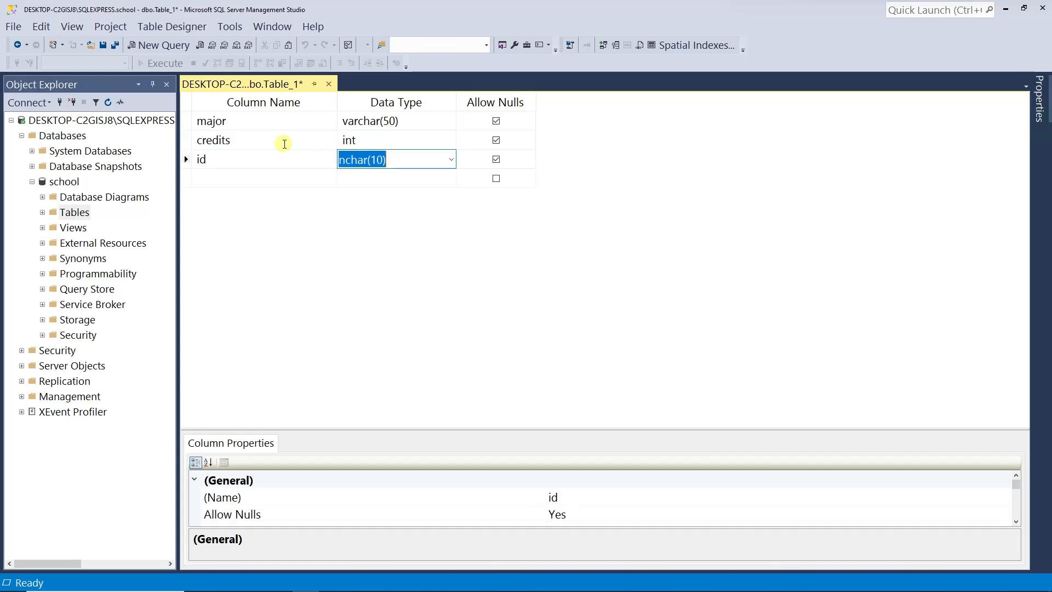
{"action": "type", "text": "int"}
{"action": "key", "text": "Tab"}
{"action": "key", "text": "Tab"}
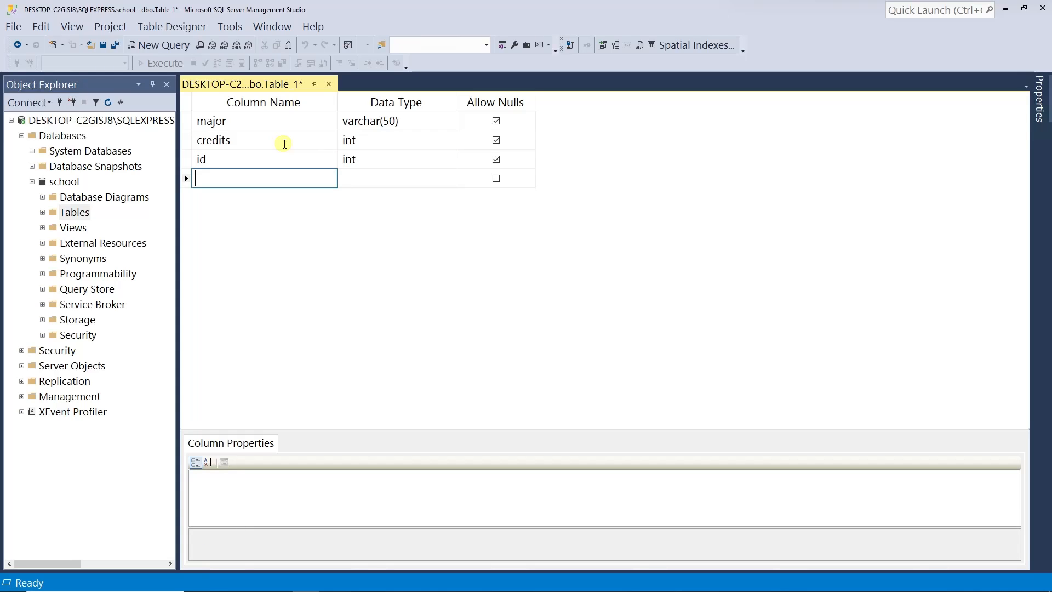
{"action": "type", "text": "personID"}
{"action": "key", "text": "Tab"}
{"action": "type", "text": "int"}
{"action": "key", "text": "Down"}
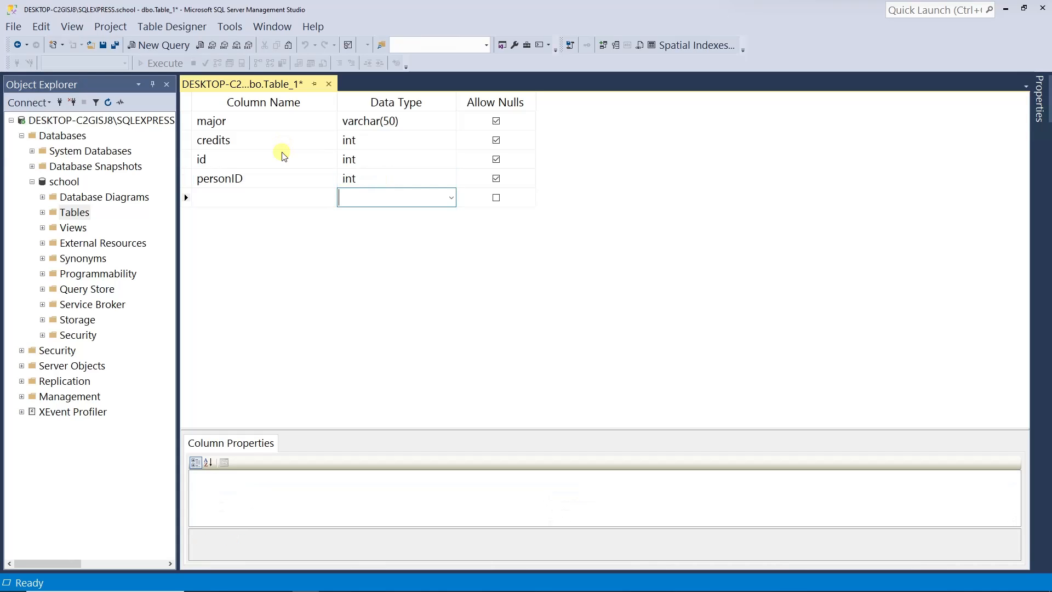
- Make id the primary key of the new table and choose it as the identity column
{"action": "right_click", "coordinate": [211, 159]}
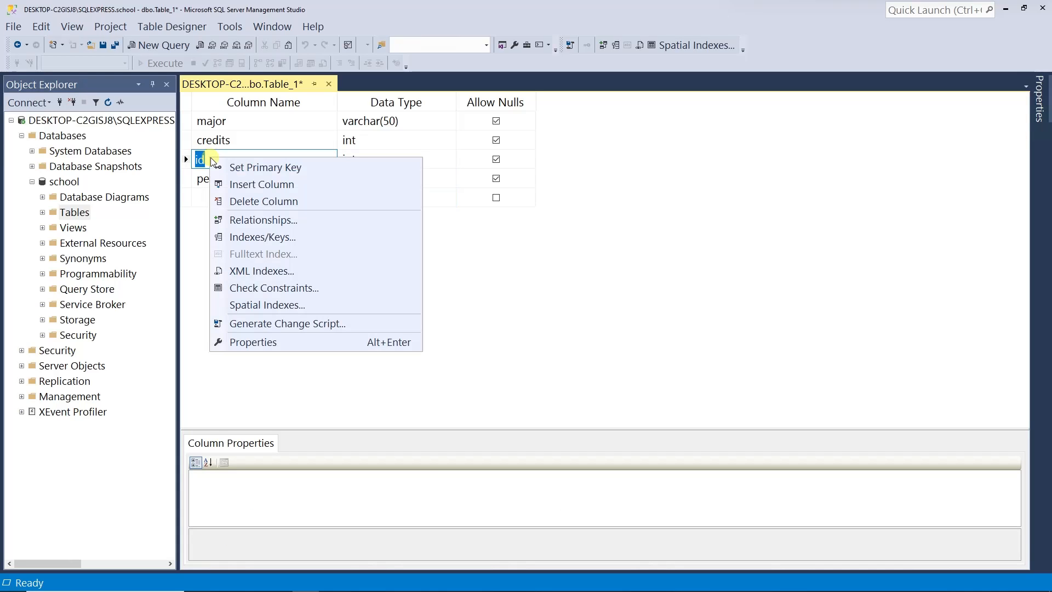
{"action": "left_click", "coordinate": [248, 167]}
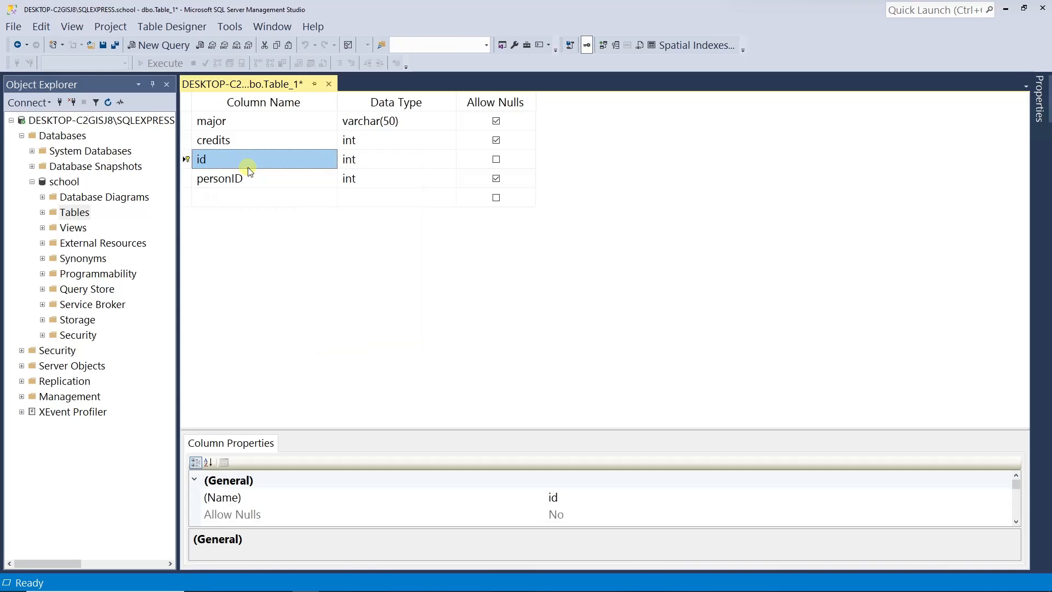
{"action": "right_click", "coordinate": [304, 281]}
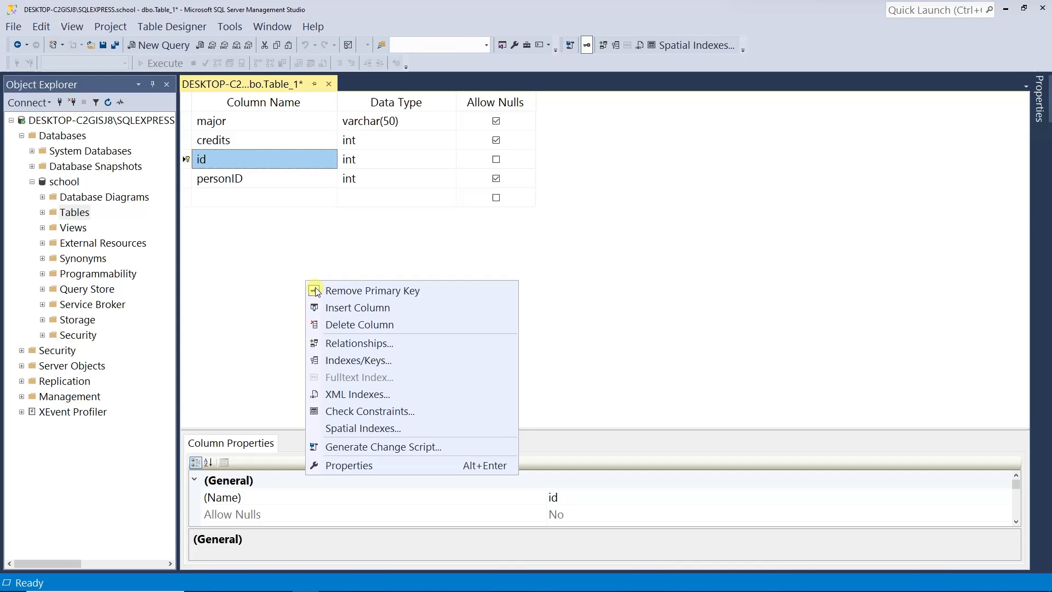
{"action": "left_click", "coordinate": [438, 465]}
{"action": "left_click", "coordinate": [947, 244]}
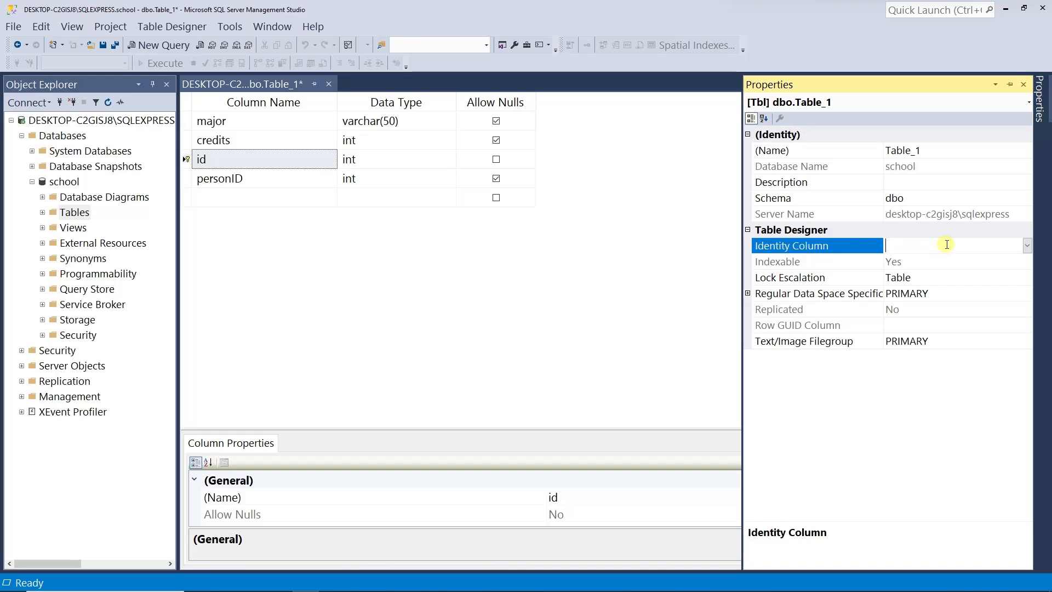
{"action": "left_click", "coordinate": [1026, 245]}
{"action": "left_click", "coordinate": [835, 245]}
{"action": "left_click", "coordinate": [550, 290]}
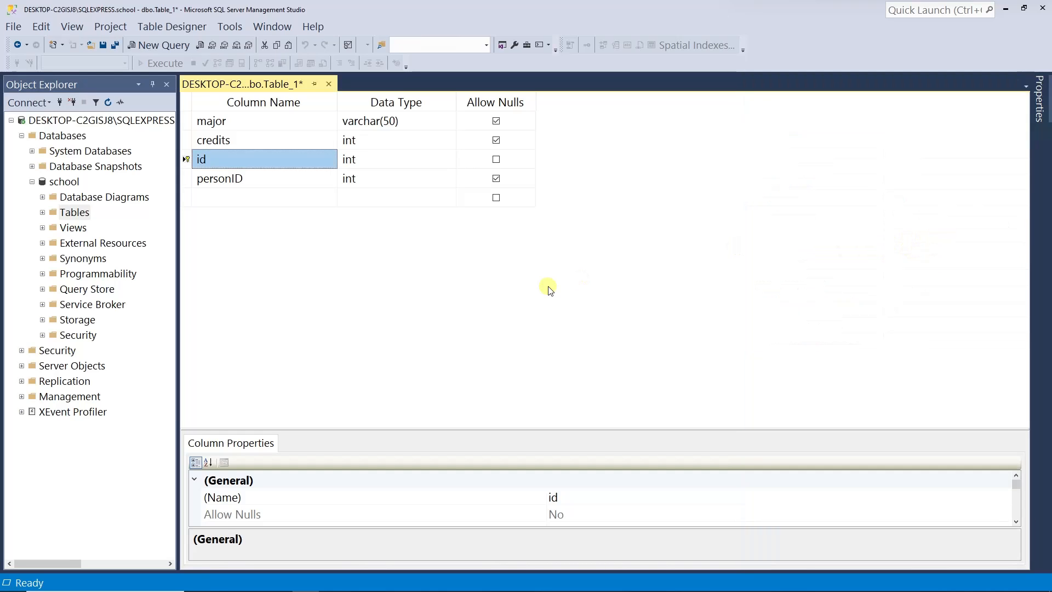
- Save the new table under the name student
{"action": "key", "text": "ctrl+s"}
{"action": "type", "text": "student"}
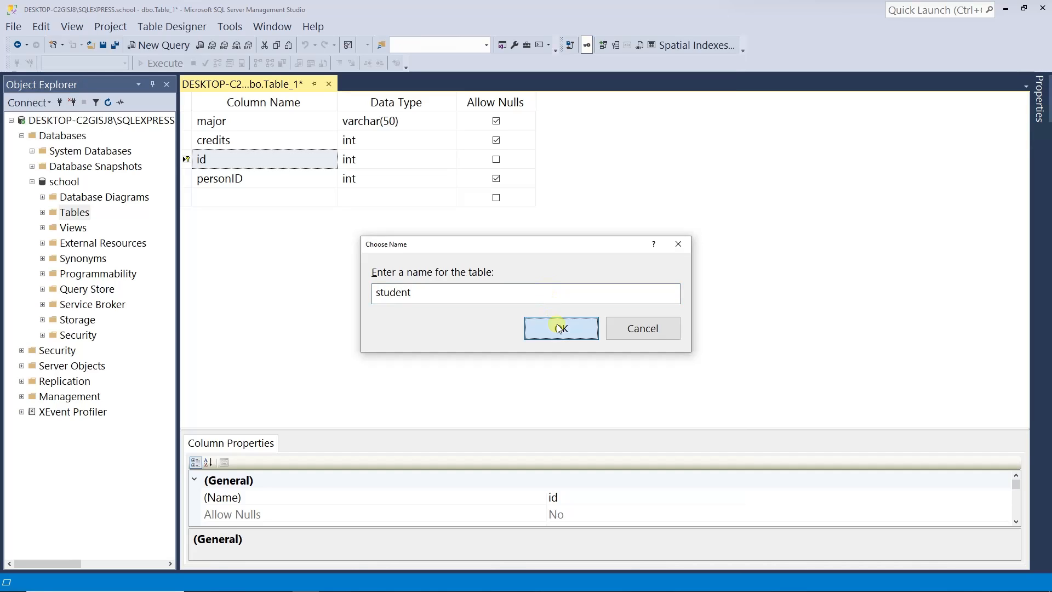
{"action": "left_click", "coordinate": [554, 324]}
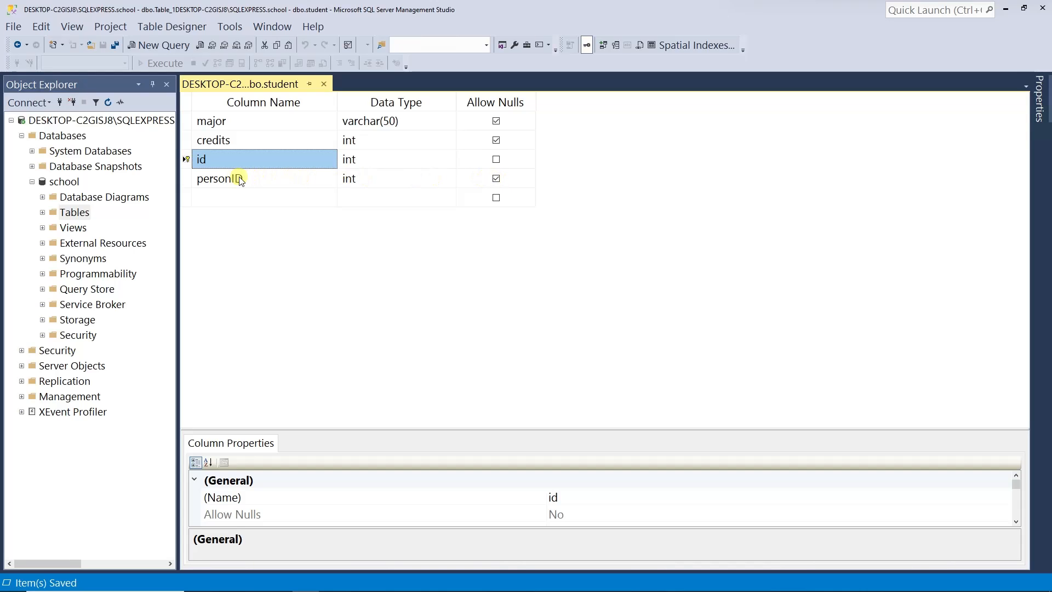
- Disallow nulls in the personID column and add a new foreign key relationship to the student table
{"action": "left_click", "coordinate": [496, 178]}
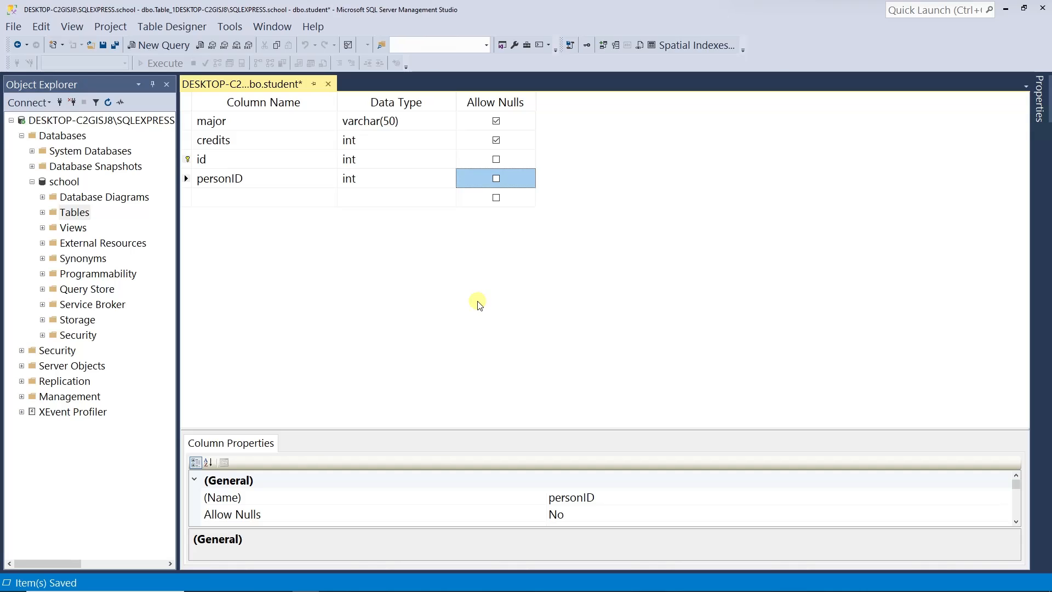
{"action": "right_click", "coordinate": [289, 264]}
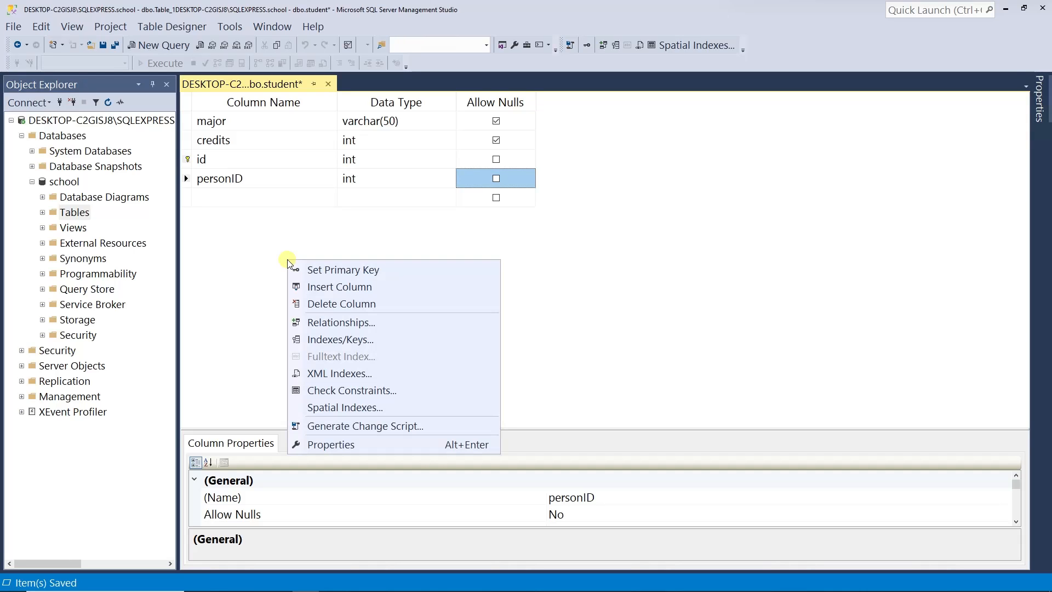
{"action": "left_click", "coordinate": [361, 323]}
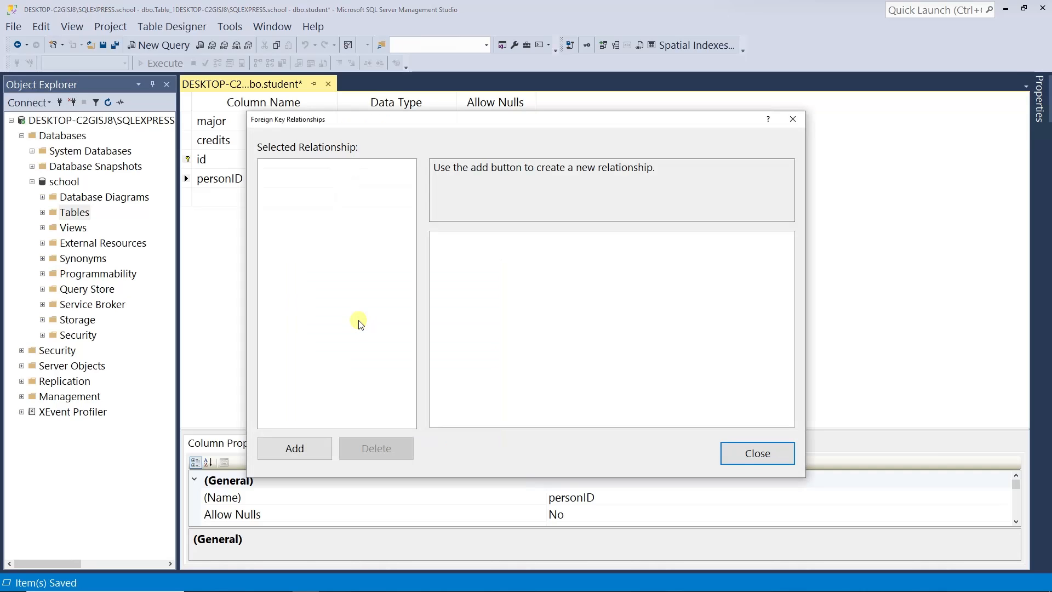
{"action": "left_click", "coordinate": [303, 451]}
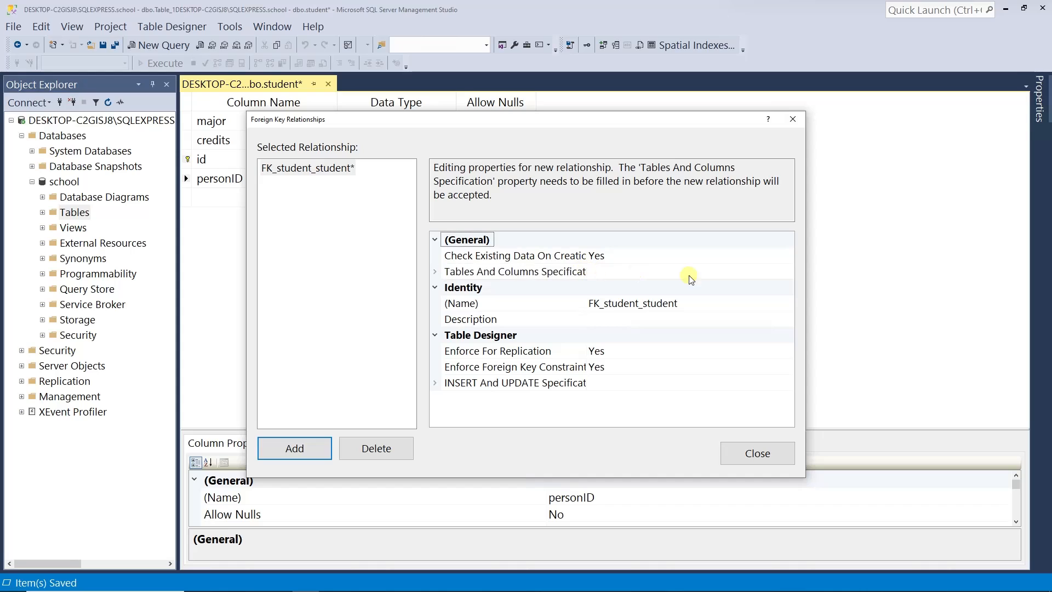
- In the relationship's tables and columns specification, set person as the primary key table with id as its key column
{"action": "left_click", "coordinate": [782, 274]}
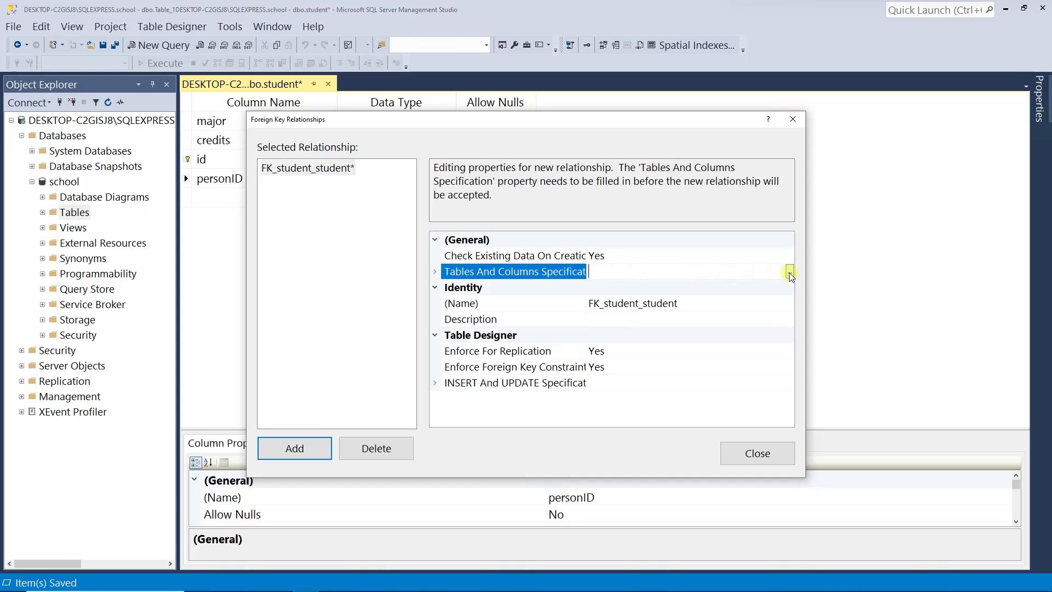
{"action": "left_click", "coordinate": [790, 272]}
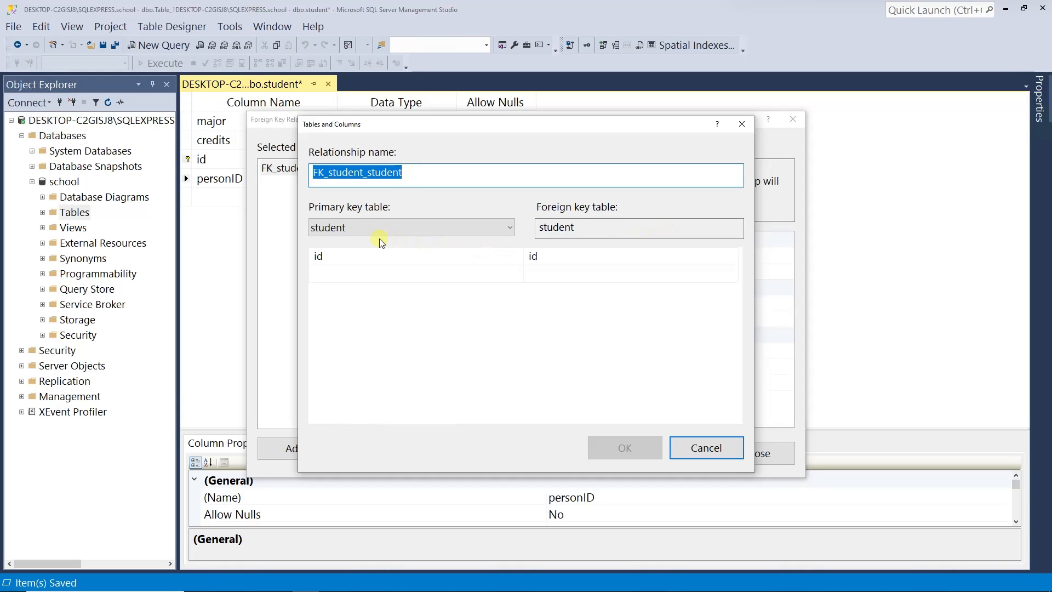
{"action": "left_click", "coordinate": [508, 230]}
{"action": "left_click", "coordinate": [468, 241]}
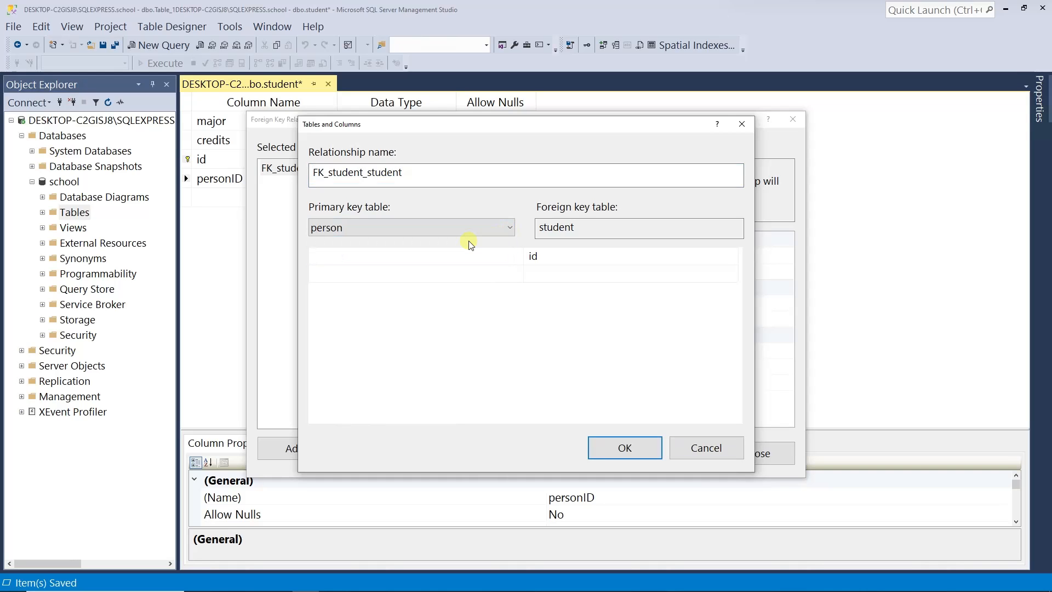
{"action": "left_click", "coordinate": [494, 256]}
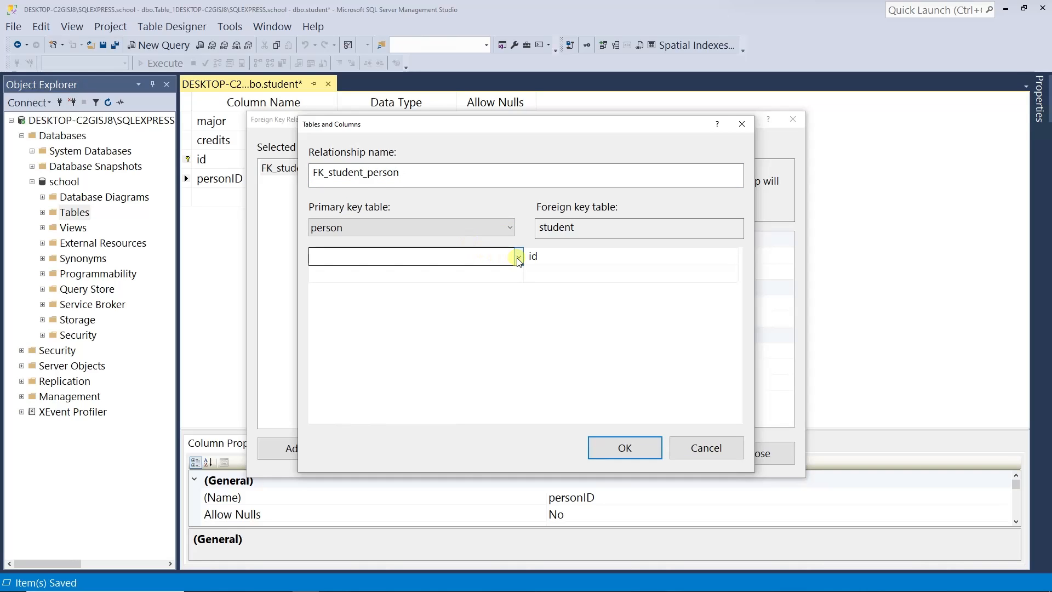
{"action": "left_click", "coordinate": [496, 257]}
{"action": "left_click", "coordinate": [496, 273]}
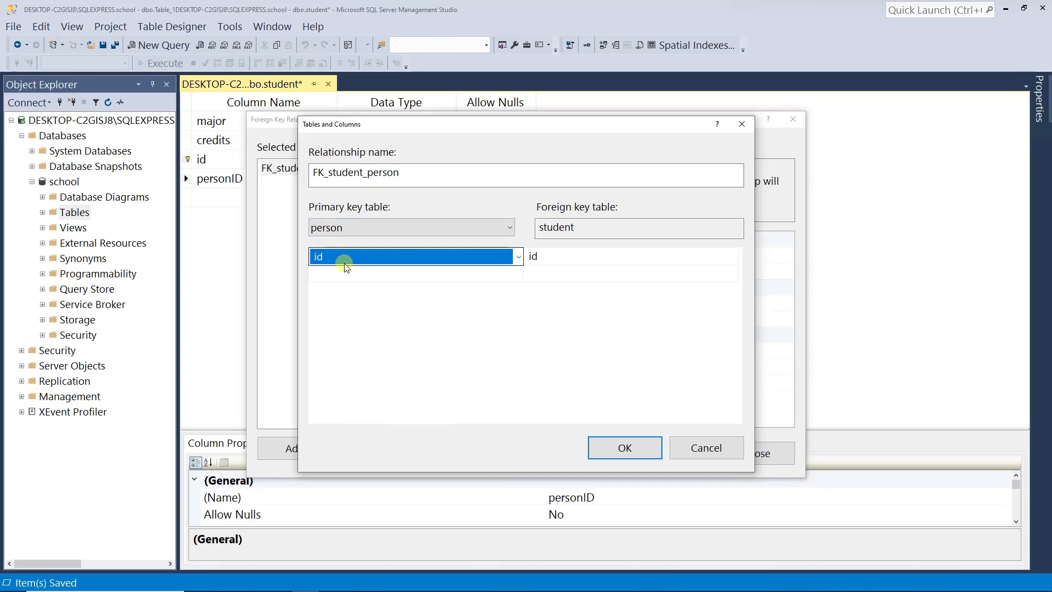
- Set personID as the foreign key column of the student table in the relationship
{"action": "left_click", "coordinate": [628, 256]}
{"action": "left_click", "coordinate": [733, 256]}
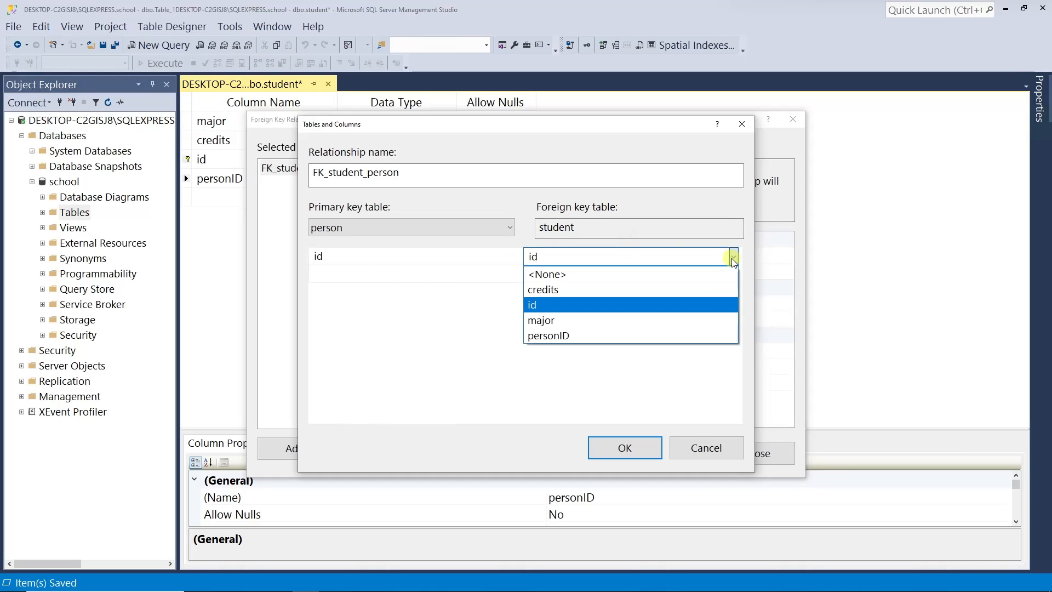
{"action": "left_click", "coordinate": [652, 335]}
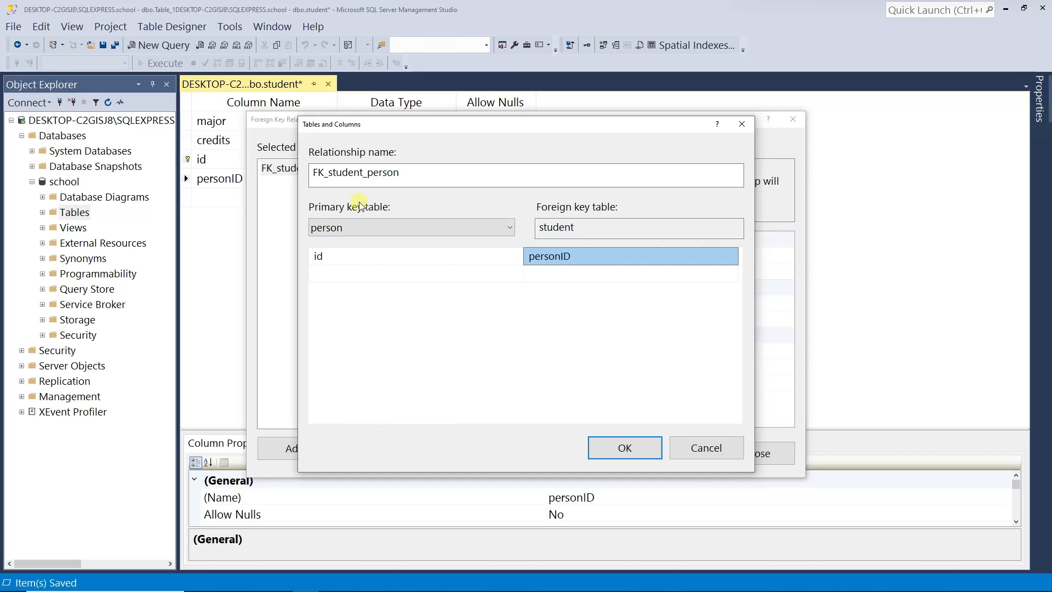
- Accept the foreign key relationship, save the changes to the person and student tables, and close the student table design
{"action": "left_click", "coordinate": [642, 449]}
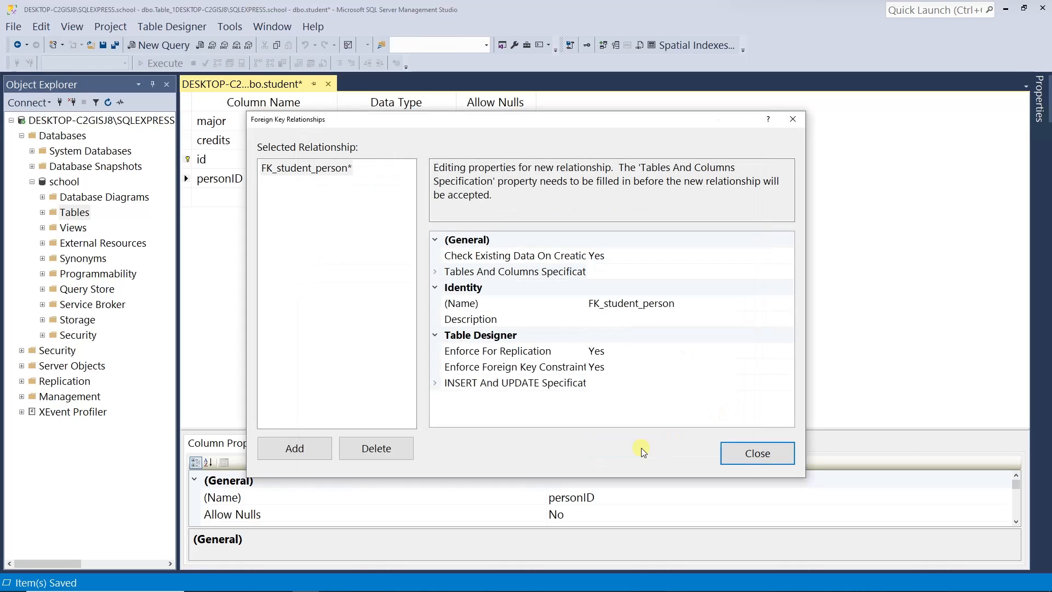
{"action": "left_click", "coordinate": [755, 455]}
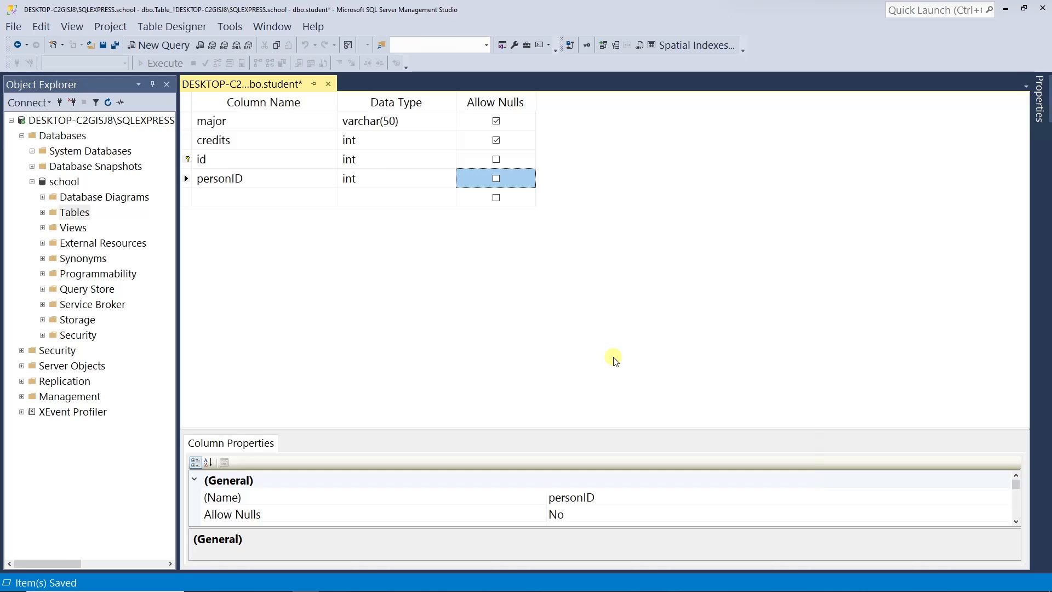
{"action": "key", "text": "ctrl+s"}
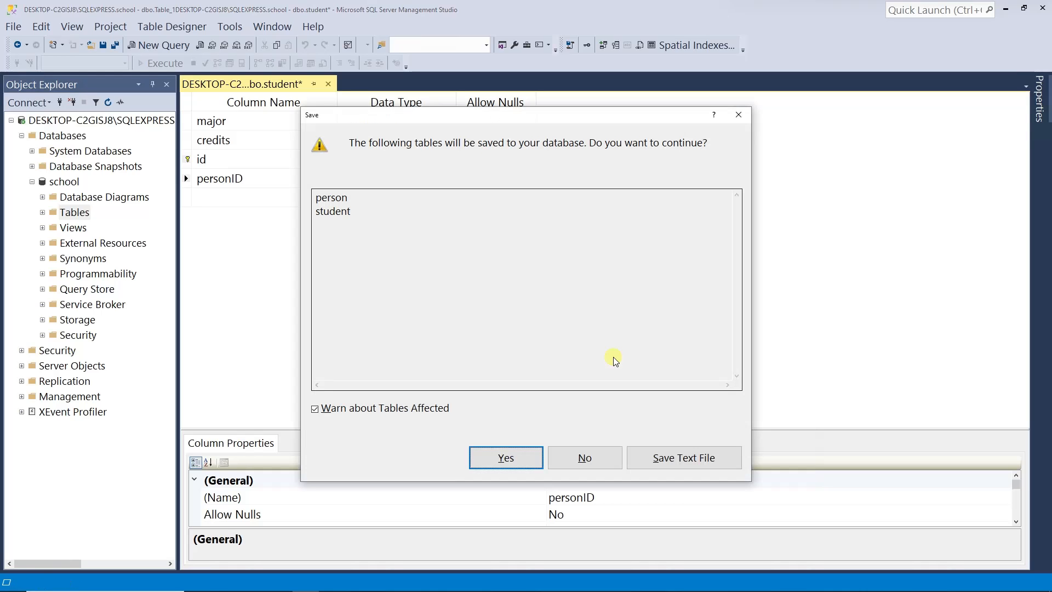
{"action": "left_click", "coordinate": [536, 454]}
{"action": "left_click", "coordinate": [324, 84]}
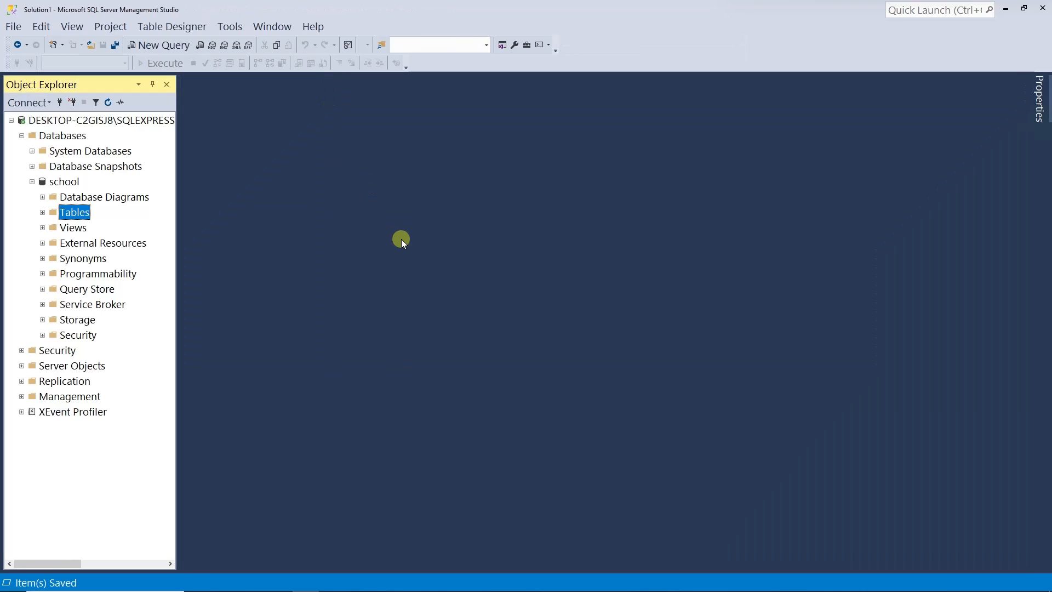
- Create another new table in the school database with a salary column of type varchar(50)
{"action": "right_click", "coordinate": [81, 218]}
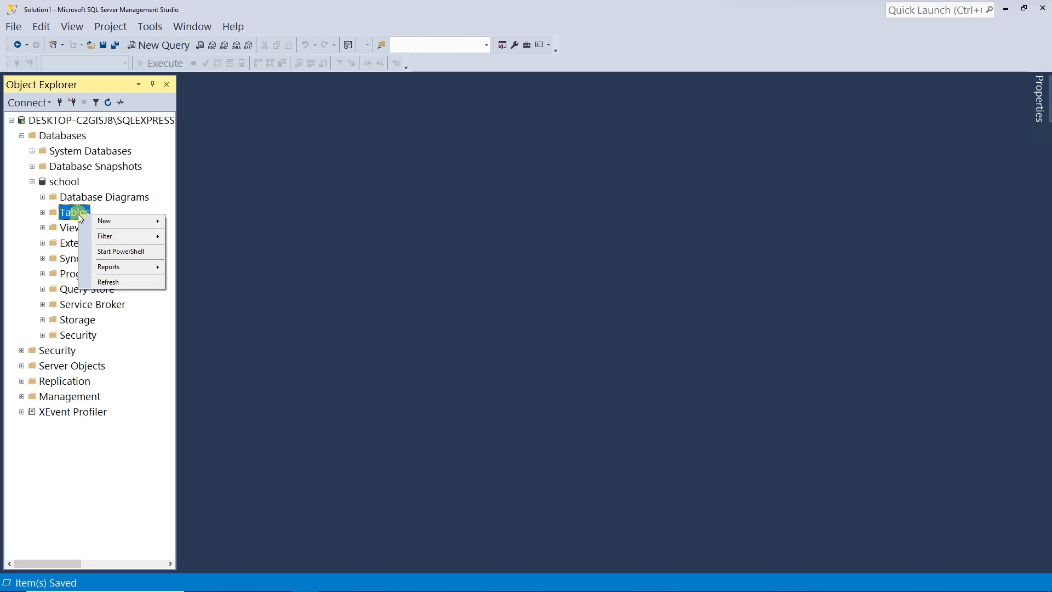
{"action": "mouse_move", "coordinate": [104, 221]}
{"action": "left_click", "coordinate": [188, 224]}
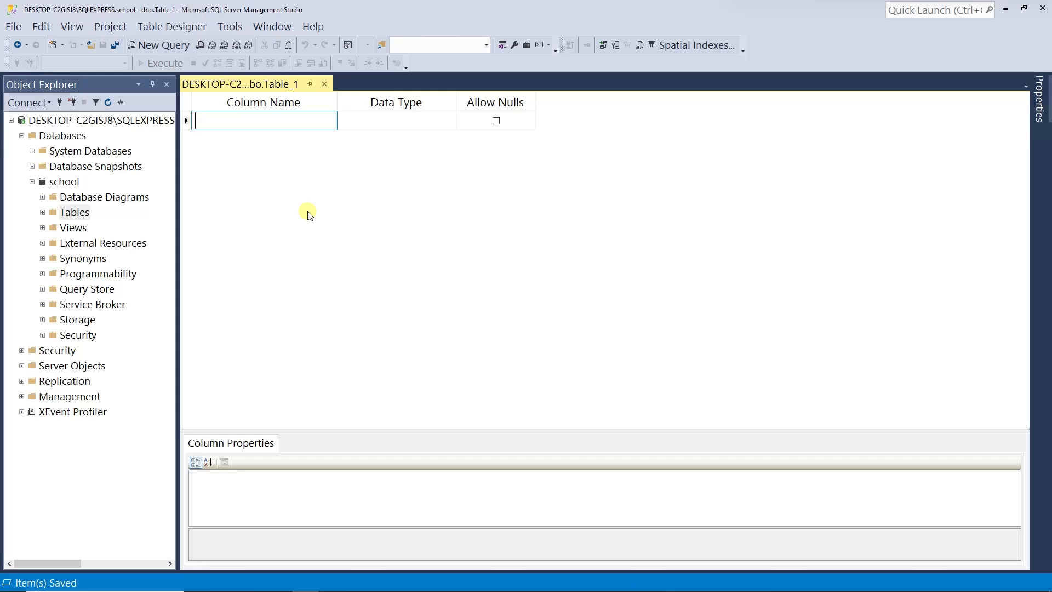
{"action": "type", "text": "salary"}
{"action": "key", "text": "Tab"}
{"action": "type", "text": "sva"}
{"action": "key", "text": "BackSpace"}
{"action": "key", "text": "BackSpace"}
{"action": "key", "text": "BackSpace"}
{"action": "type", "text": "varchar(50)"}
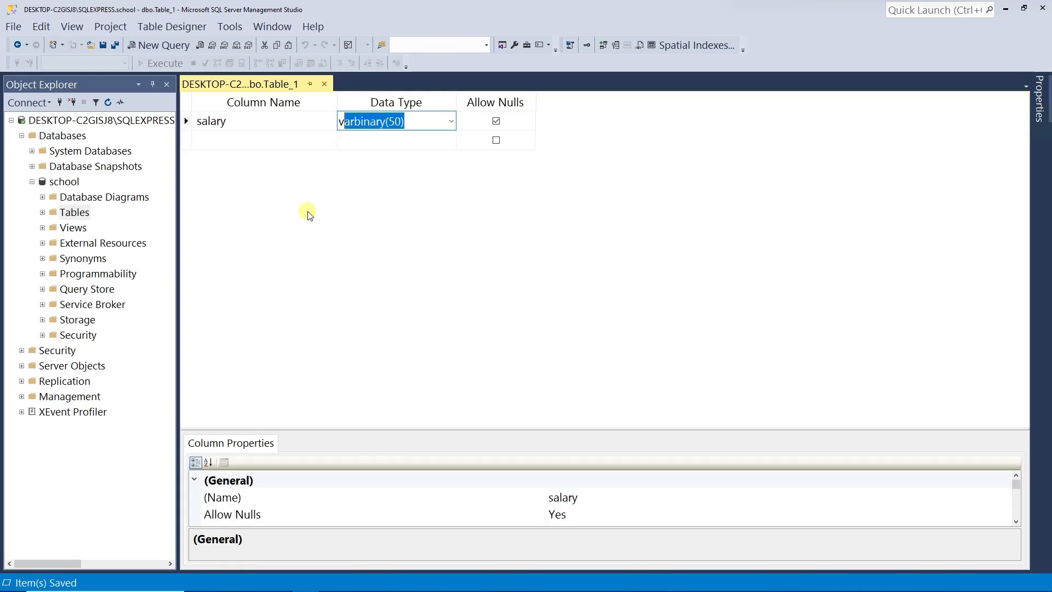
{"action": "key", "text": "Return"}
{"action": "key", "text": "shift+Tab"}
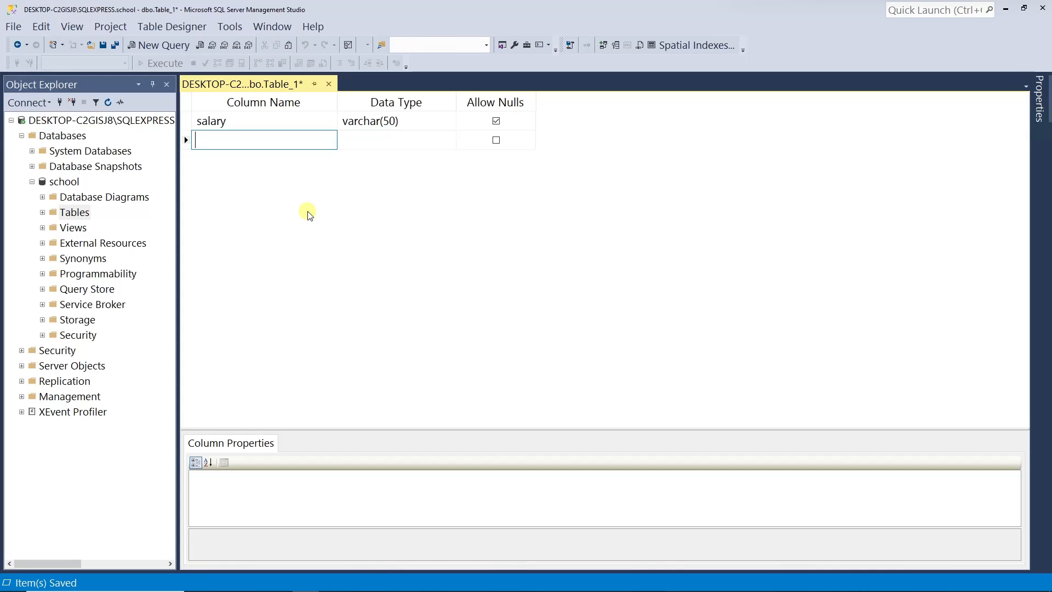
- Add a department column of type varchar(50) to the new table
{"action": "type", "text": "department"}
{"action": "key", "text": "Tab"}
{"action": "key", "text": "Return"}
{"action": "key", "text": "shift+Tab"}
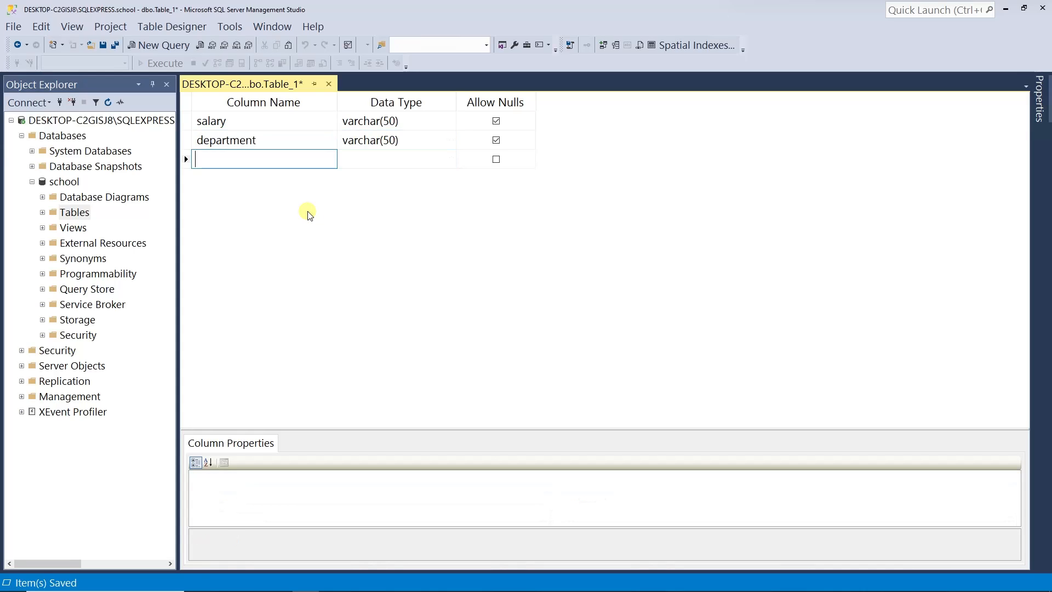
- Add an id column and a personID column, both of type int, to the new table
{"action": "type", "text": "id"}
{"action": "key", "text": "Tab"}
{"action": "type", "text": "int"}
{"action": "key", "text": "Return"}
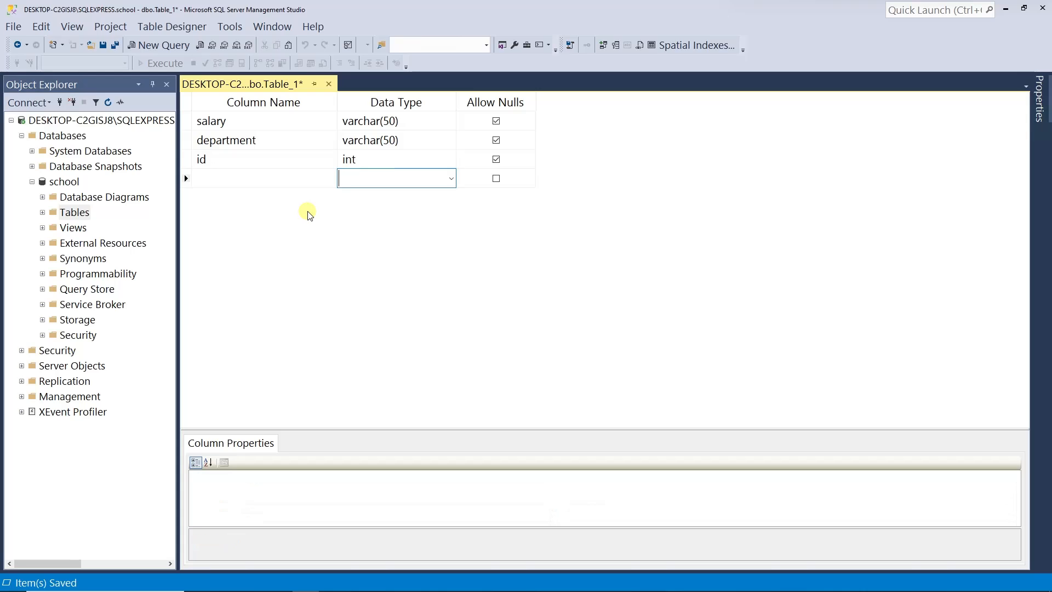
{"action": "key", "text": "shift+Tab"}
{"action": "type", "text": "personID"}
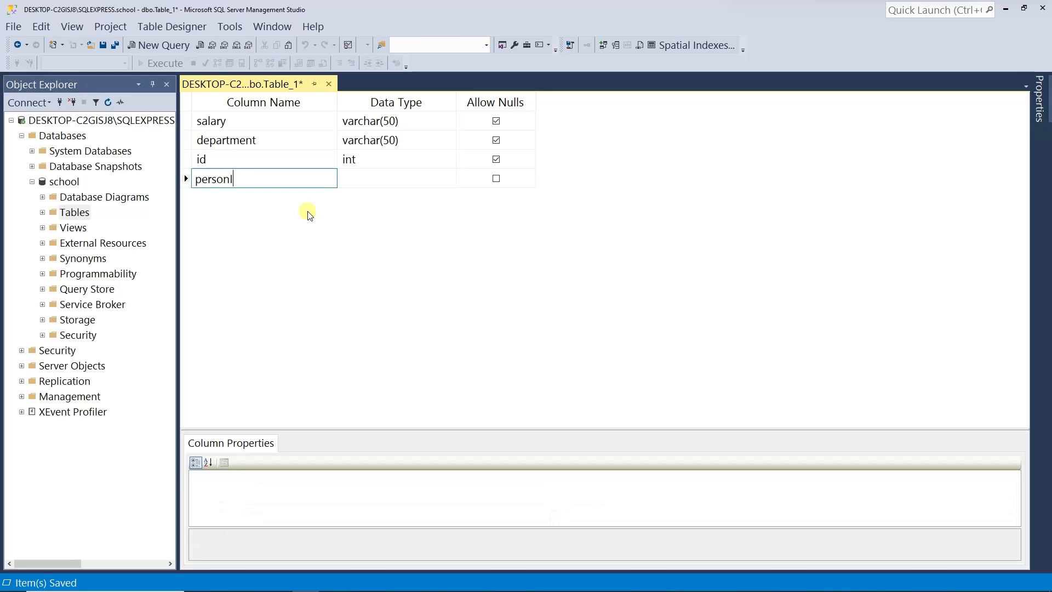
{"action": "key", "text": "Tab"}
{"action": "type", "text": "int"}
{"action": "key", "text": "Return"}
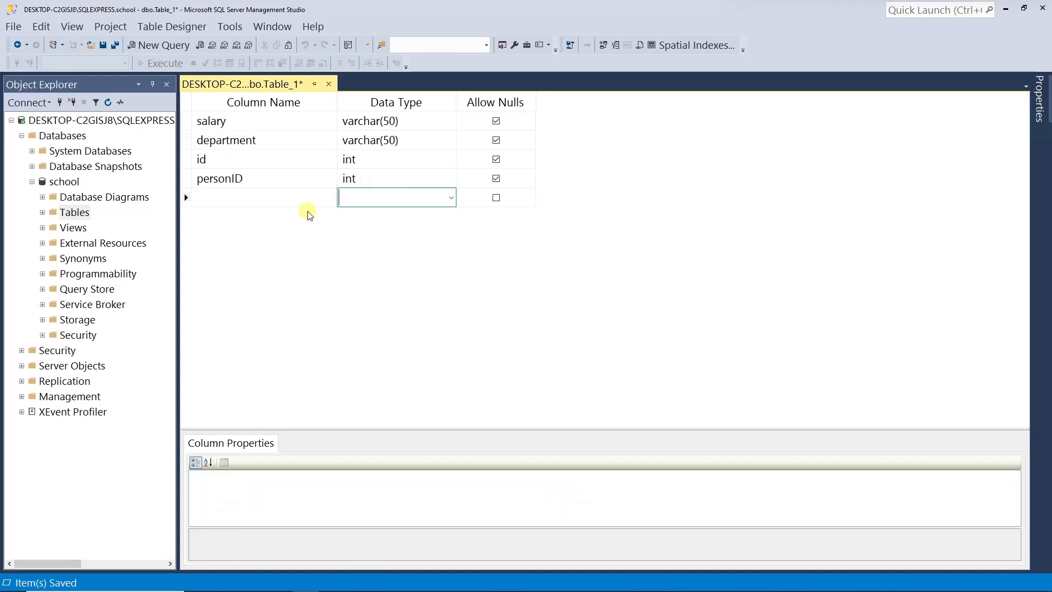
- Make the id column the new table's primary key and its identity column
{"action": "right_click", "coordinate": [237, 159]}
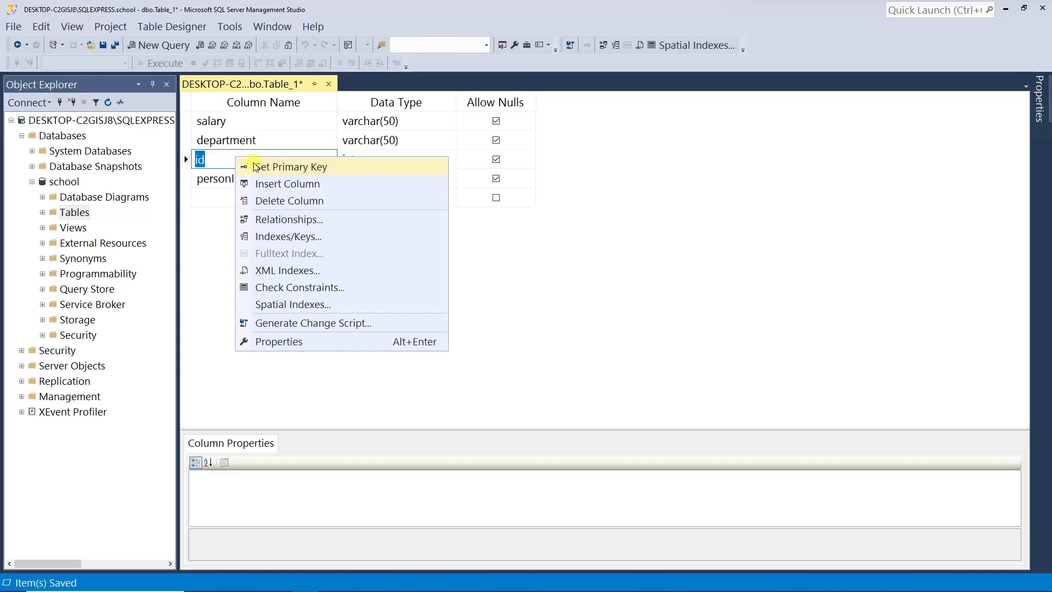
{"action": "left_click", "coordinate": [255, 164]}
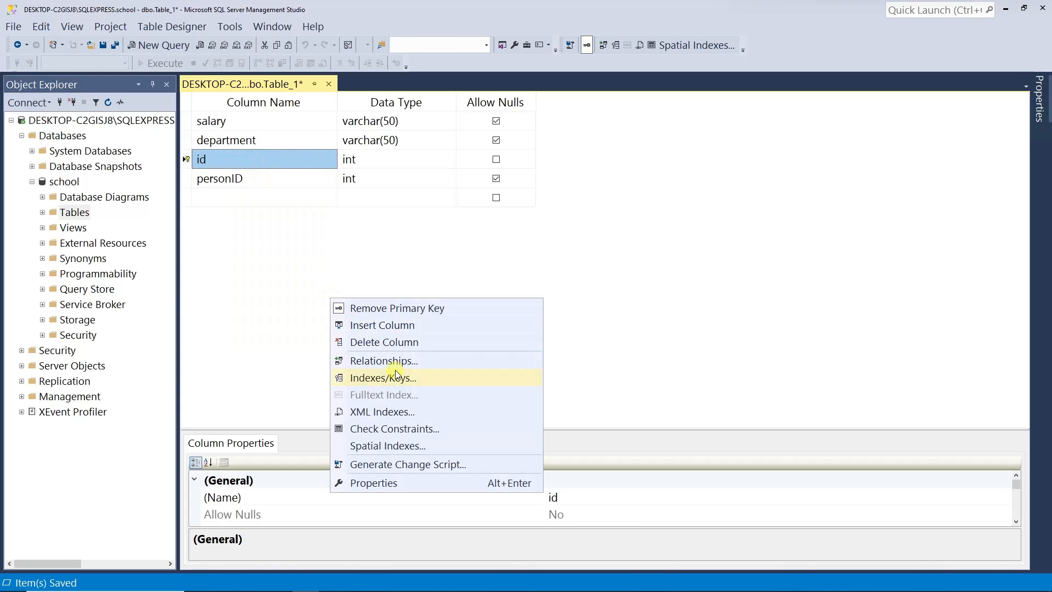
{"action": "left_click", "coordinate": [445, 483]}
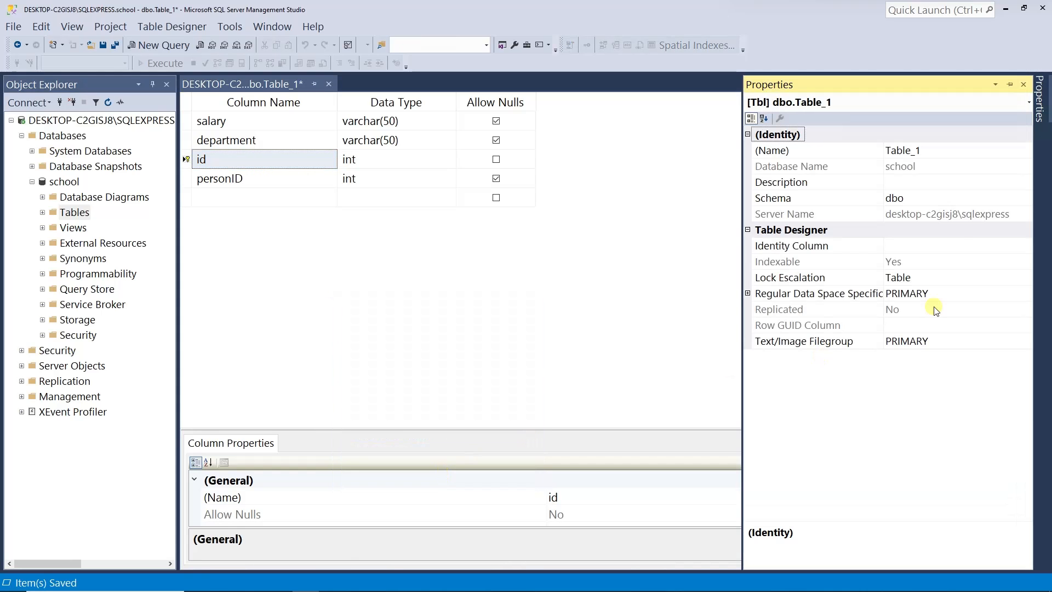
{"action": "left_click", "coordinate": [956, 246]}
{"action": "left_click", "coordinate": [1027, 246]}
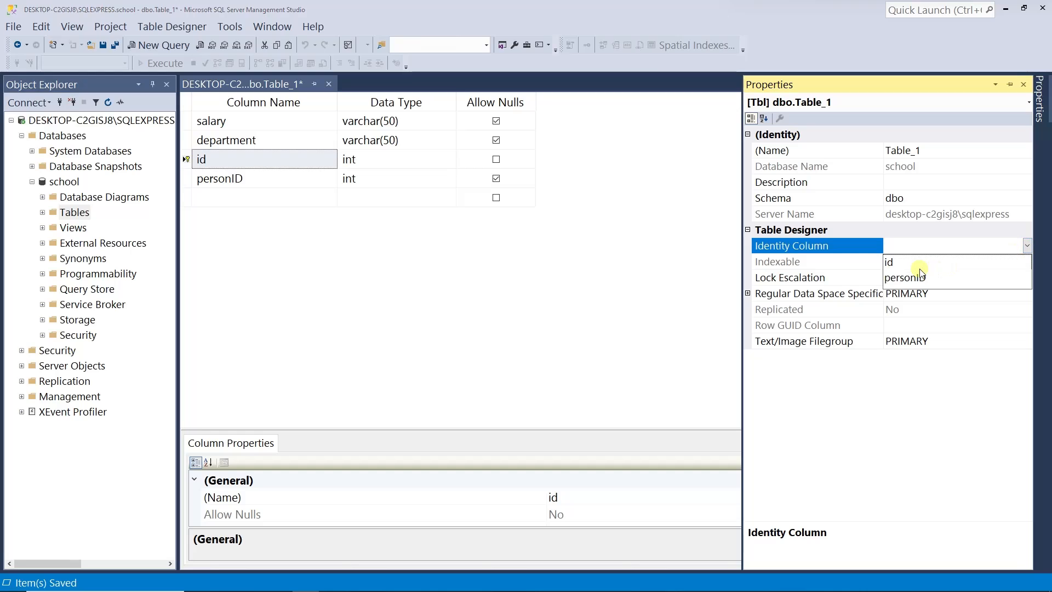
{"action": "left_click", "coordinate": [910, 262]}
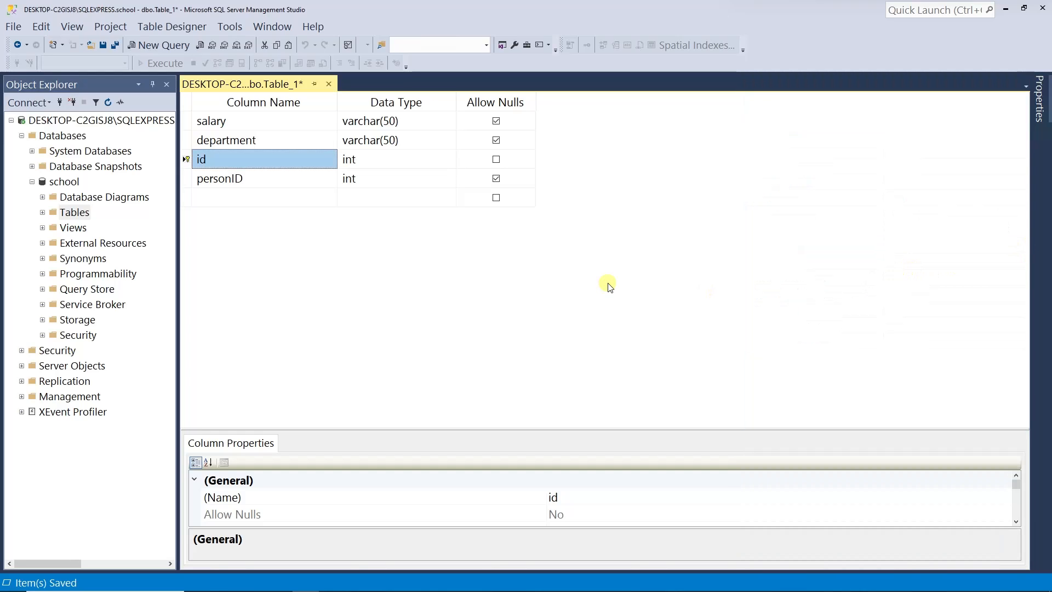
- Save the new table under the name employee
{"action": "key", "text": "ctrl+s"}
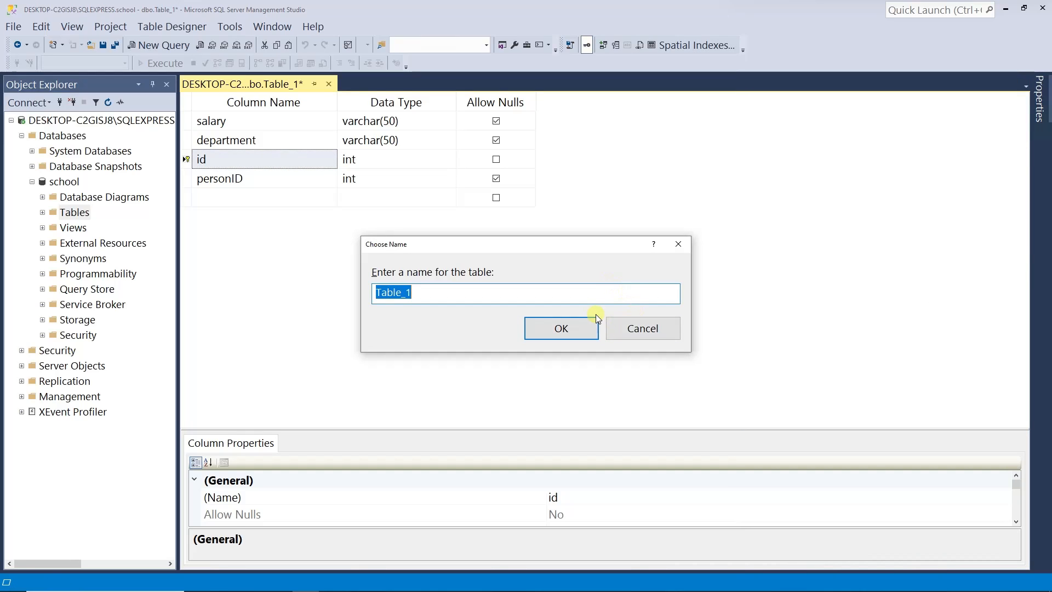
{"action": "type", "text": "employee"}
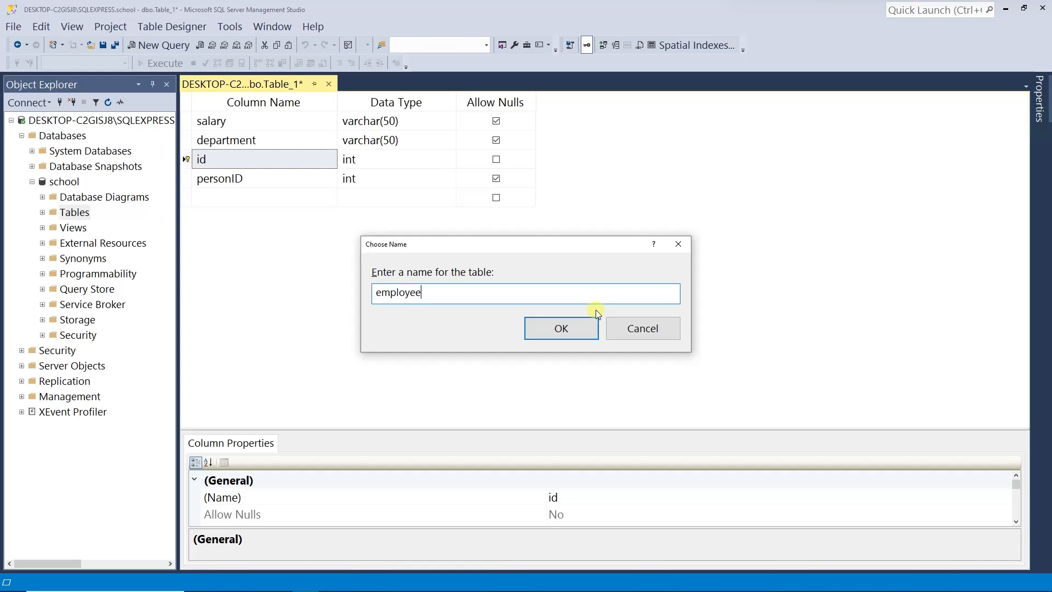
{"action": "left_click", "coordinate": [593, 324]}
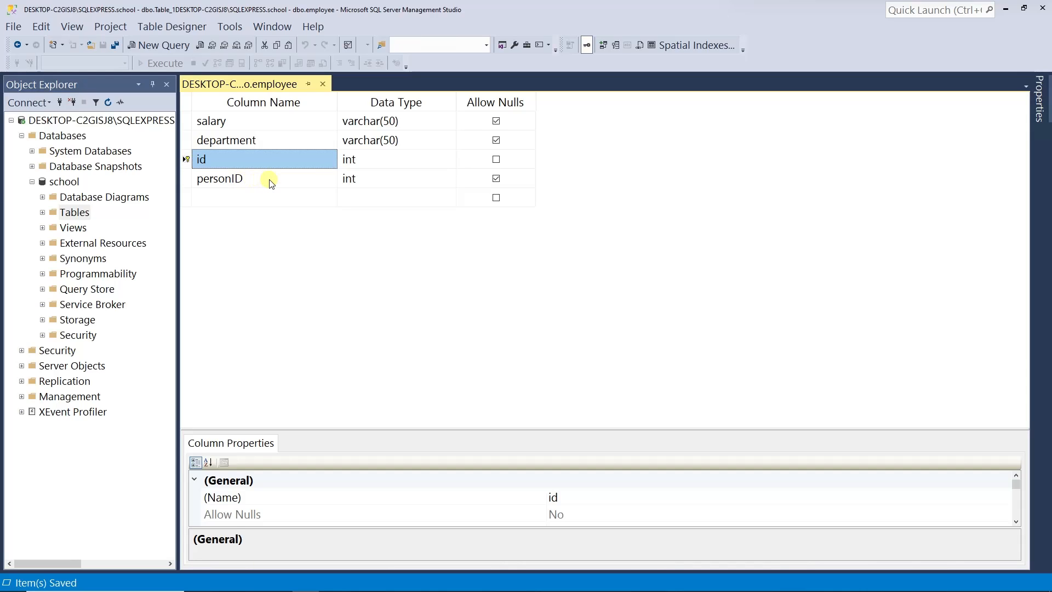
- Disallow nulls in the employee table's personID column and add a new foreign key relationship to the table
{"action": "left_click", "coordinate": [496, 179]}
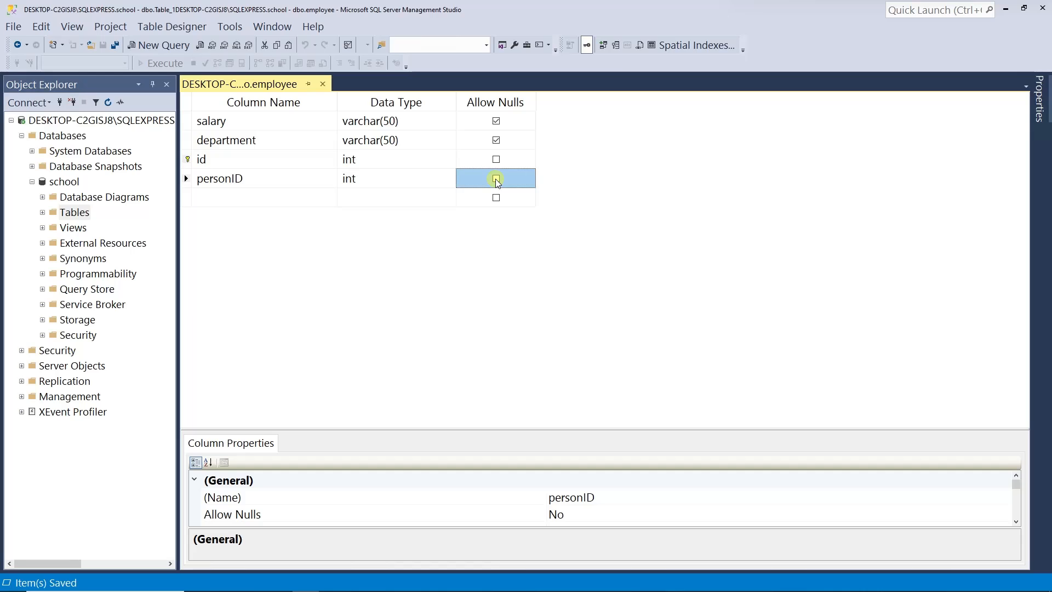
{"action": "right_click", "coordinate": [427, 248]}
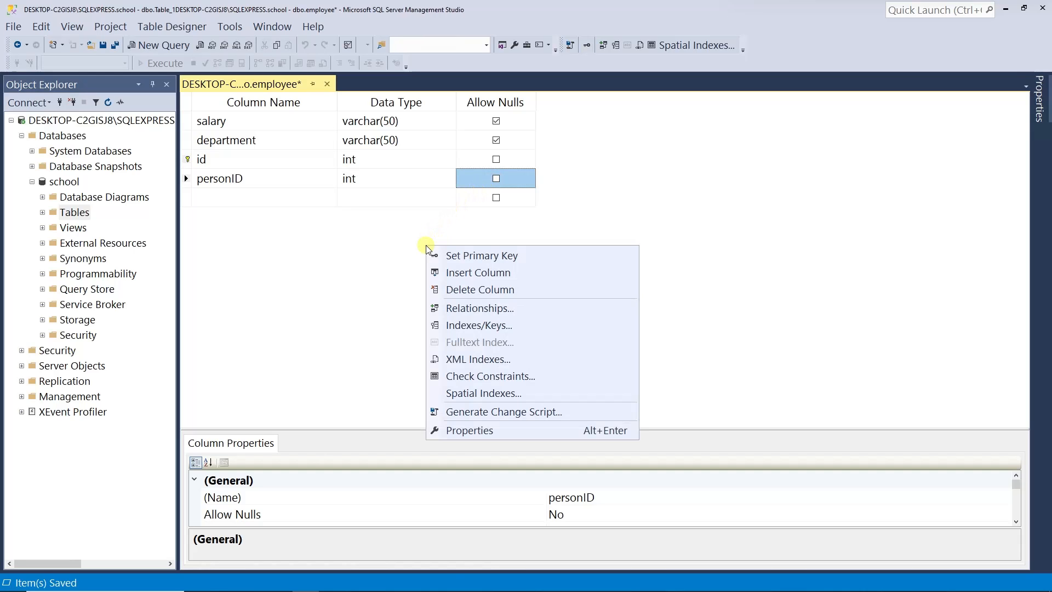
{"action": "left_click", "coordinate": [471, 309]}
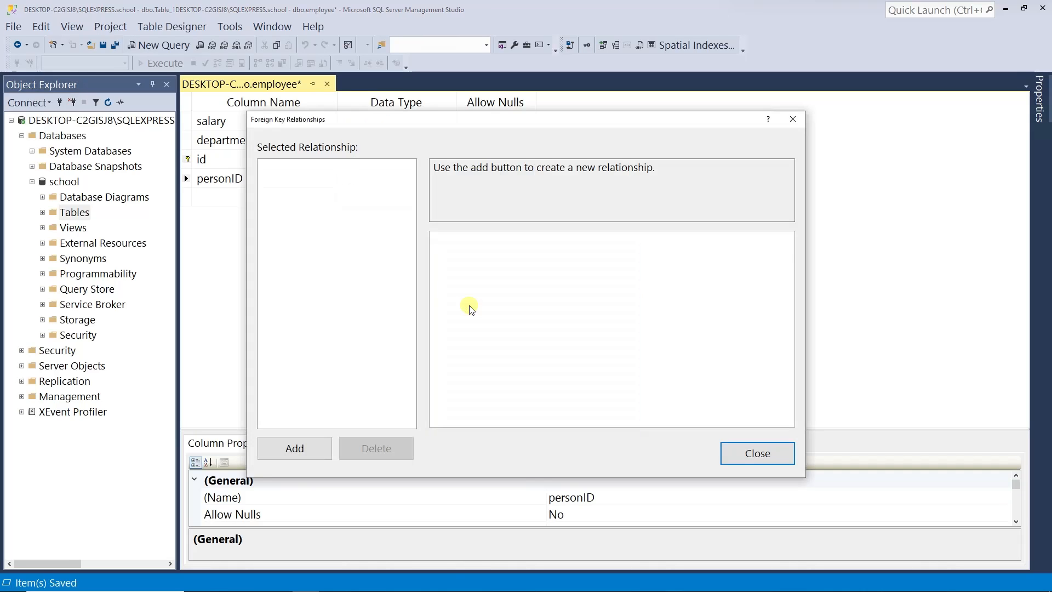
{"action": "left_click", "coordinate": [306, 448]}
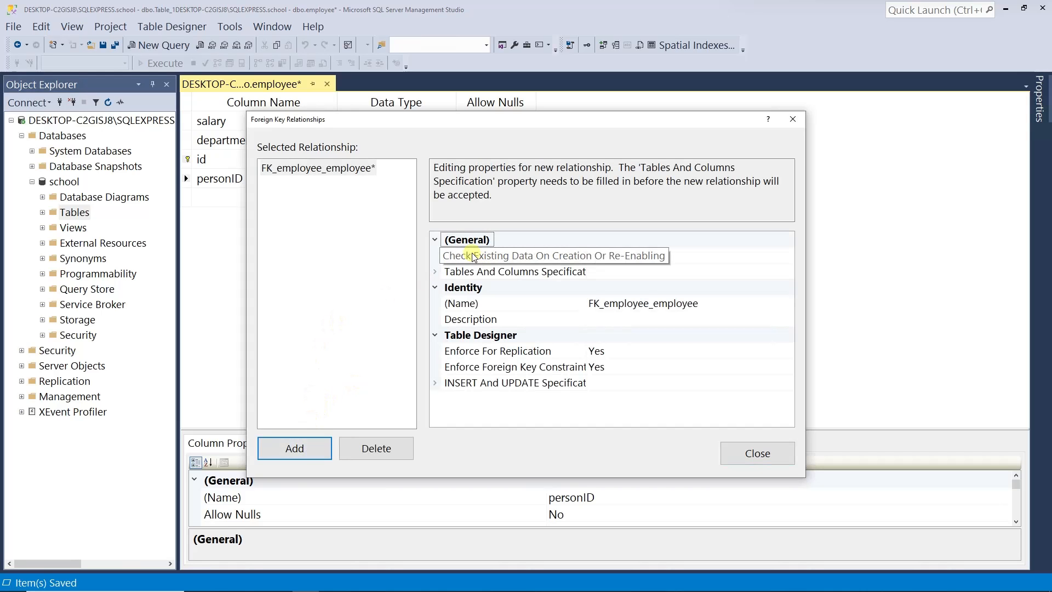
- In the employee relationship's tables and columns specification, set person as the primary key table with id as its key column
{"action": "left_click", "coordinate": [767, 272]}
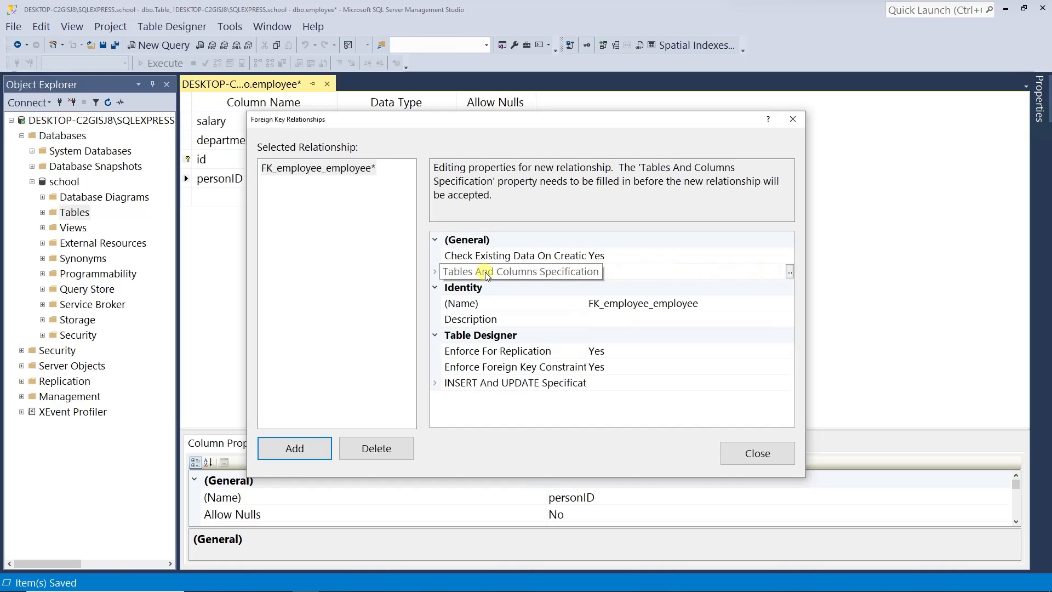
{"action": "left_click", "coordinate": [789, 272]}
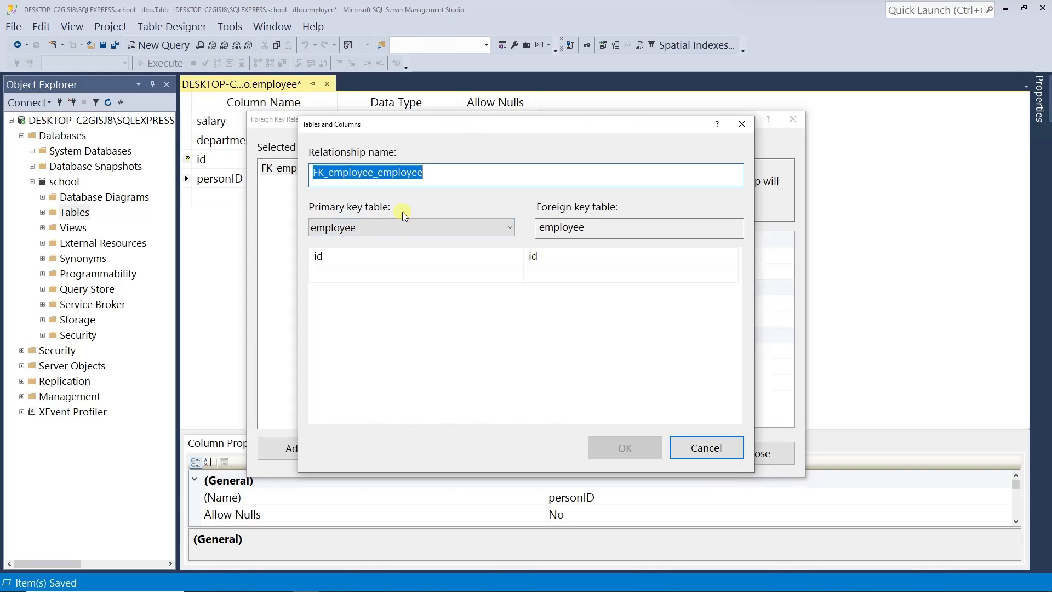
{"action": "left_click", "coordinate": [500, 227]}
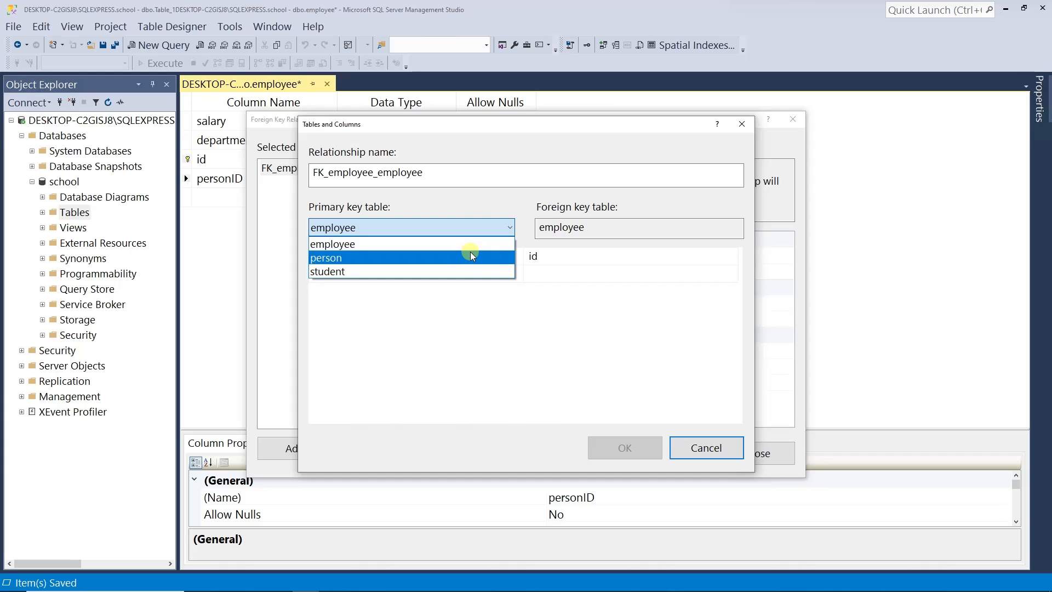
{"action": "left_click", "coordinate": [471, 252]}
{"action": "left_click", "coordinate": [497, 259]}
{"action": "left_click", "coordinate": [516, 255]}
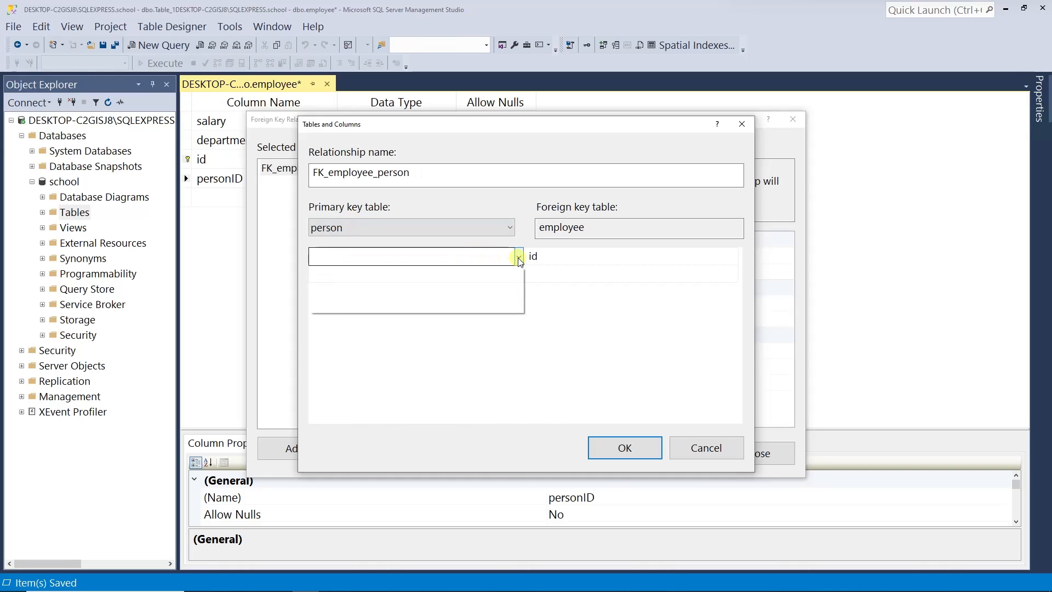
{"action": "left_click", "coordinate": [481, 275]}
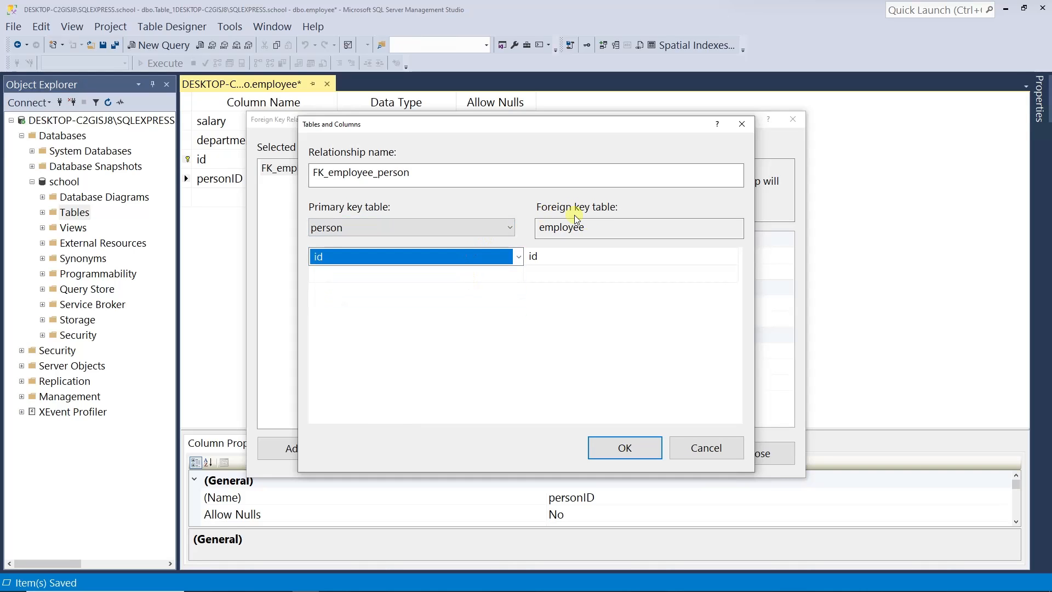
- Set personID as the employee table's foreign key column and accept the relationship
{"action": "left_click", "coordinate": [634, 257]}
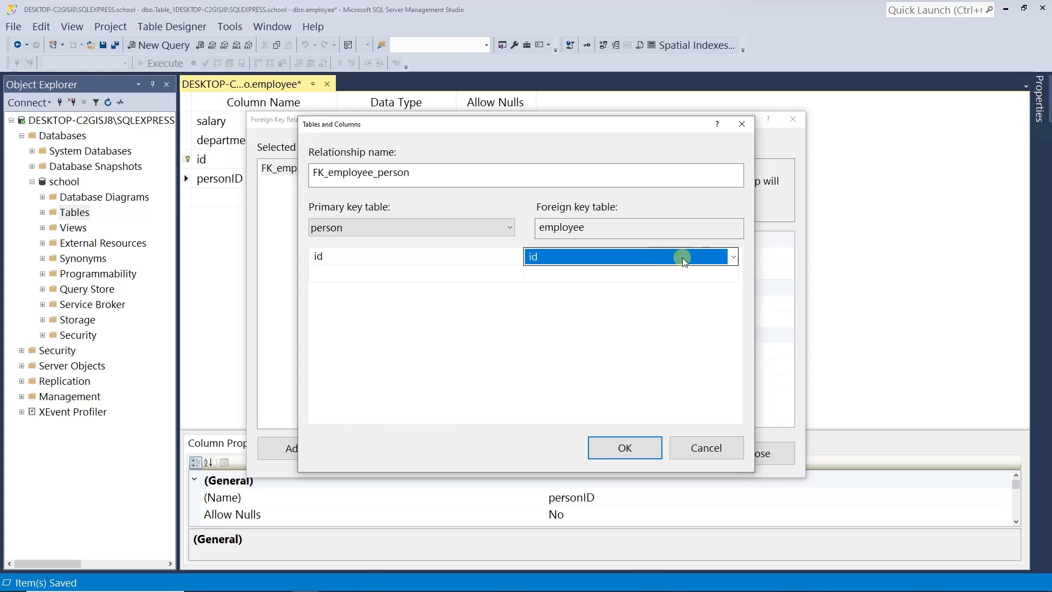
{"action": "left_click", "coordinate": [733, 258]}
{"action": "left_click", "coordinate": [652, 320]}
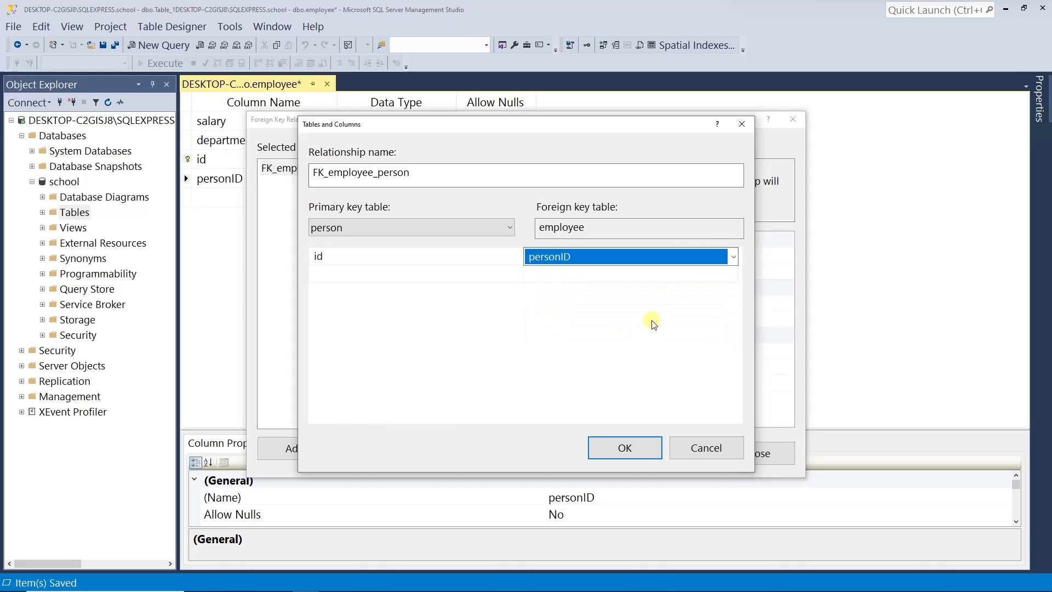
{"action": "left_click", "coordinate": [648, 448]}
{"action": "left_click", "coordinate": [751, 454]}
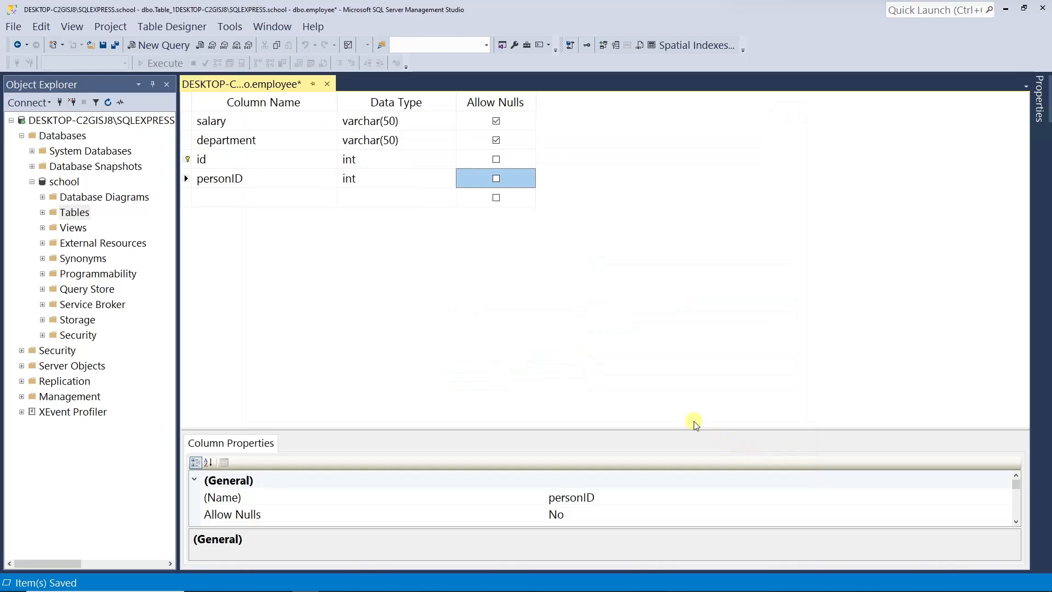
- Save and close the employee design, including the change to the person table, and expand the school database's list of tables
{"action": "key", "text": "ctrl+s"}
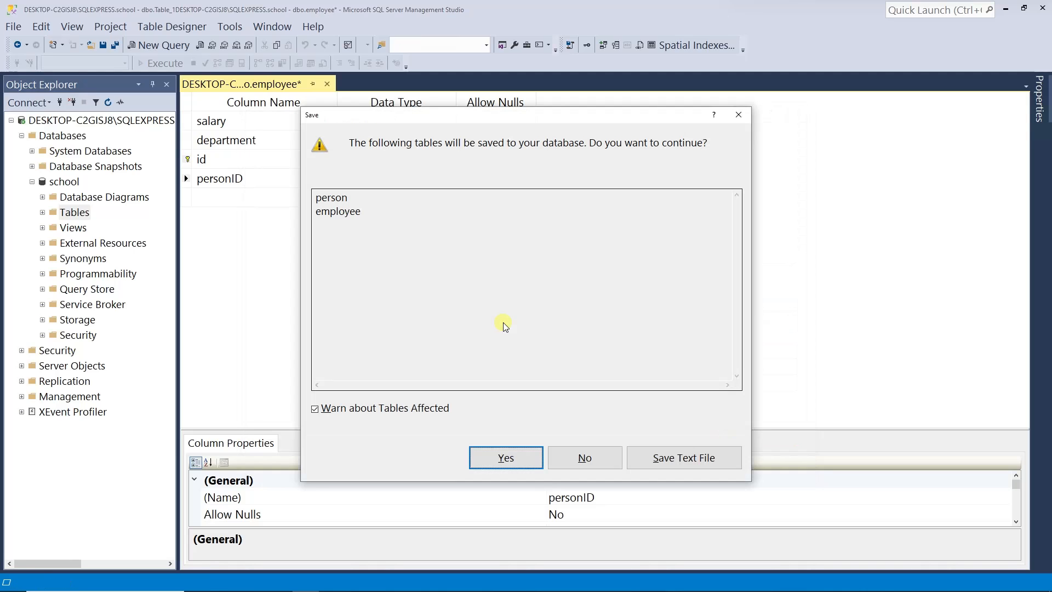
{"action": "left_click", "coordinate": [520, 458]}
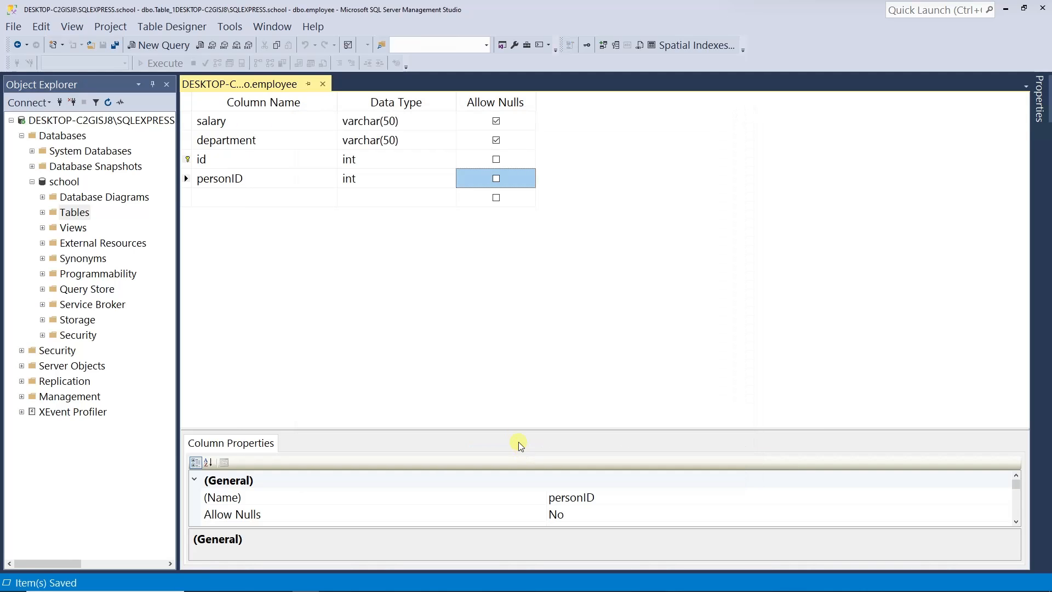
{"action": "left_click", "coordinate": [322, 84]}
{"action": "left_click", "coordinate": [42, 213]}
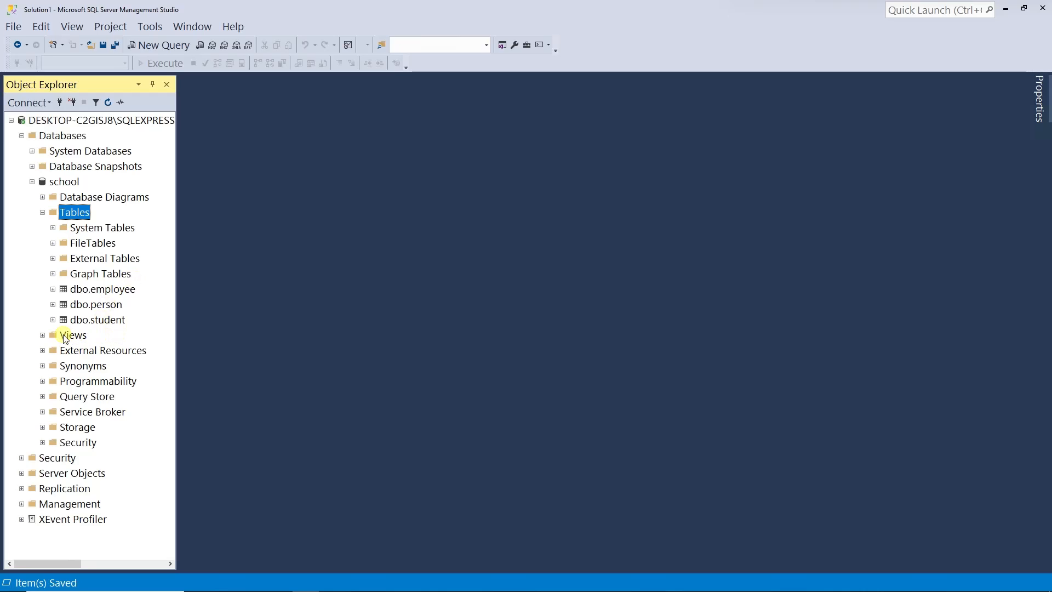
- Try to create a new view in the school database
{"action": "right_click", "coordinate": [79, 336]}
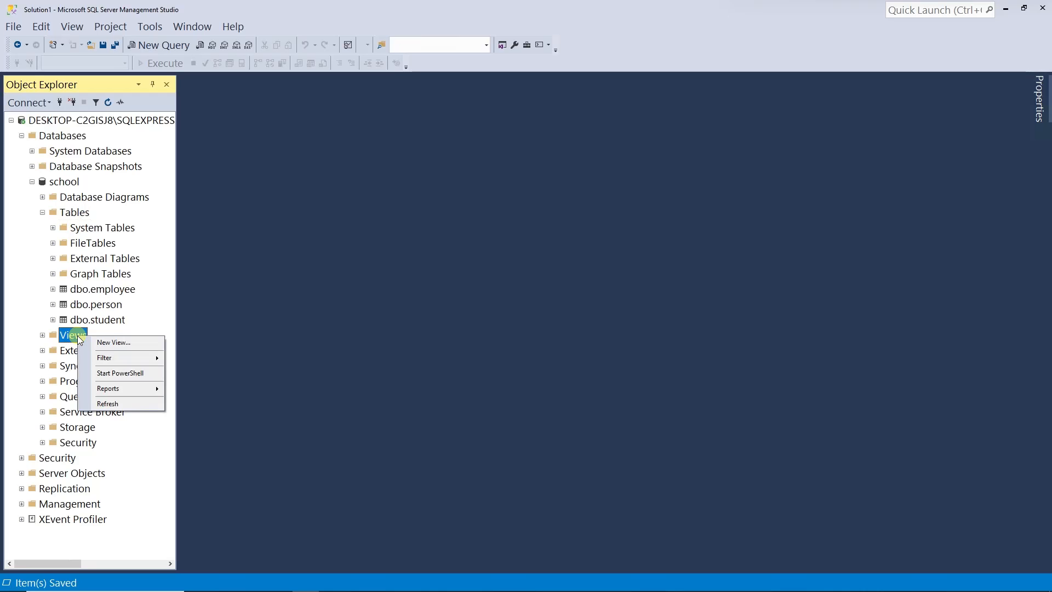
{"action": "left_click", "coordinate": [128, 344]}
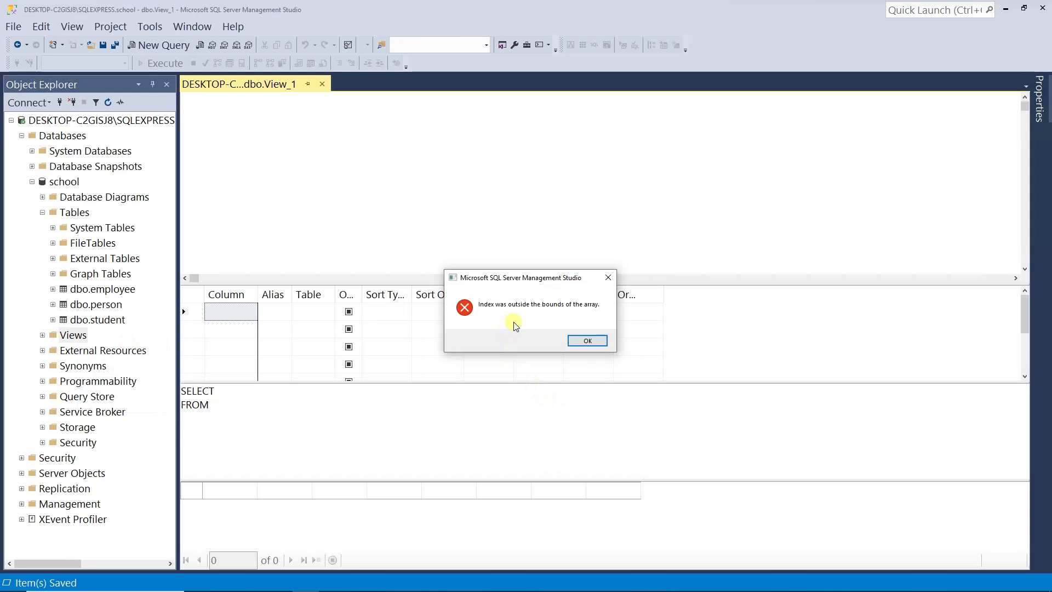
{"action": "left_click", "coordinate": [587, 341]}
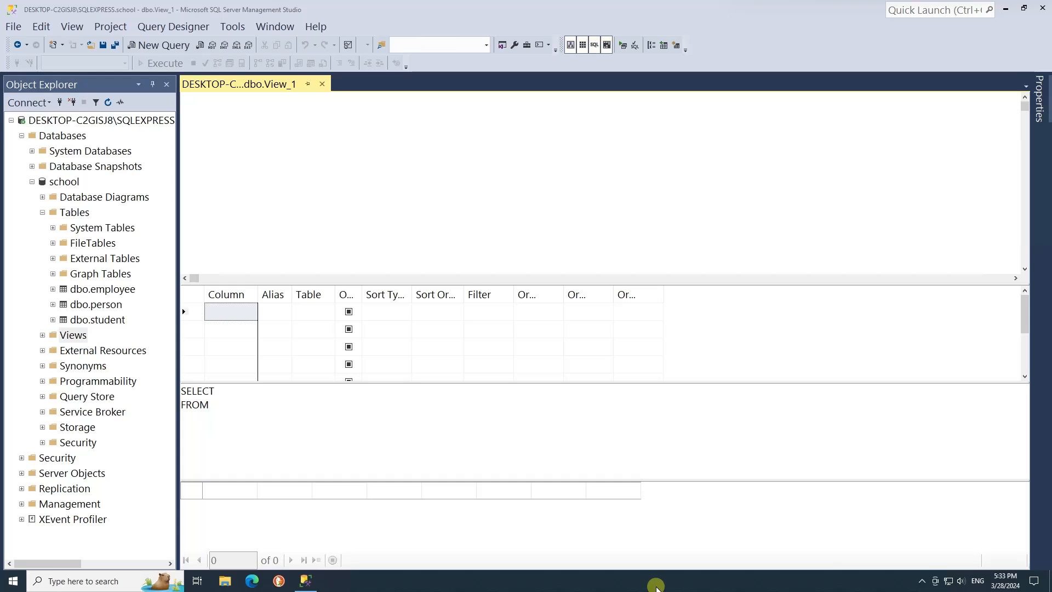
- Switch to Task Manager, end the SSMS 20 (32 bit) task and close Task Manager
{"action": "right_click", "coordinate": [656, 587]}
{"action": "left_click", "coordinate": [683, 531]}
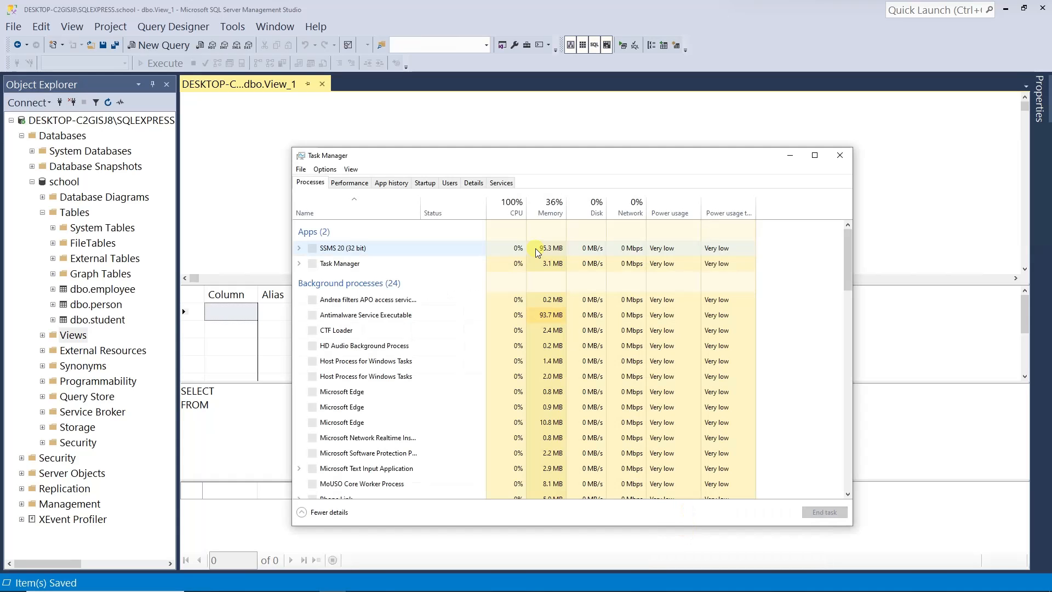
{"action": "left_click", "coordinate": [416, 250]}
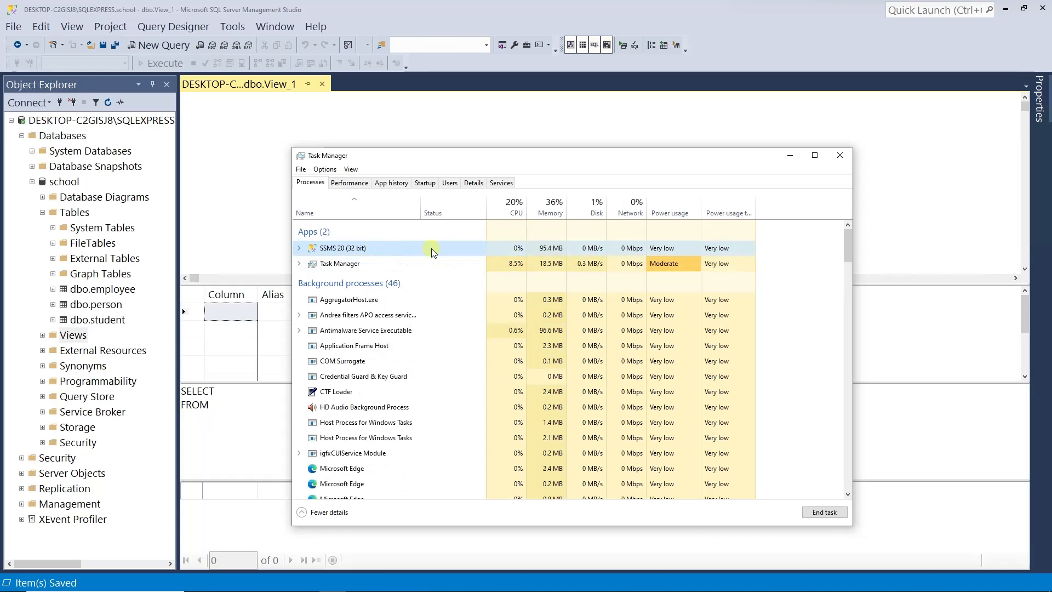
{"action": "left_click", "coordinate": [822, 512]}
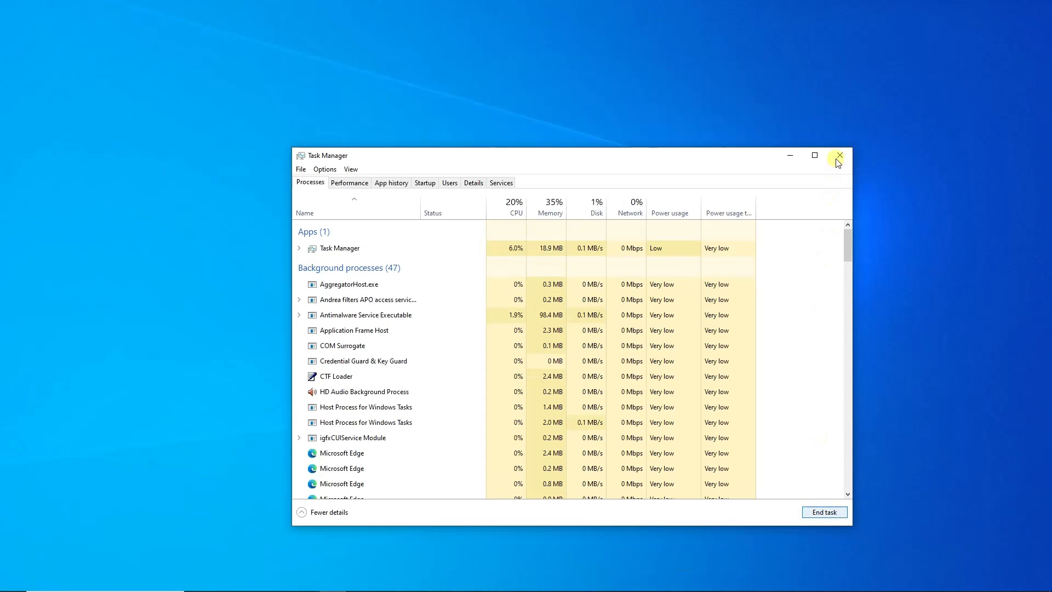
{"action": "left_click", "coordinate": [839, 155]}
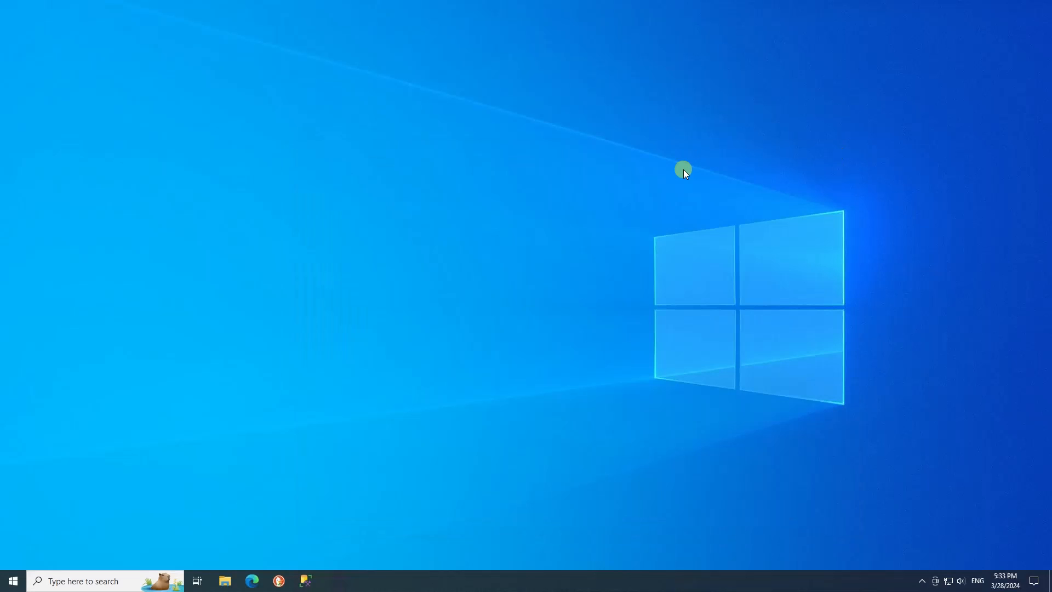
- Restart SQL Server Management Studio, connect to the SQLEXPRESS server and expand the school database's list of tables
{"action": "left_click", "coordinate": [311, 580]}
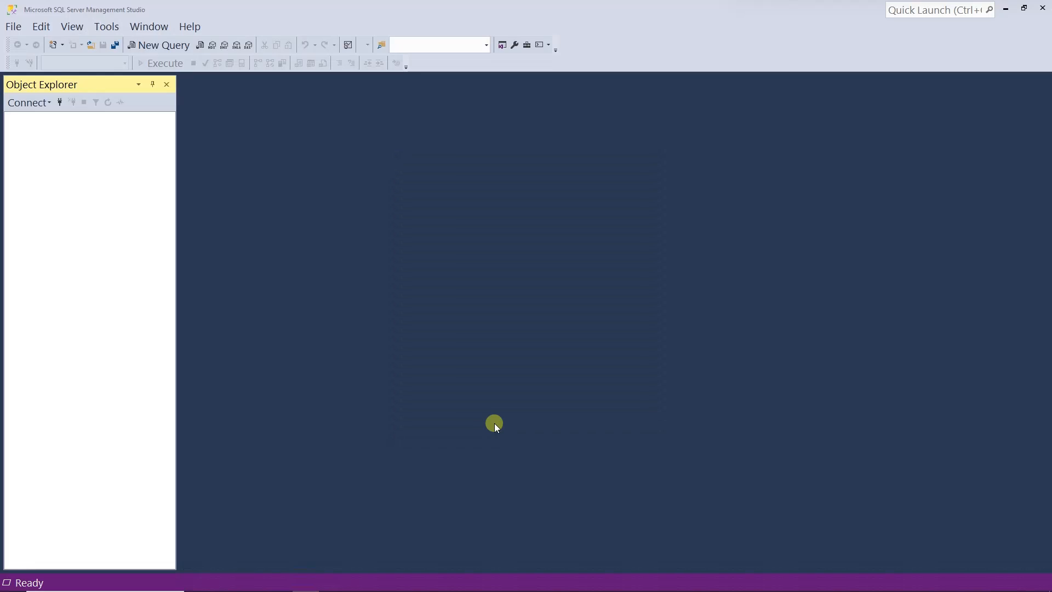
{"action": "left_click", "coordinate": [496, 422]}
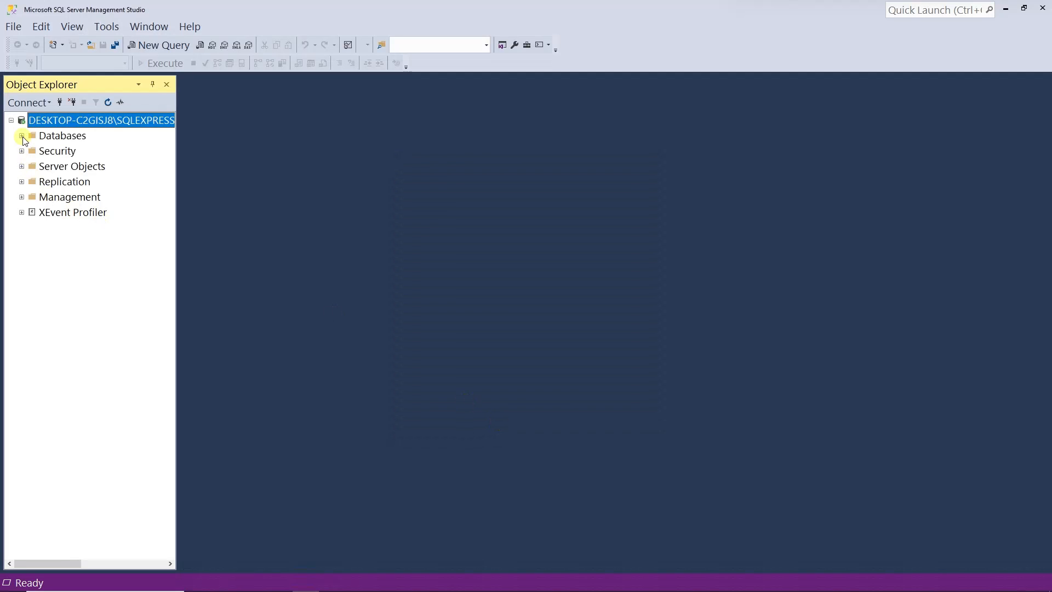
{"action": "left_click", "coordinate": [21, 136]}
{"action": "left_click", "coordinate": [32, 182]}
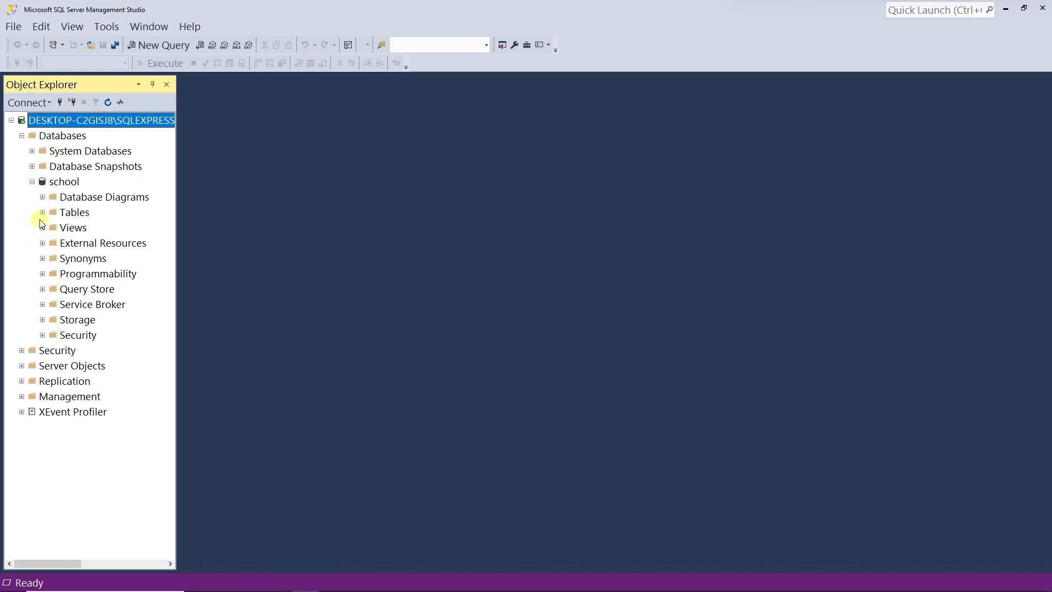
{"action": "left_click", "coordinate": [43, 212]}
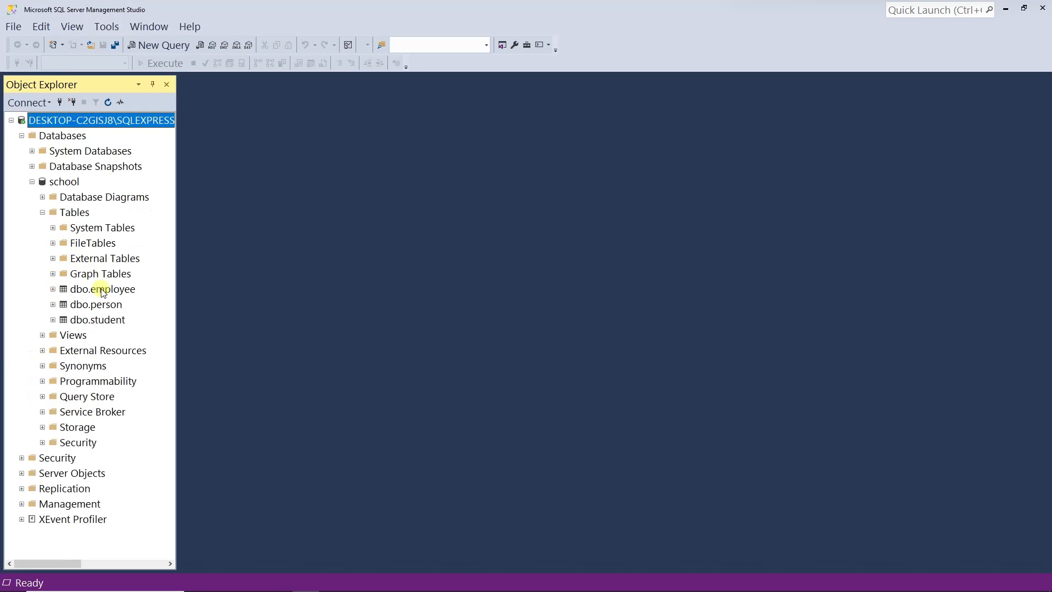
{"action": "left_click", "coordinate": [42, 335]}
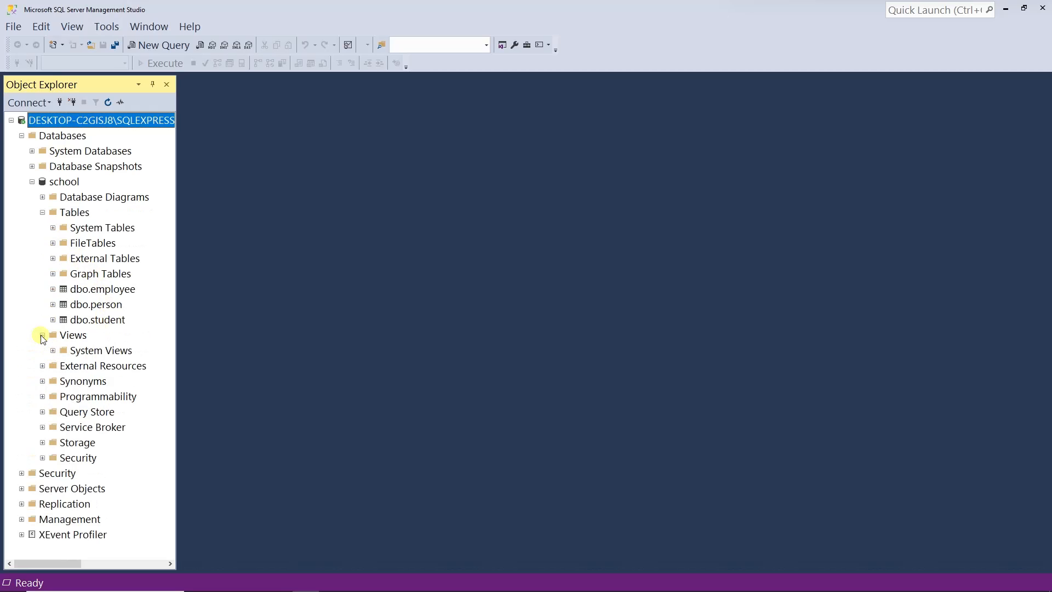
{"action": "left_click", "coordinate": [42, 336]}
- Create a new view in the school database and add the employee, person and student tables to it
{"action": "right_click", "coordinate": [62, 337]}
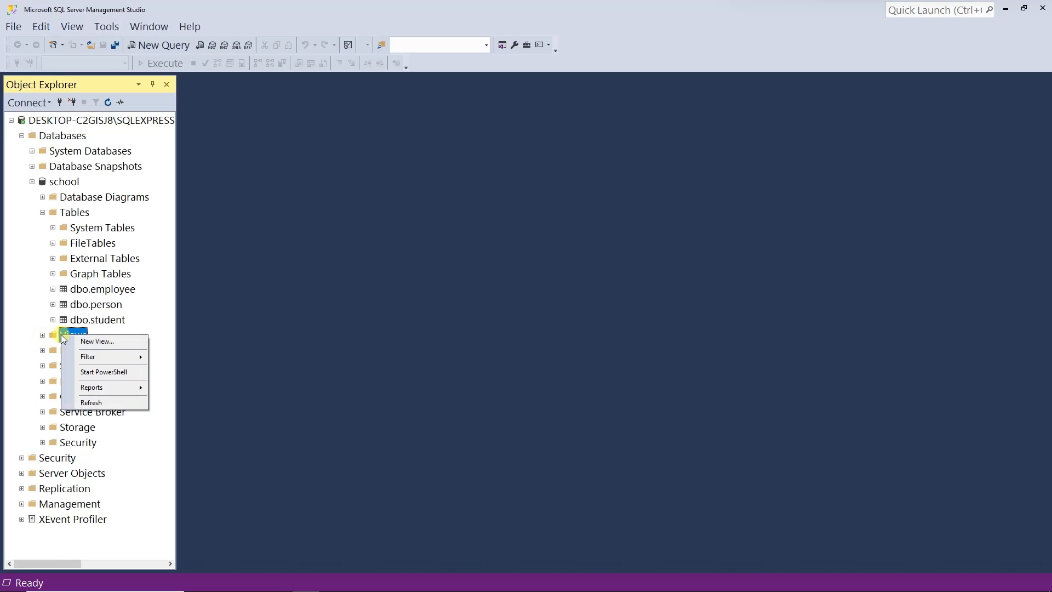
{"action": "left_click", "coordinate": [98, 341]}
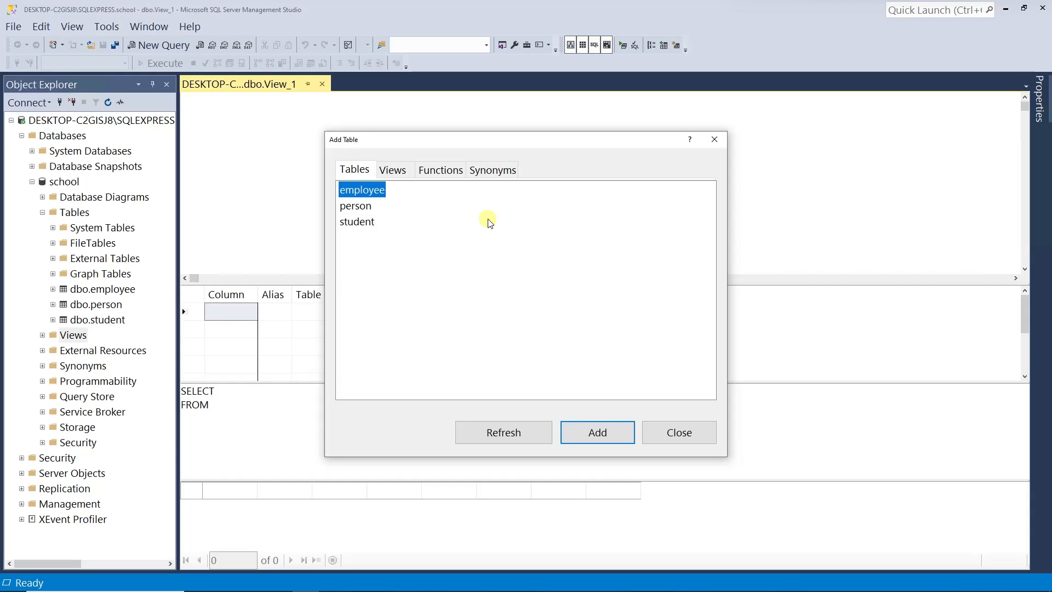
{"action": "left_click", "coordinate": [357, 224], "text": "shift"}
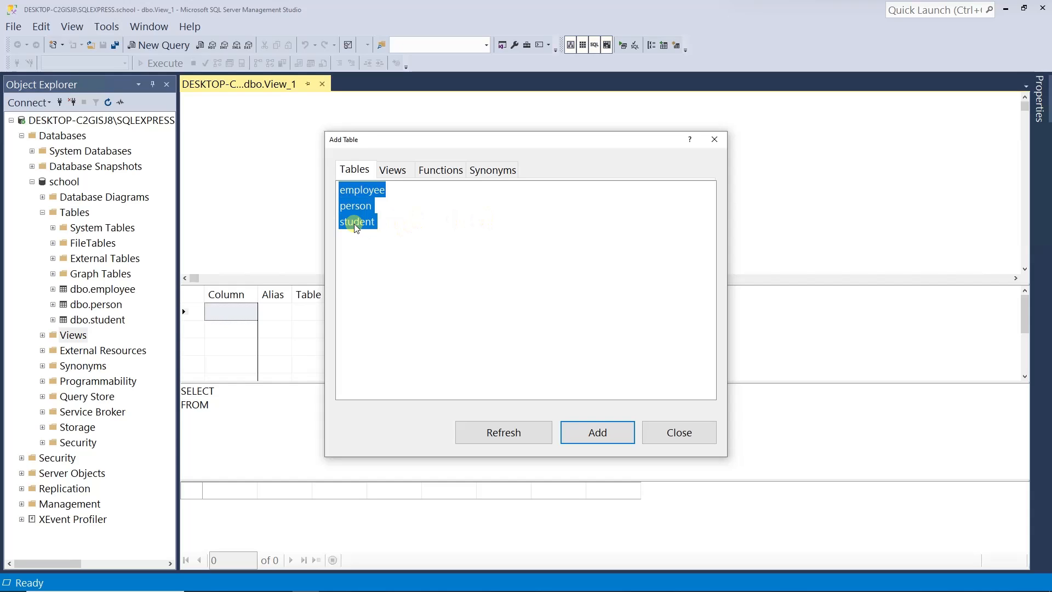
{"action": "left_click", "coordinate": [604, 436]}
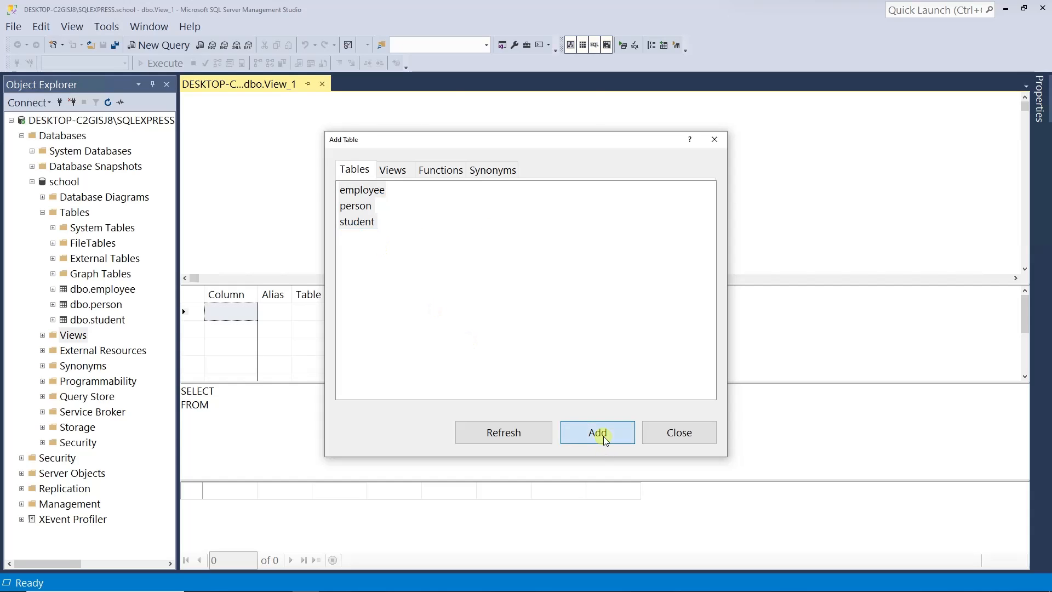
{"action": "left_click", "coordinate": [672, 437]}
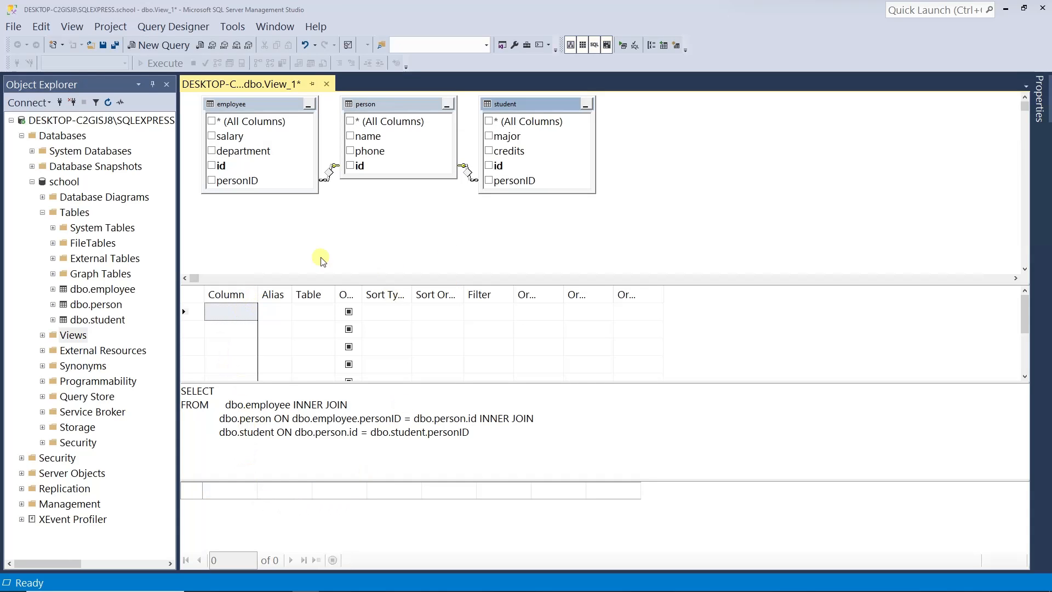
- Hide the view designer's Criteria, SQL and Results panes so only the diagram is shown
{"action": "right_click", "coordinate": [431, 245]}
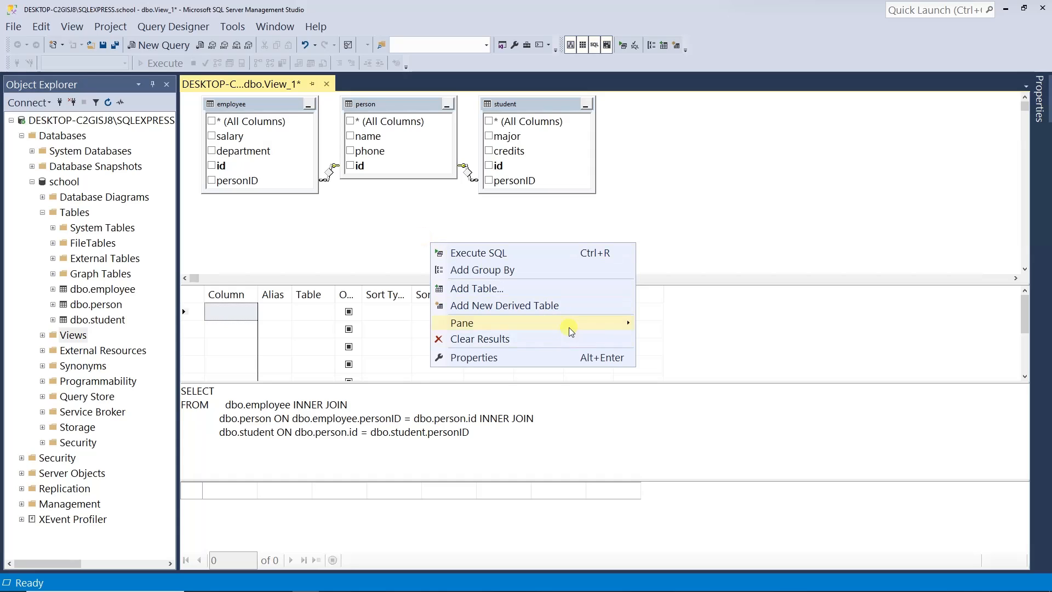
{"action": "mouse_move", "coordinate": [570, 328]}
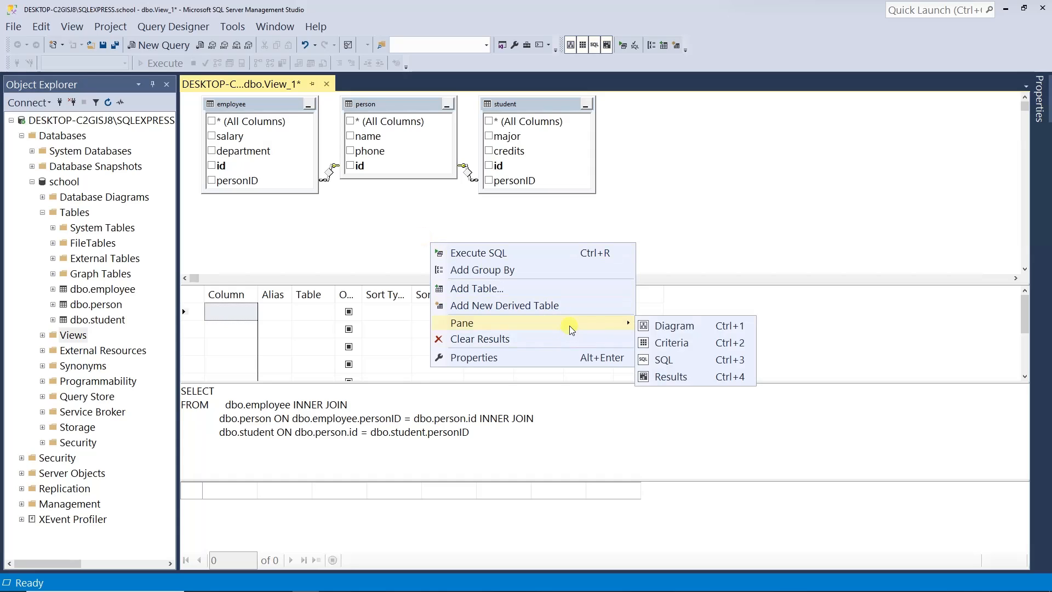
{"action": "left_click", "coordinate": [683, 344]}
{"action": "right_click", "coordinate": [528, 244]}
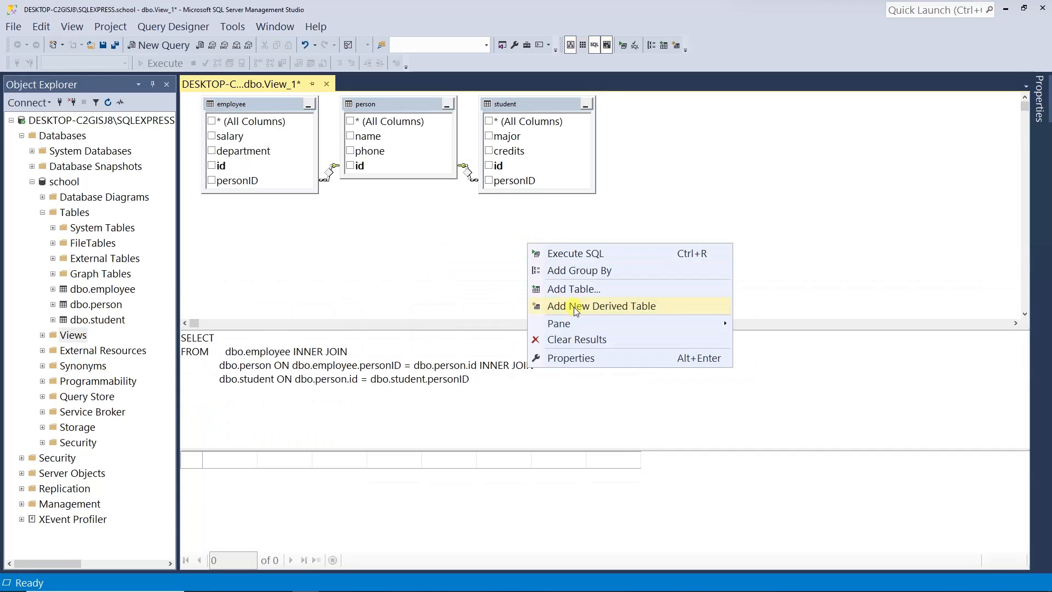
{"action": "mouse_move", "coordinate": [643, 324]}
{"action": "left_click", "coordinate": [752, 361]}
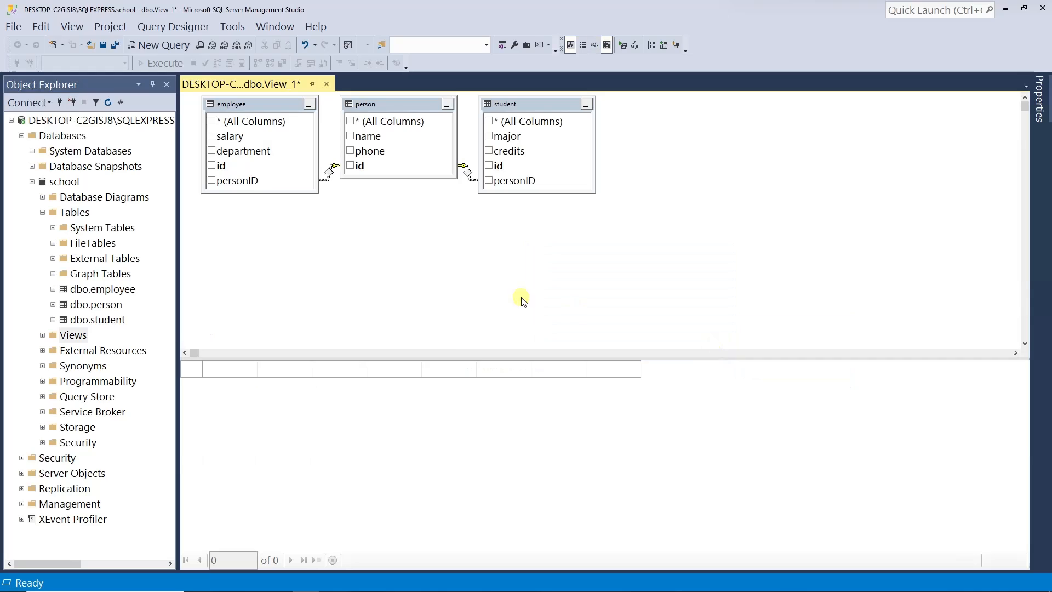
{"action": "right_click", "coordinate": [445, 281]}
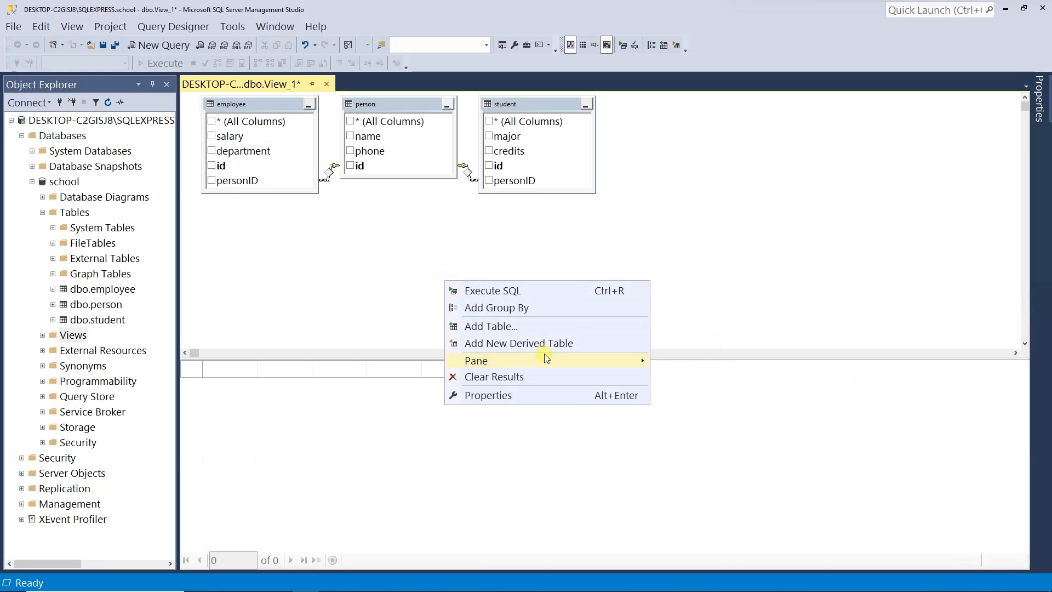
{"action": "mouse_move", "coordinate": [560, 360]}
{"action": "left_click", "coordinate": [673, 413]}
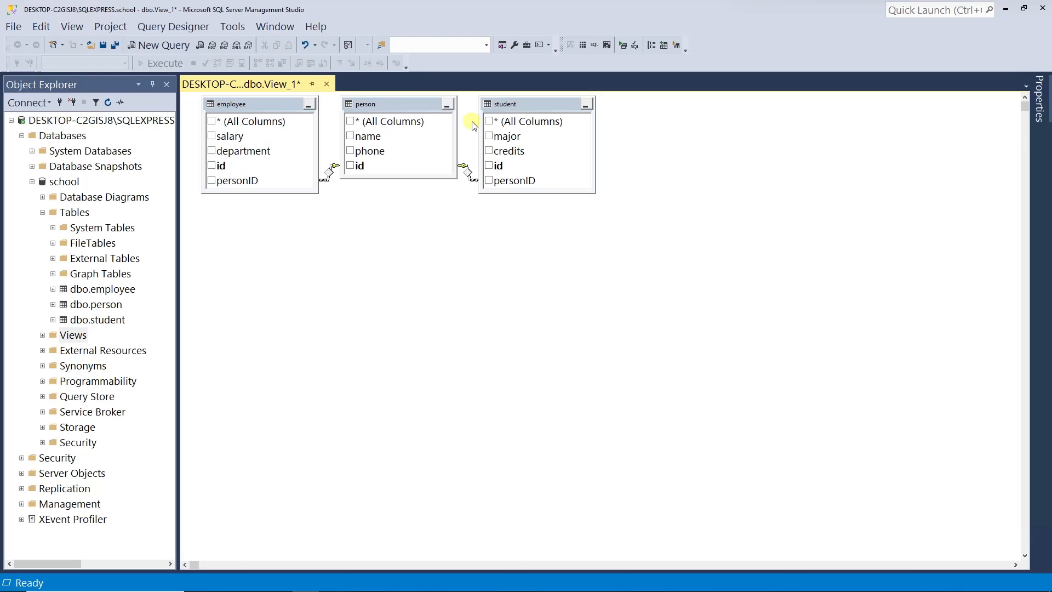
- Rearrange the view diagram with person above and between employee and student, spacing the tables apart to expose their relationship lines
{"action": "left_click_drag", "start_coordinate": [542, 106], "coordinate": [581, 123]}
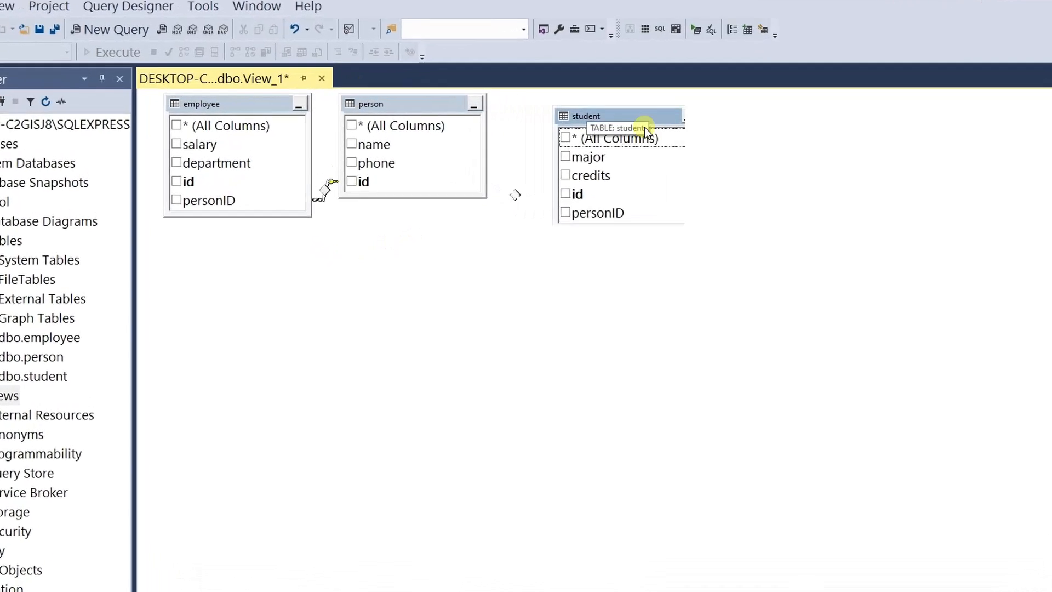
{"action": "left_click_drag", "start_coordinate": [644, 127], "coordinate": [675, 135]}
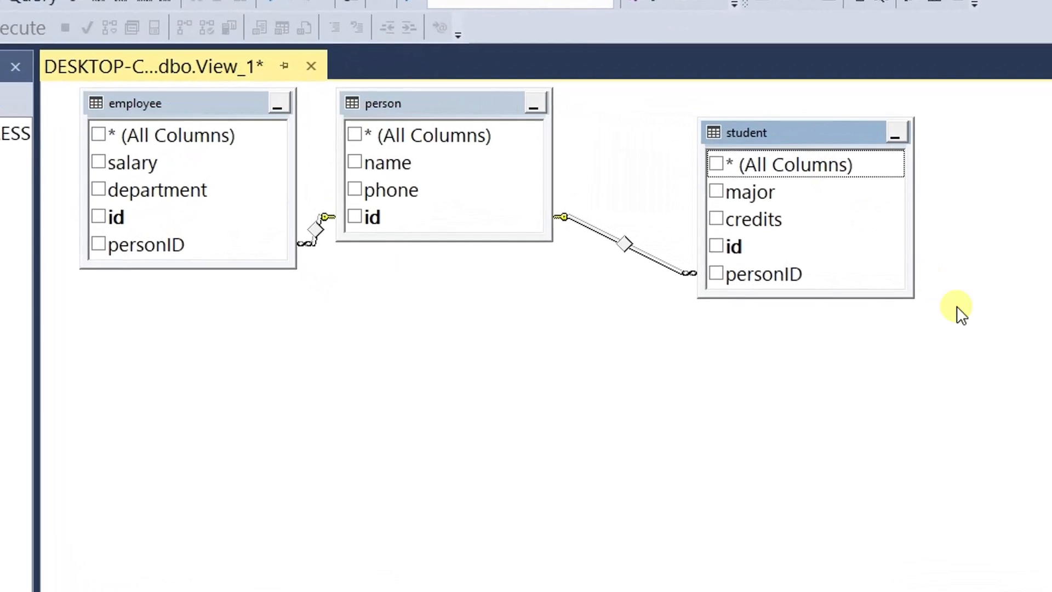
{"action": "left_click_drag", "start_coordinate": [392, 104], "coordinate": [424, 107]}
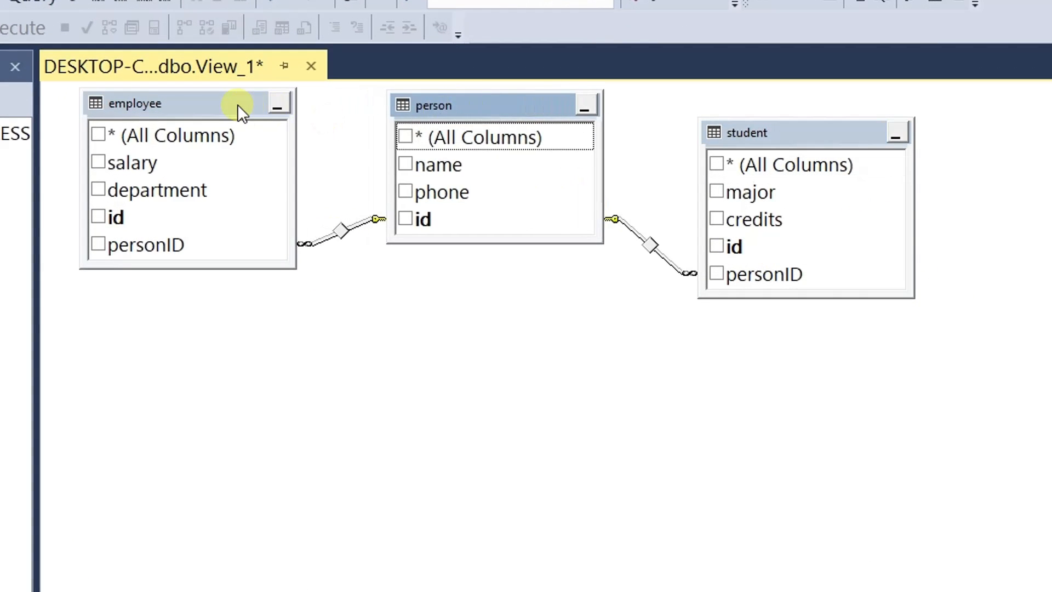
{"action": "left_click_drag", "start_coordinate": [237, 105], "coordinate": [222, 166]}
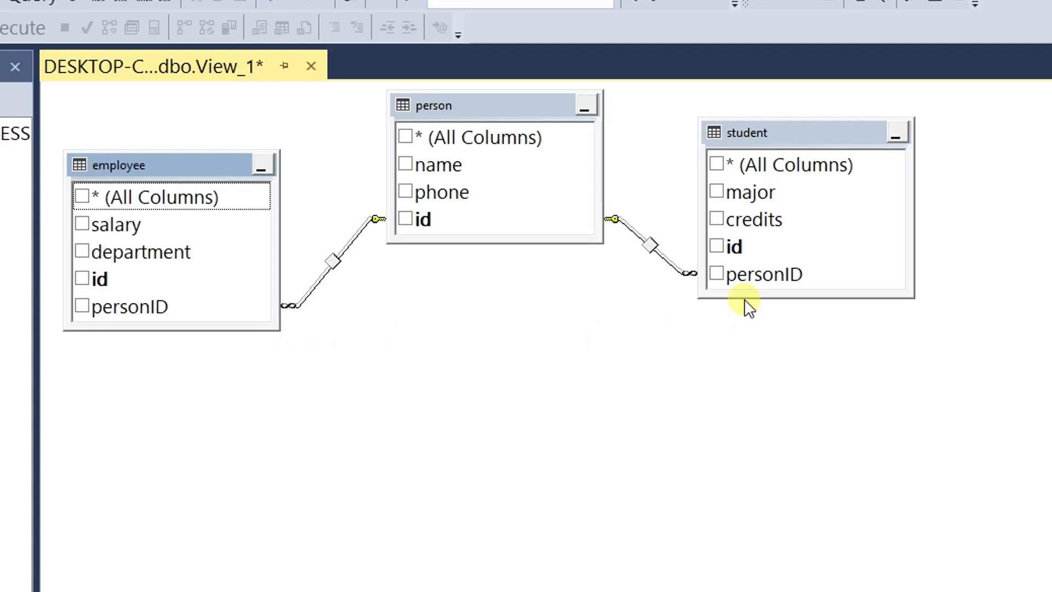
{"action": "left_click_drag", "start_coordinate": [816, 133], "coordinate": [888, 235]}
{"action": "left_click_drag", "start_coordinate": [203, 167], "coordinate": [204, 284]}
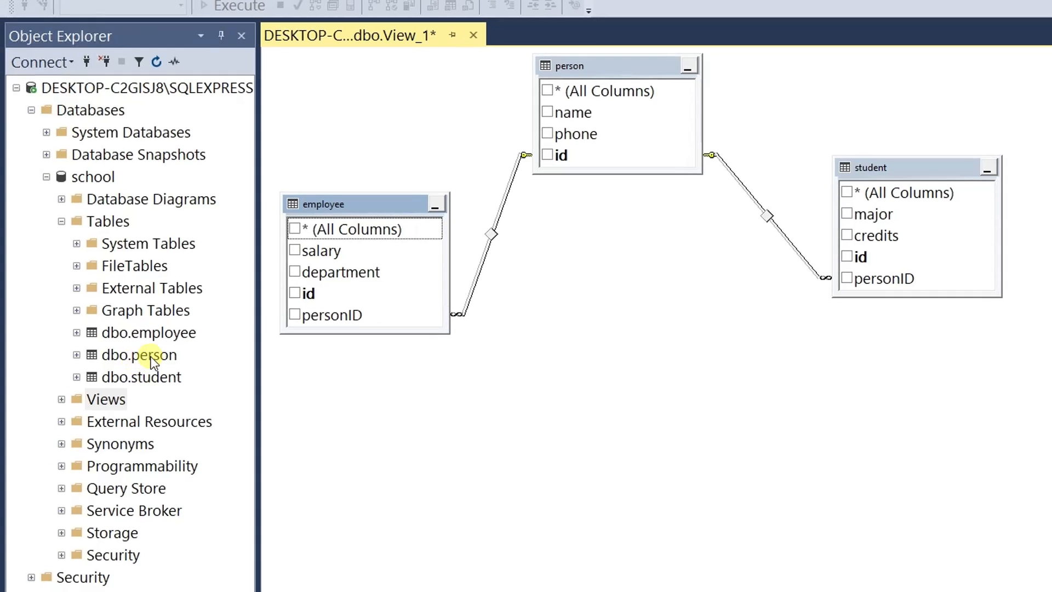
- Open the person table's top 200 rows for editing and add a first record with the person's name and phone number
{"action": "right_click", "coordinate": [153, 360]}
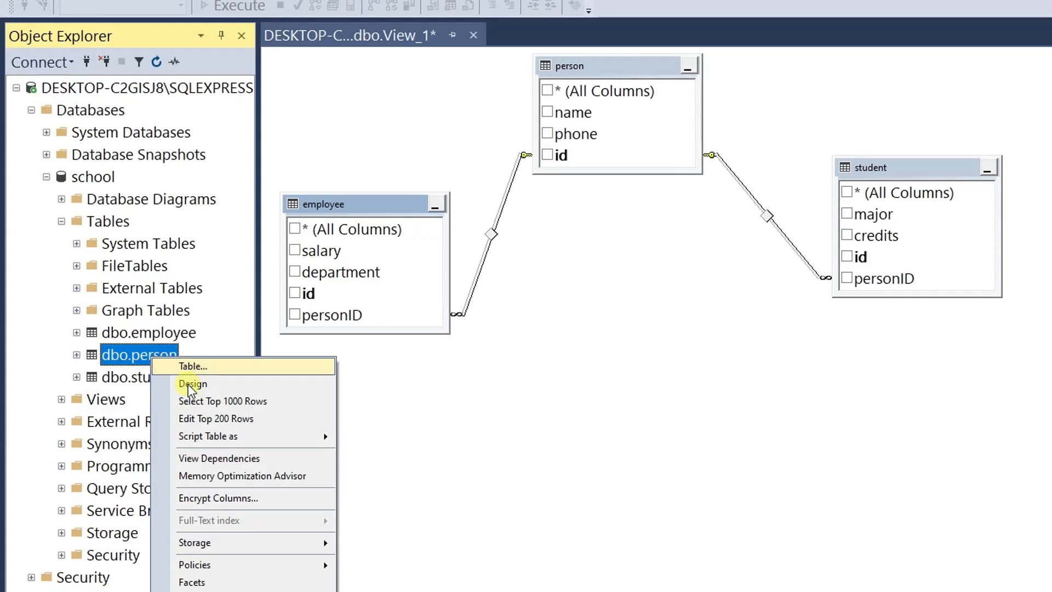
{"action": "left_click", "coordinate": [225, 419]}
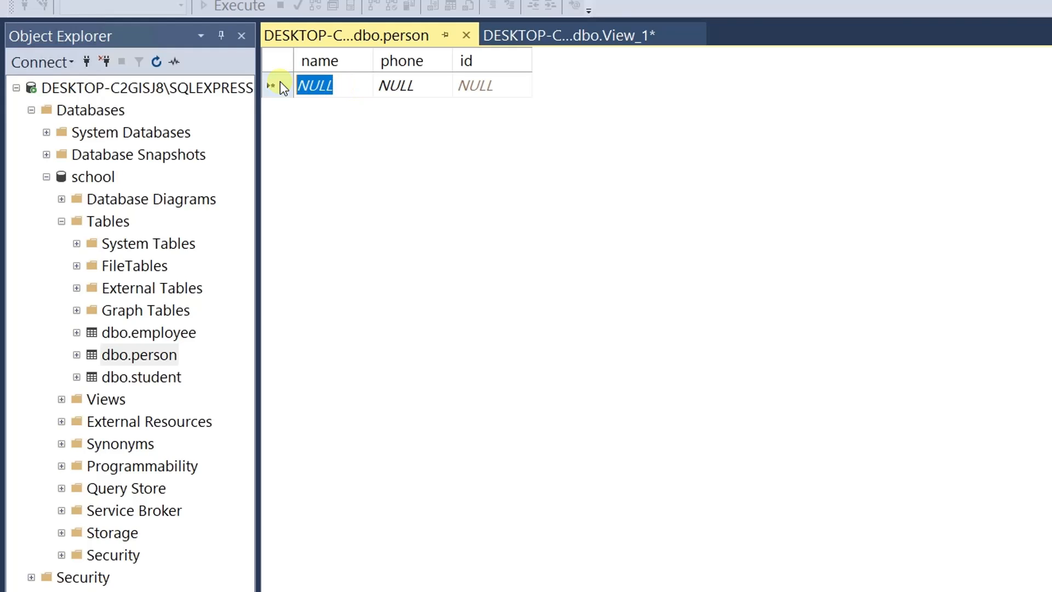
{"action": "type", "text": "Mary"}
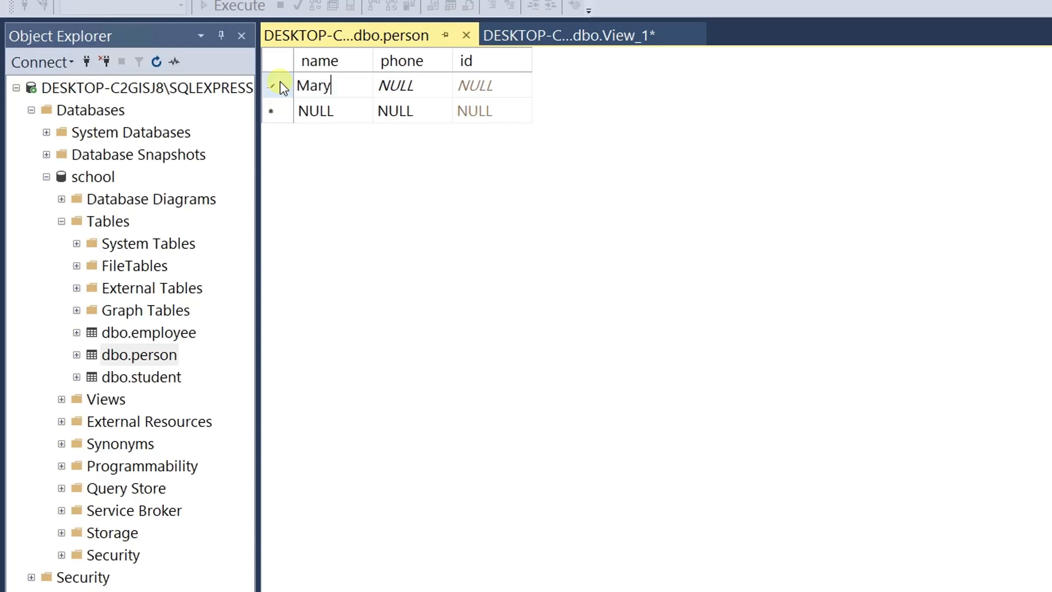
{"action": "key", "text": "Tab"}
{"action": "type", "text": "2343"}
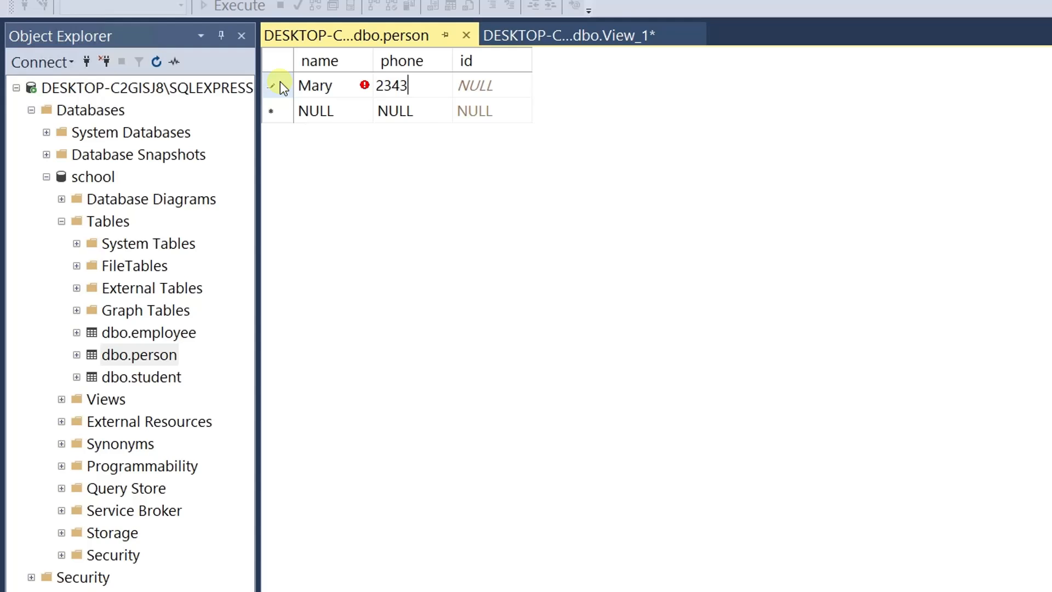
{"action": "key", "text": "Tab"}
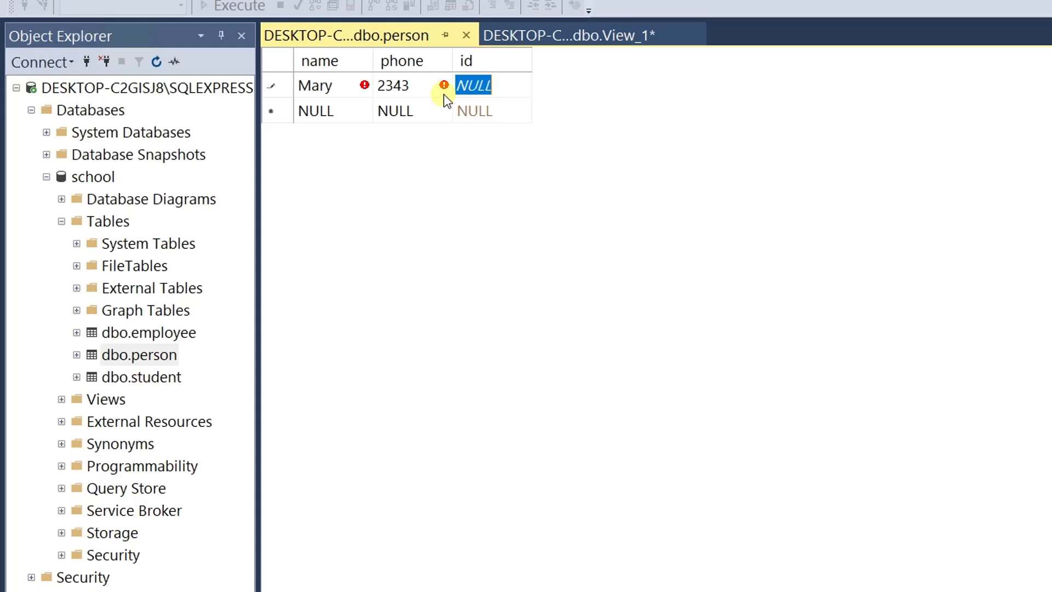
{"action": "left_click", "coordinate": [510, 122]}
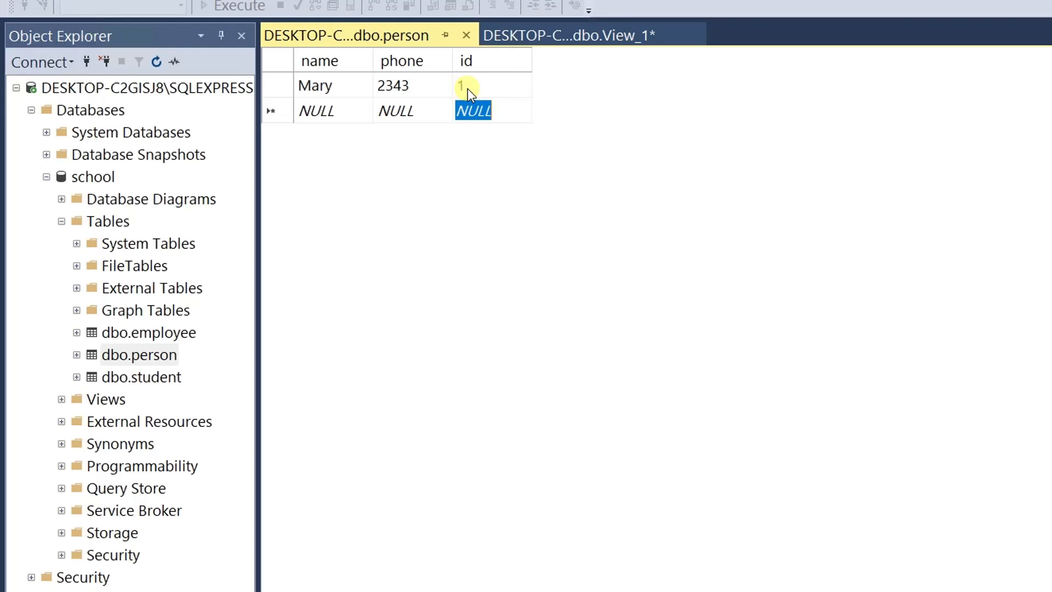
- Add a second record to the person table with the person's name and phone number
{"action": "left_click", "coordinate": [364, 107]}
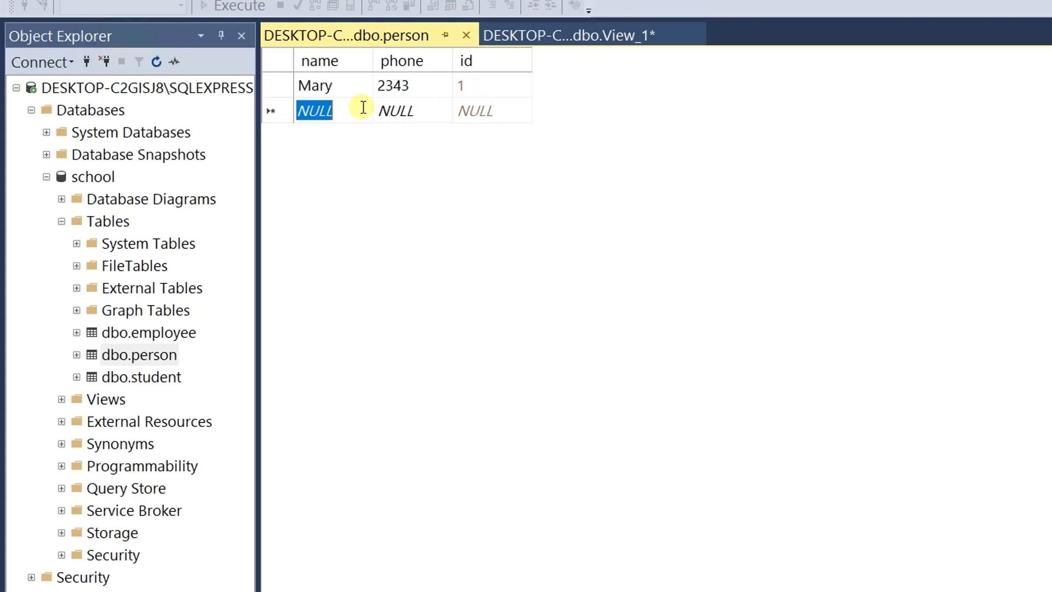
{"action": "type", "text": "Joe"}
{"action": "key", "text": "Tab"}
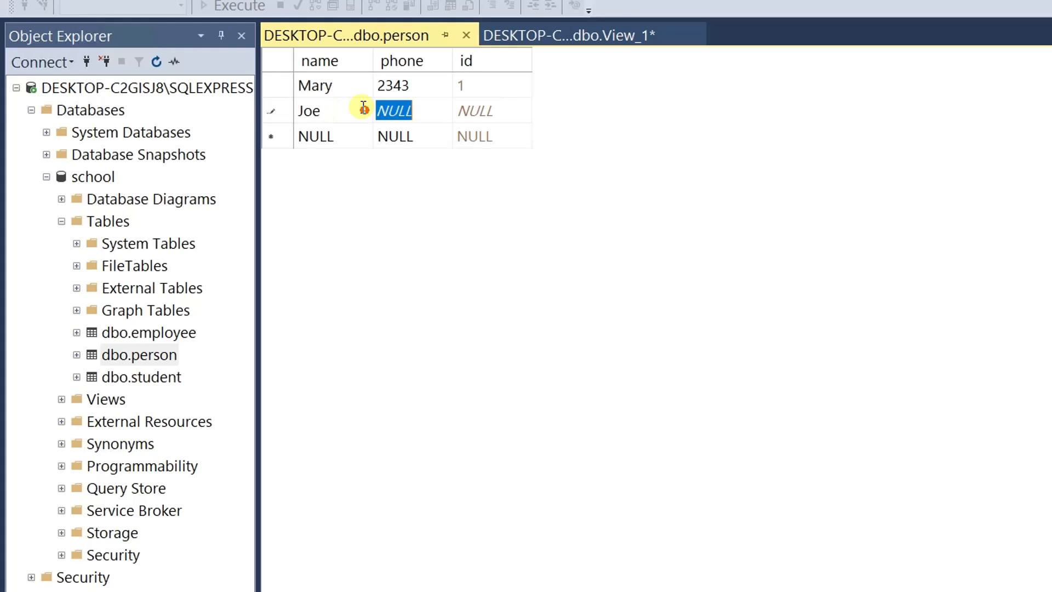
{"action": "type", "text": "2323"}
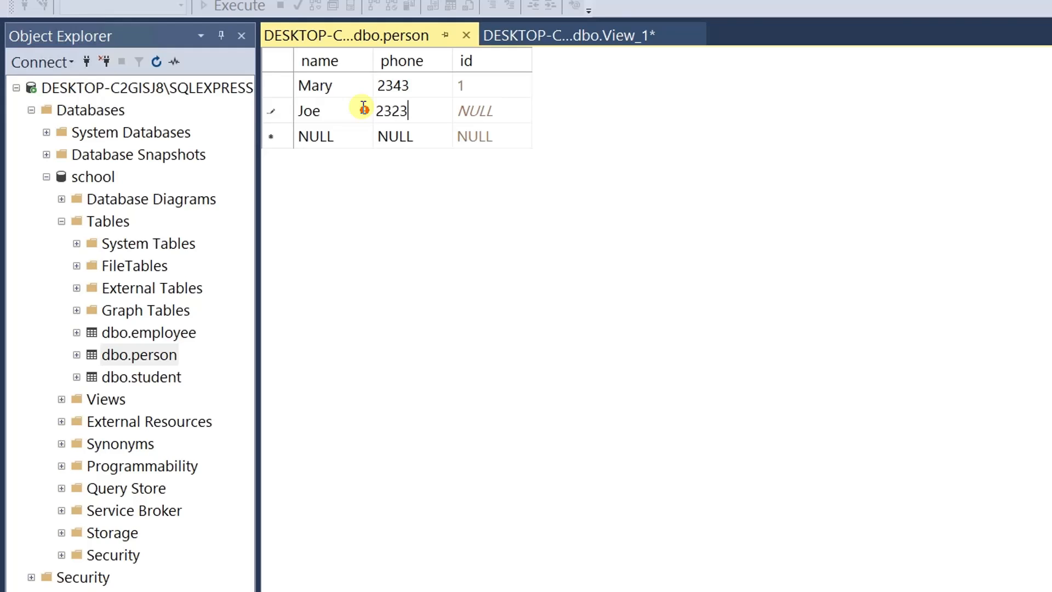
{"action": "key", "text": "Return"}
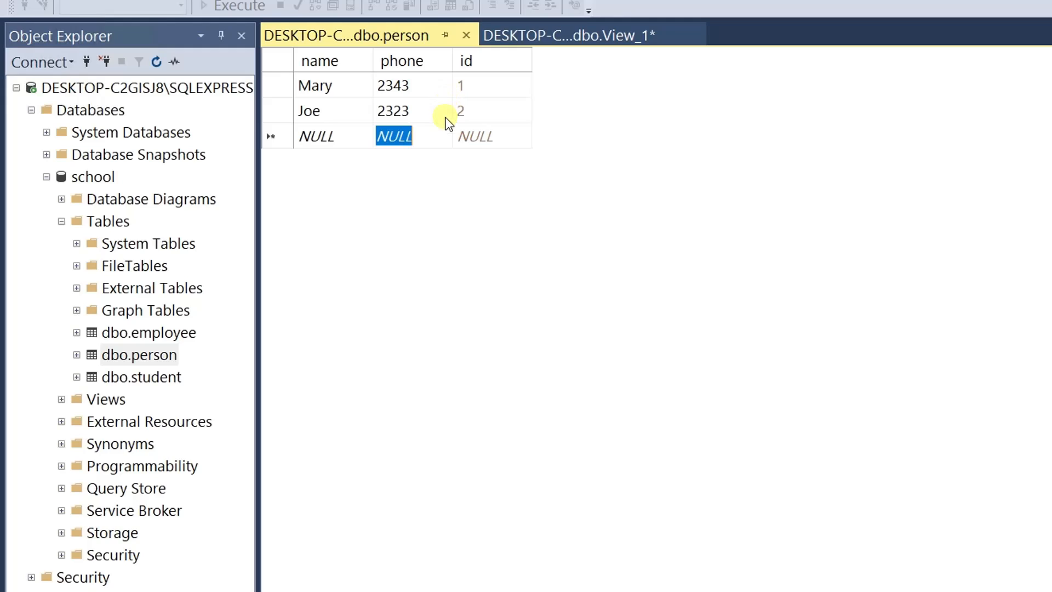
- Add a third record to the person table, entering that person's name and phone number
{"action": "left_click", "coordinate": [350, 136]}
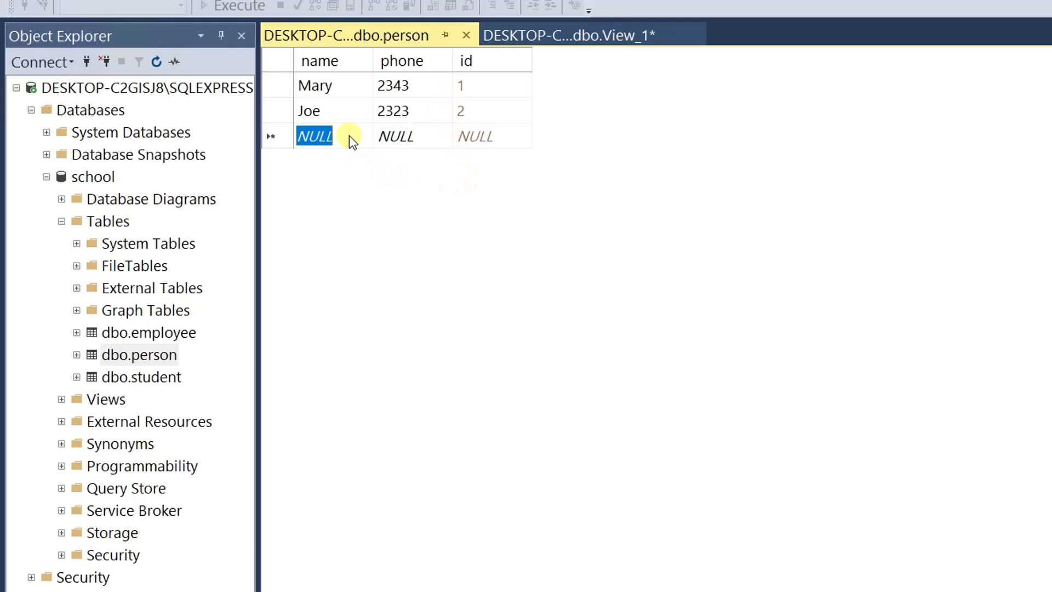
{"action": "type", "text": "Jane"}
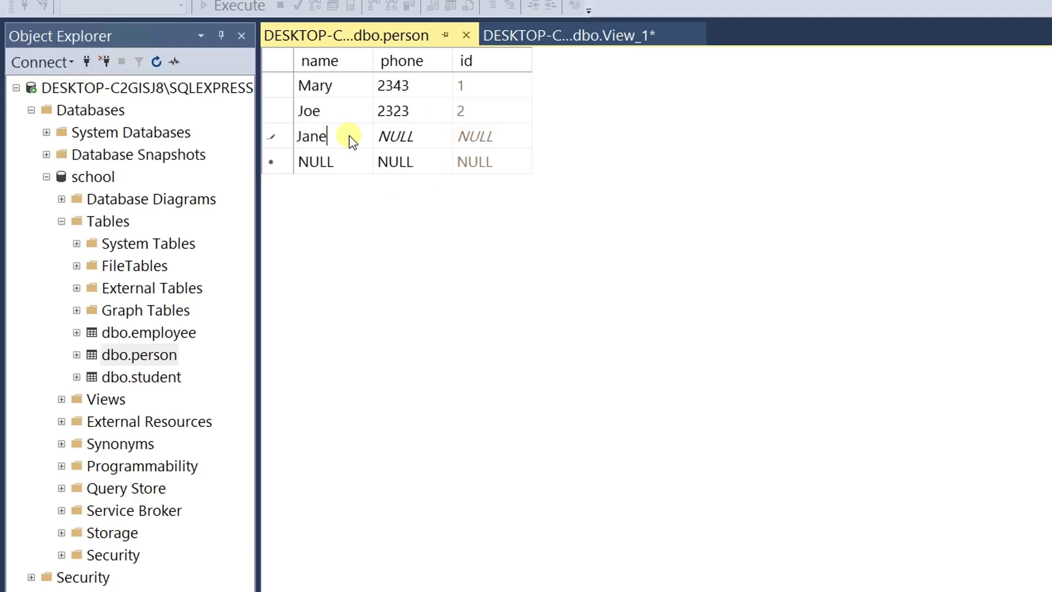
{"action": "key", "text": "Tab"}
{"action": "type", "text": "444"}
{"action": "key", "text": "Tab"}
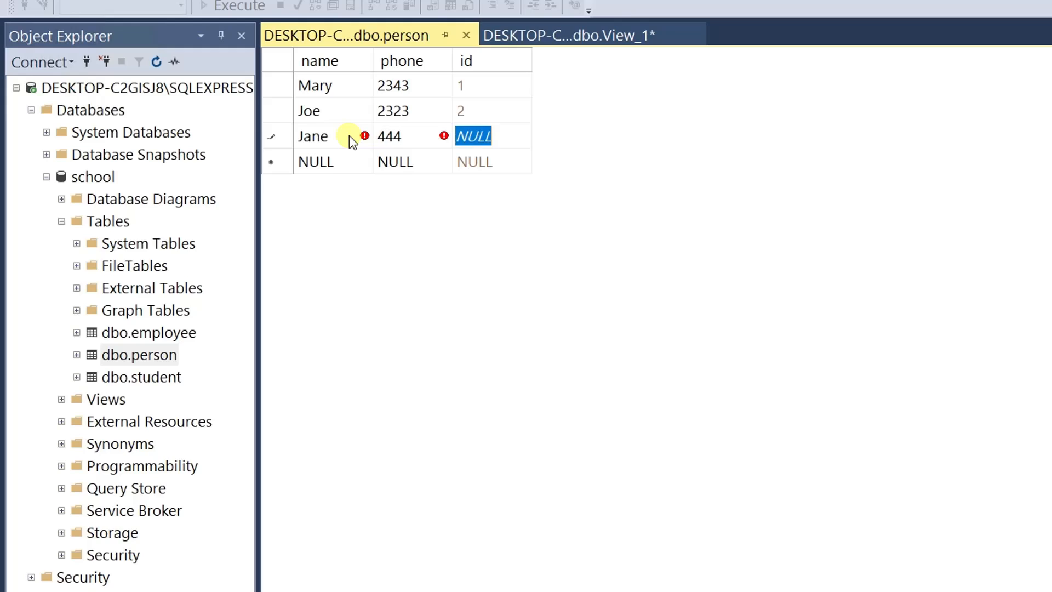
{"action": "key", "text": "Return"}
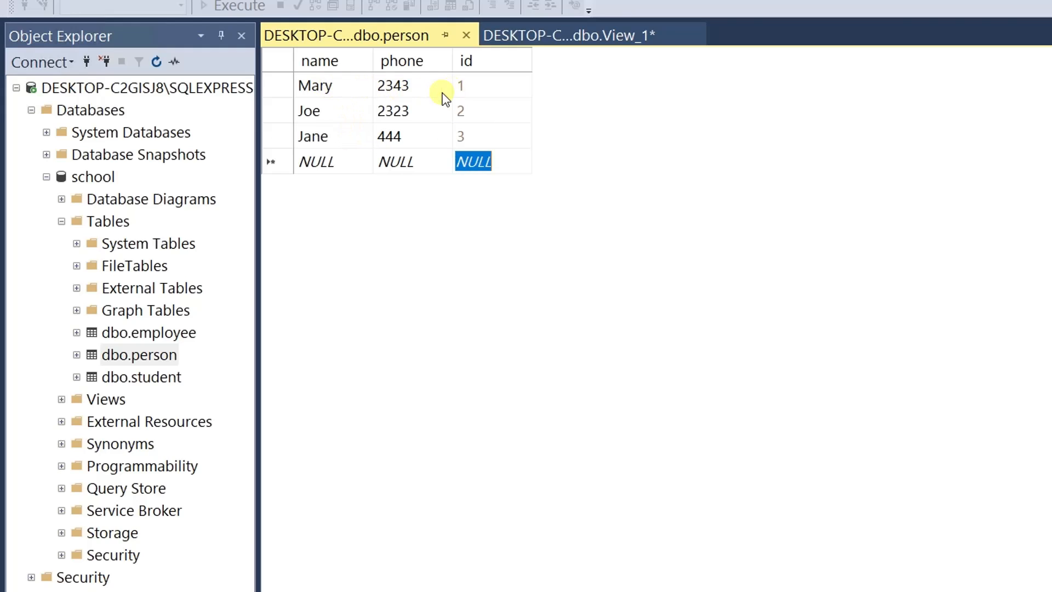
- Open the employee table's top 200 rows for editing and try to save a record with salary 10000, department Admissions and no personID
{"action": "right_click", "coordinate": [154, 335]}
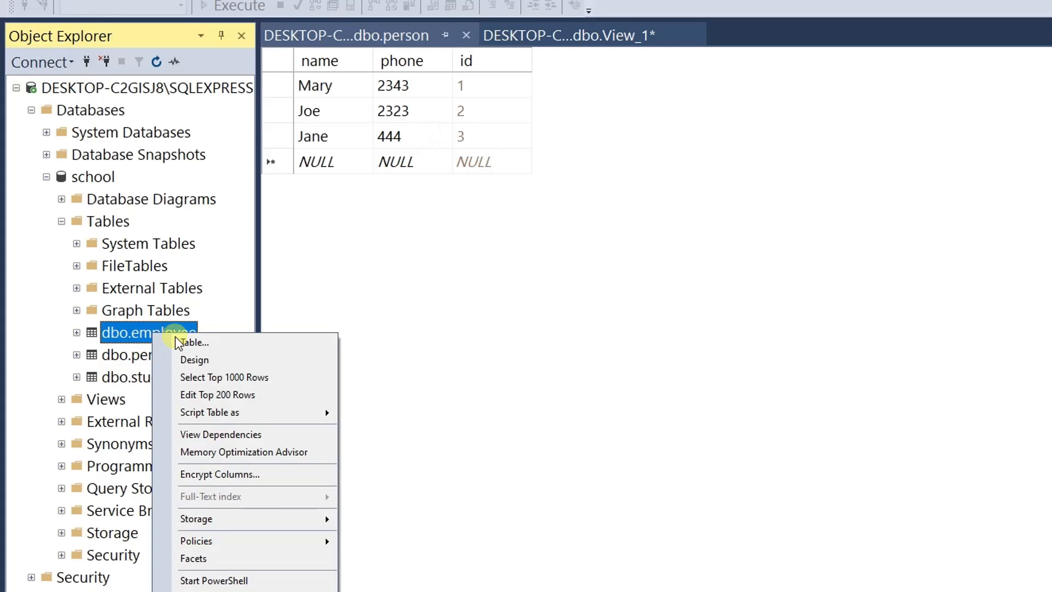
{"action": "left_click", "coordinate": [260, 395]}
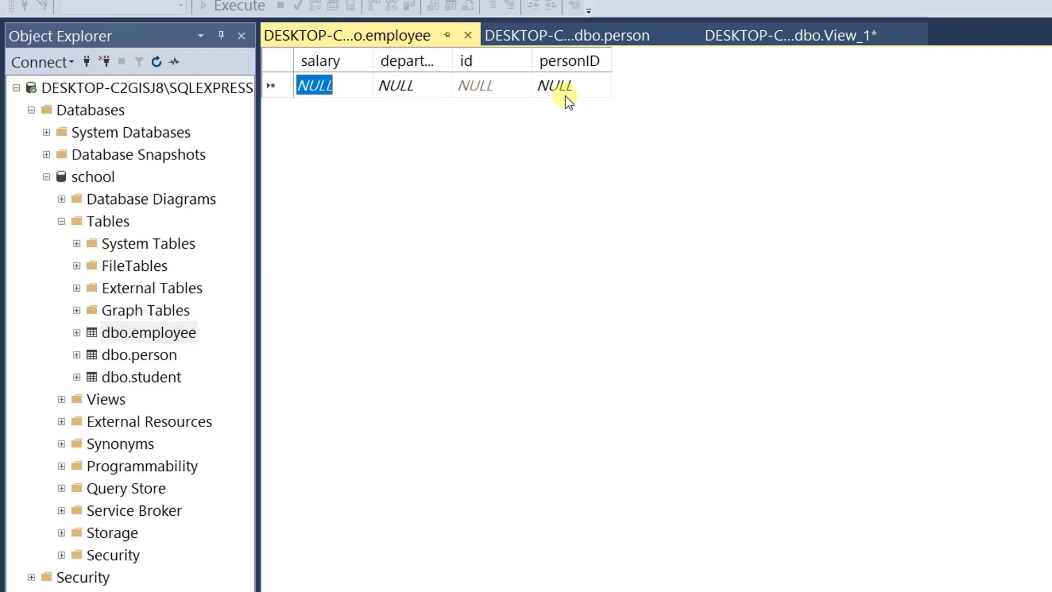
{"action": "left_click", "coordinate": [338, 84]}
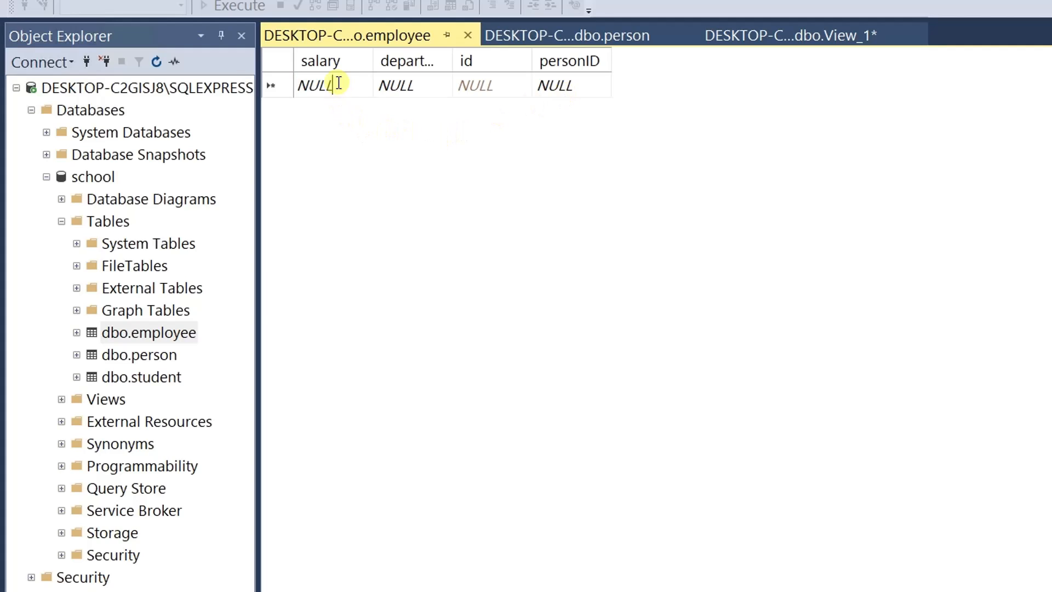
{"action": "double_click", "coordinate": [338, 84]}
{"action": "type", "text": "10000"}
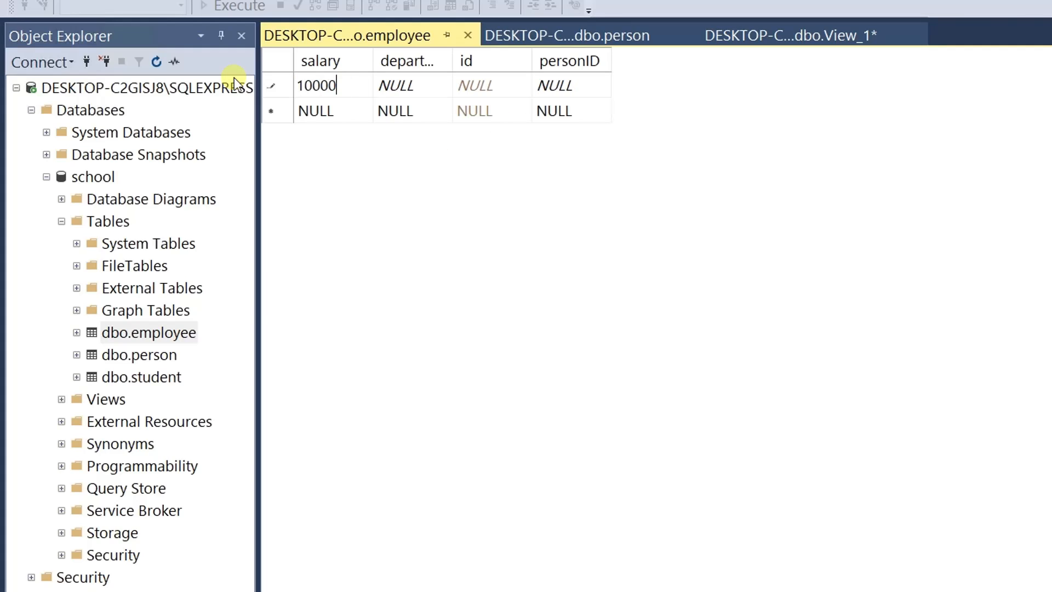
{"action": "key", "text": "Tab"}
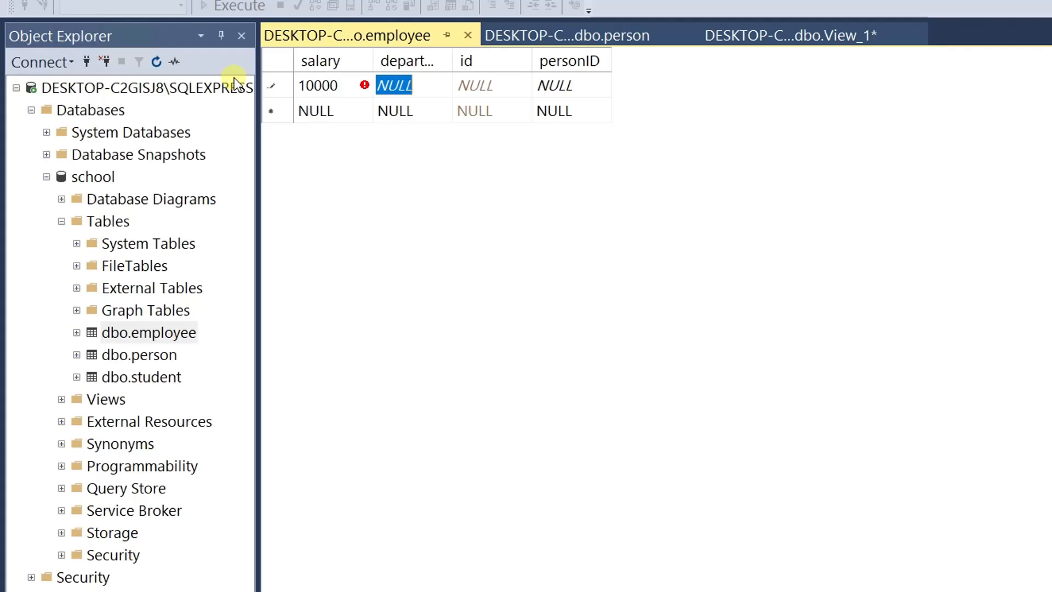
{"action": "type", "text": "Bi"}
{"action": "key", "text": "BackSpace"}
{"action": "key", "text": "BackSpace"}
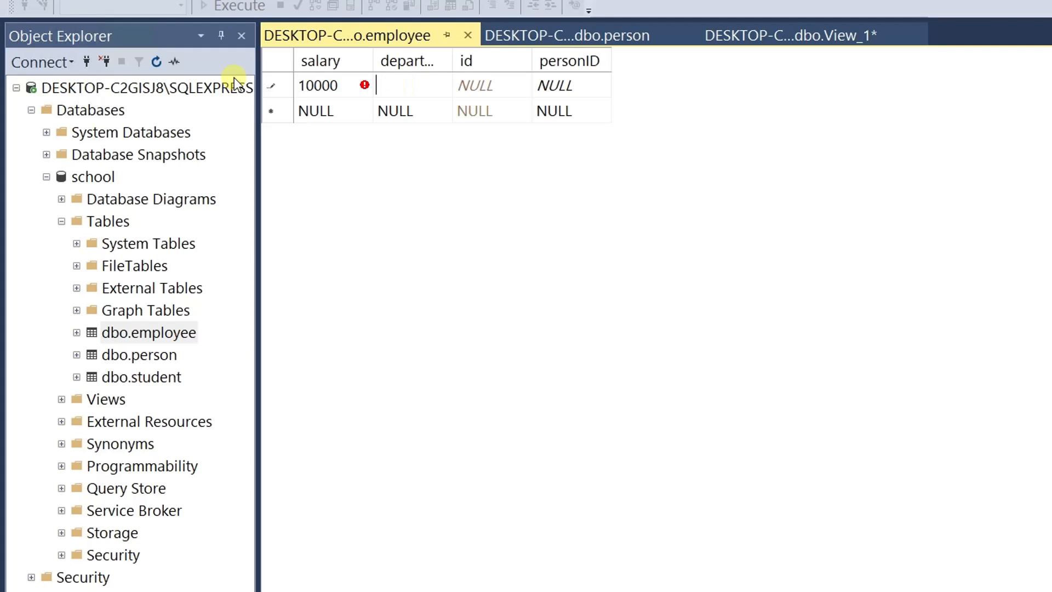
{"action": "type", "text": "Admissions"}
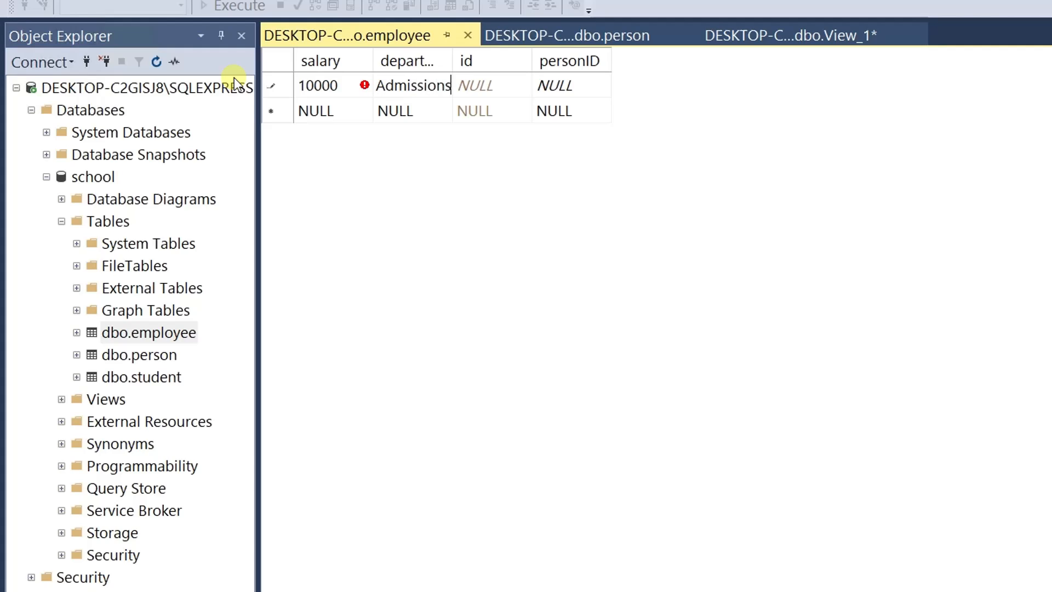
{"action": "key", "text": "Tab"}
{"action": "key", "text": "Tab"}
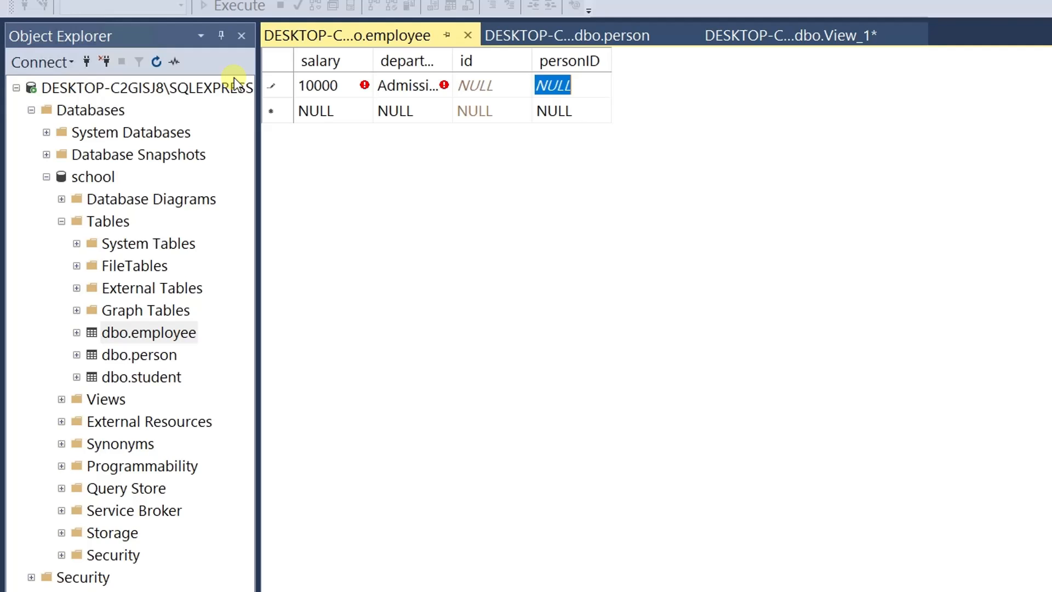
{"action": "key", "text": "Return"}
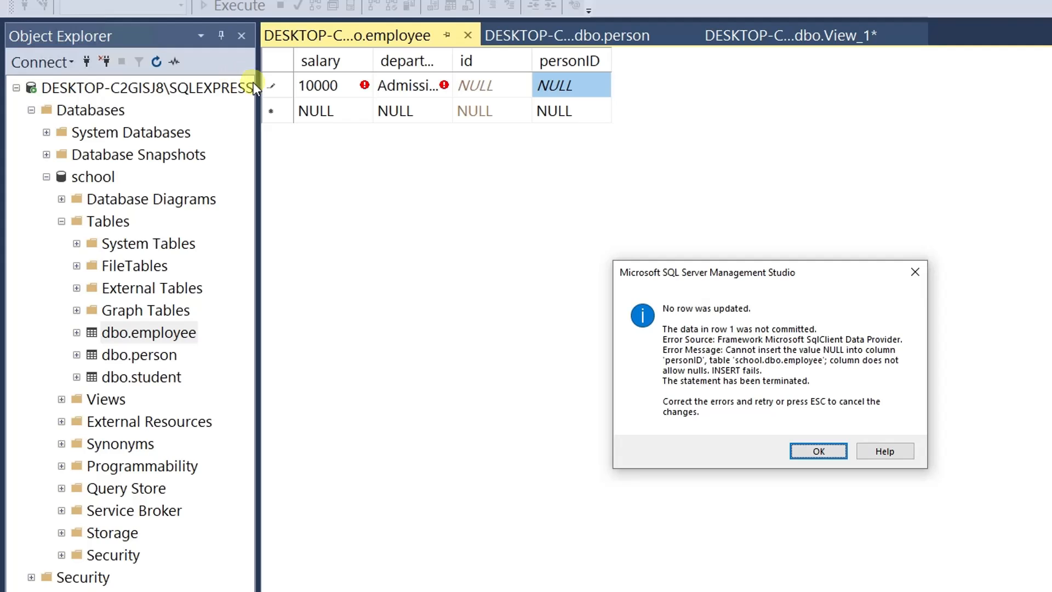
{"action": "left_click", "coordinate": [818, 451]}
- Set the first employee record's personID to 1, checking it against the ids in the person table, and save the record
{"action": "left_click", "coordinate": [581, 87]}
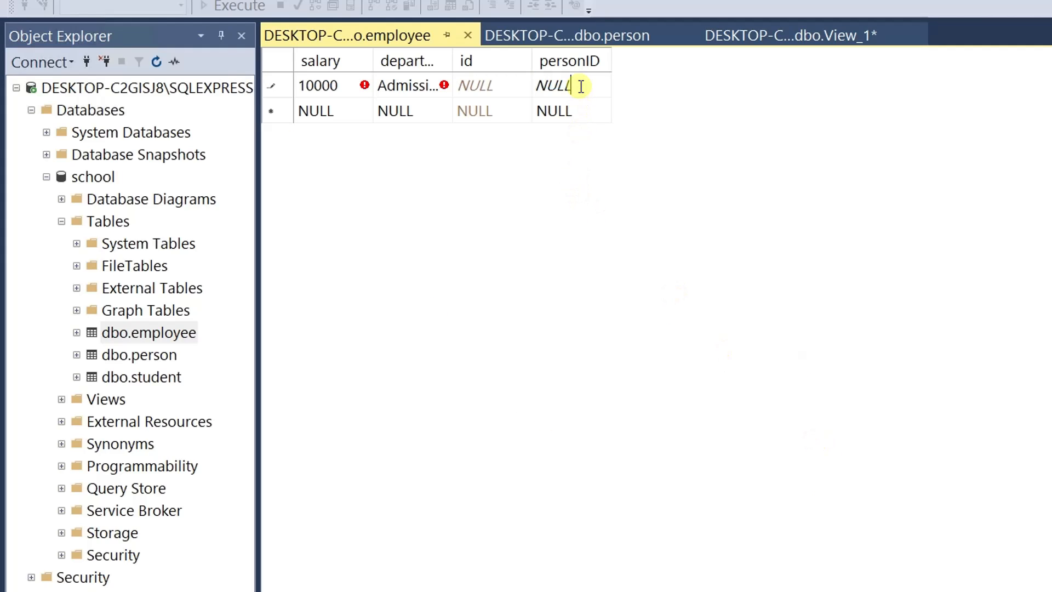
{"action": "double_click", "coordinate": [581, 86]}
{"action": "type", "text": "1"}
{"action": "left_click", "coordinate": [569, 38]}
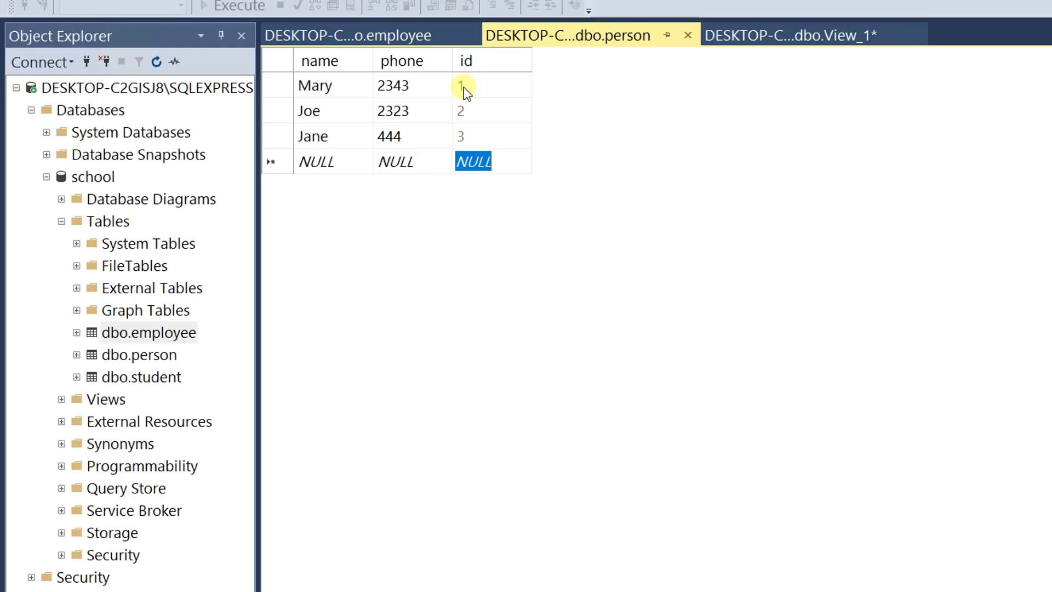
{"action": "left_click", "coordinate": [407, 38]}
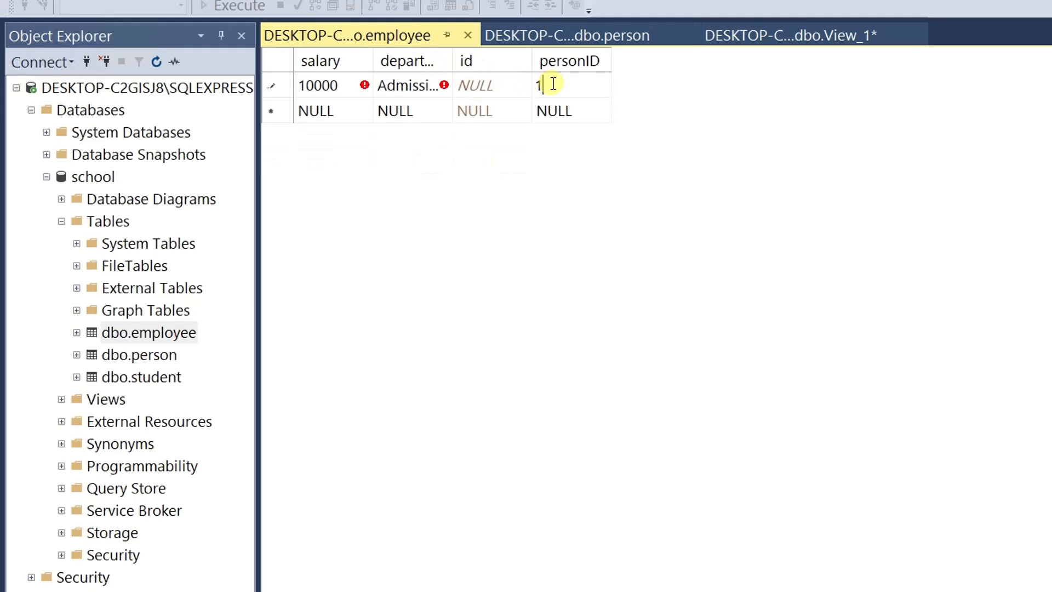
{"action": "key", "text": "Return"}
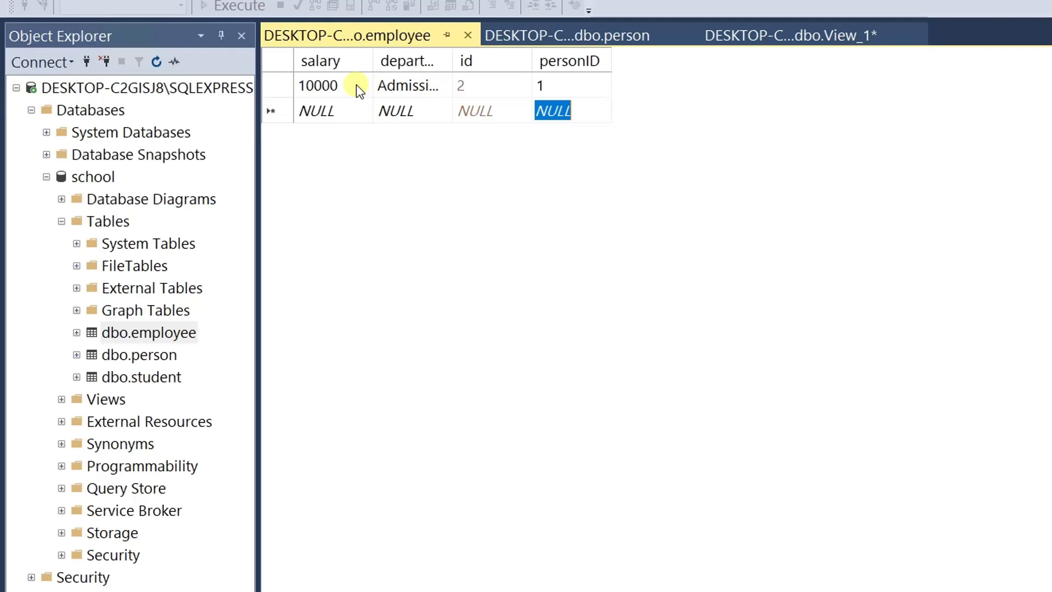
- Add a second employee record with salary 99999, department Finance and personID 2
{"action": "left_click", "coordinate": [356, 117]}
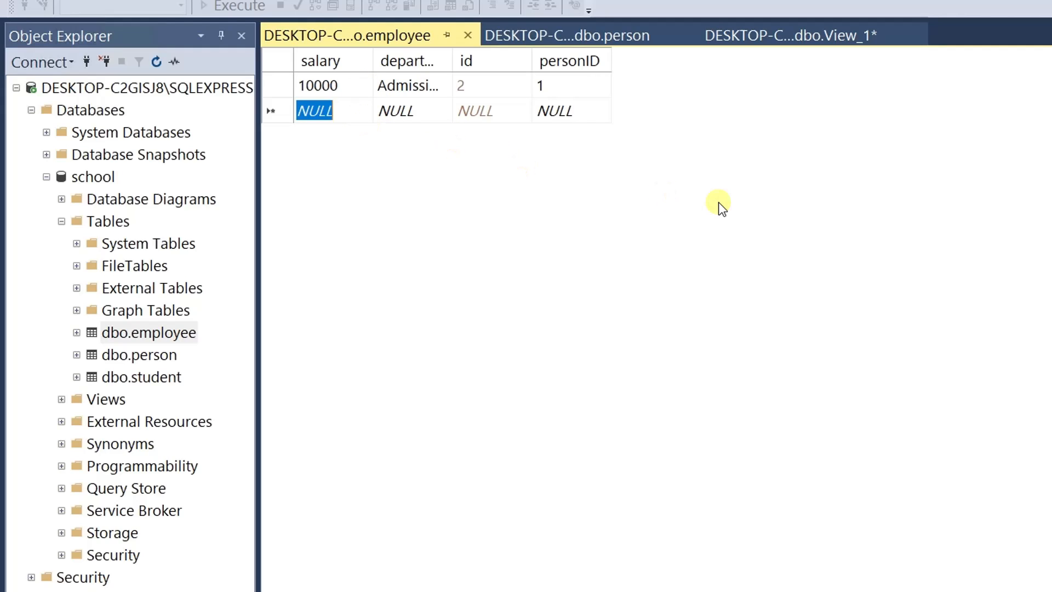
{"action": "type", "text": "99999"}
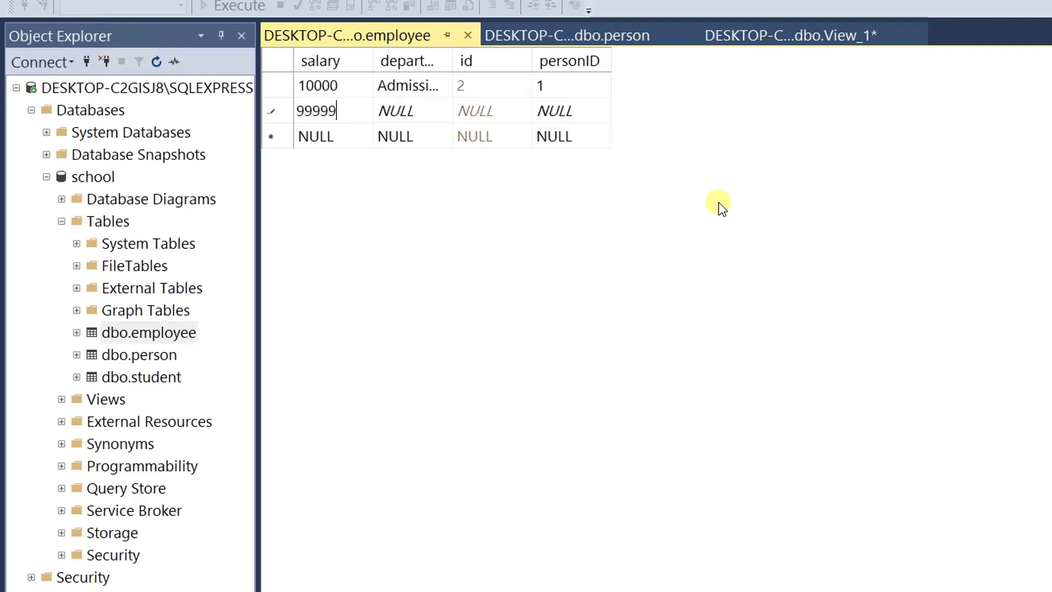
{"action": "key", "text": "Tab"}
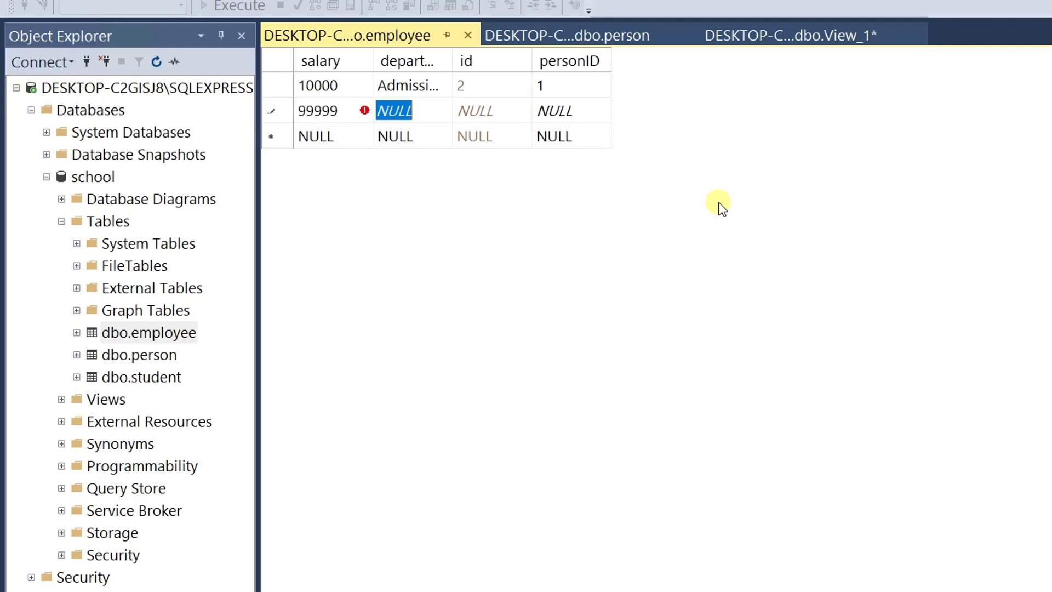
{"action": "type", "text": "Finan"}
{"action": "key", "text": "BackSpace"}
{"action": "key", "text": "BackSpace"}
{"action": "key", "text": "BackSpace"}
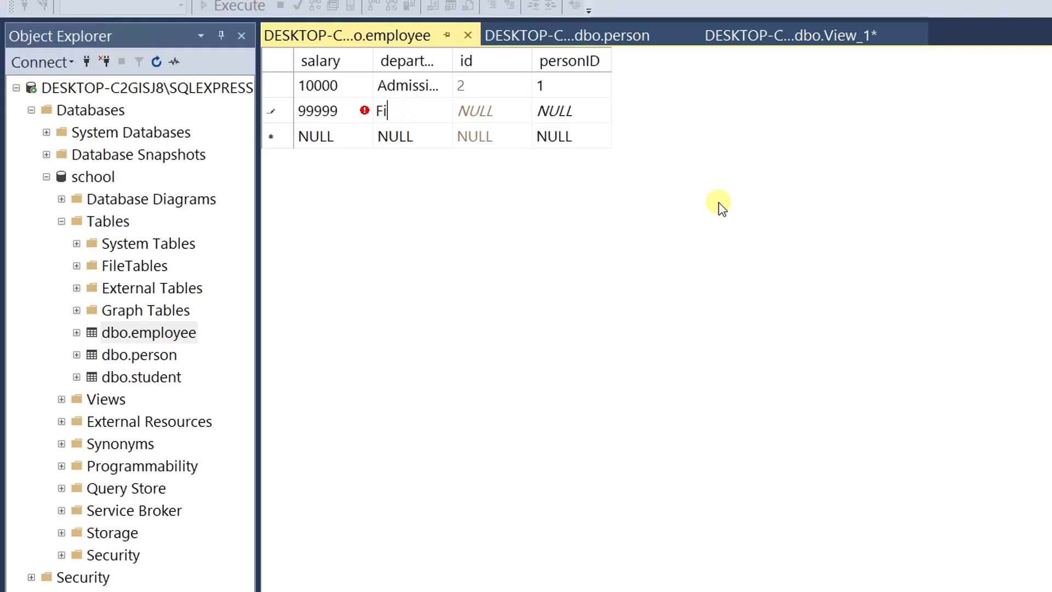
{"action": "type", "text": "nance"}
{"action": "key", "text": "Tab"}
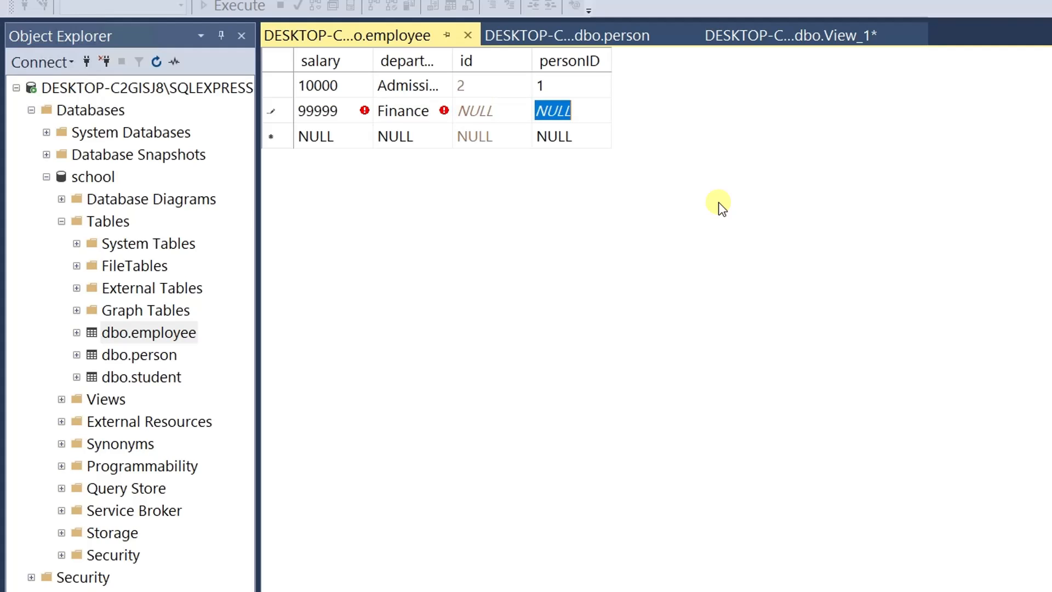
{"action": "type", "text": "2"}
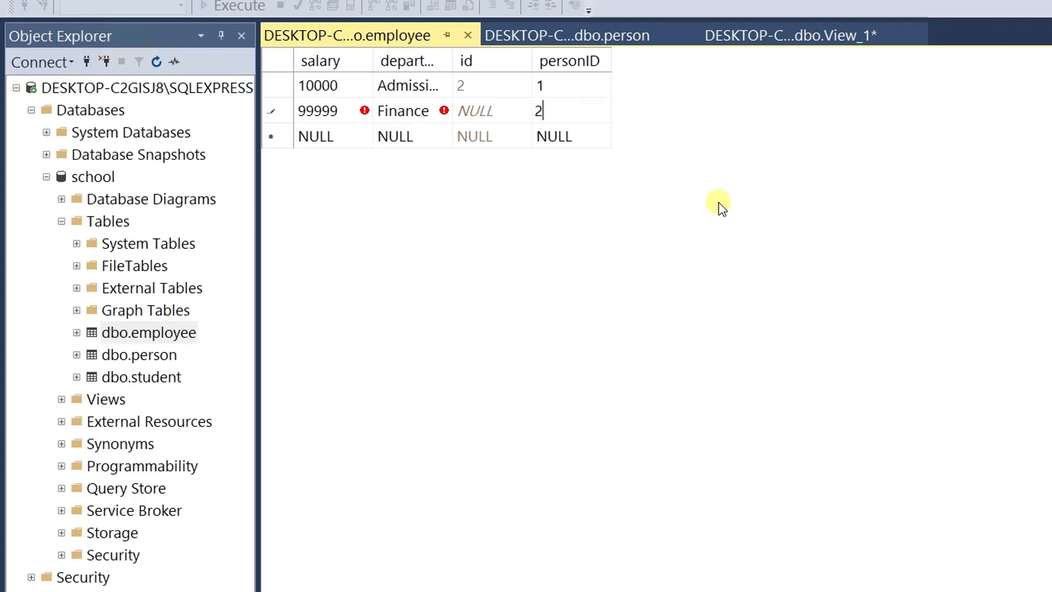
{"action": "key", "text": "Return"}
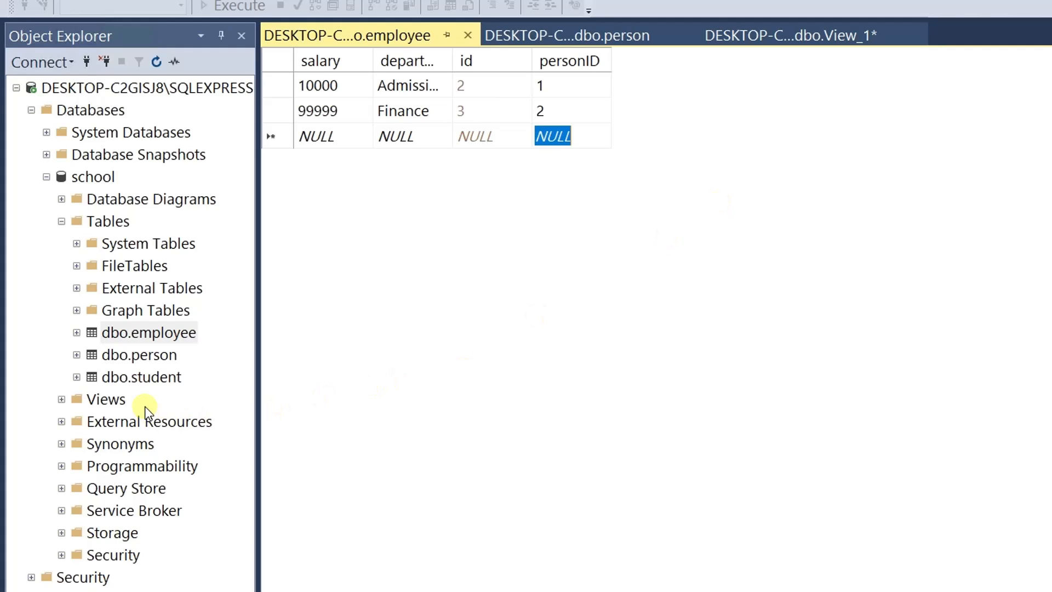
- Open the student table's top 200 rows for editing and add a record with major Bilogy, credits 30 and personID 2
{"action": "right_click", "coordinate": [148, 382]}
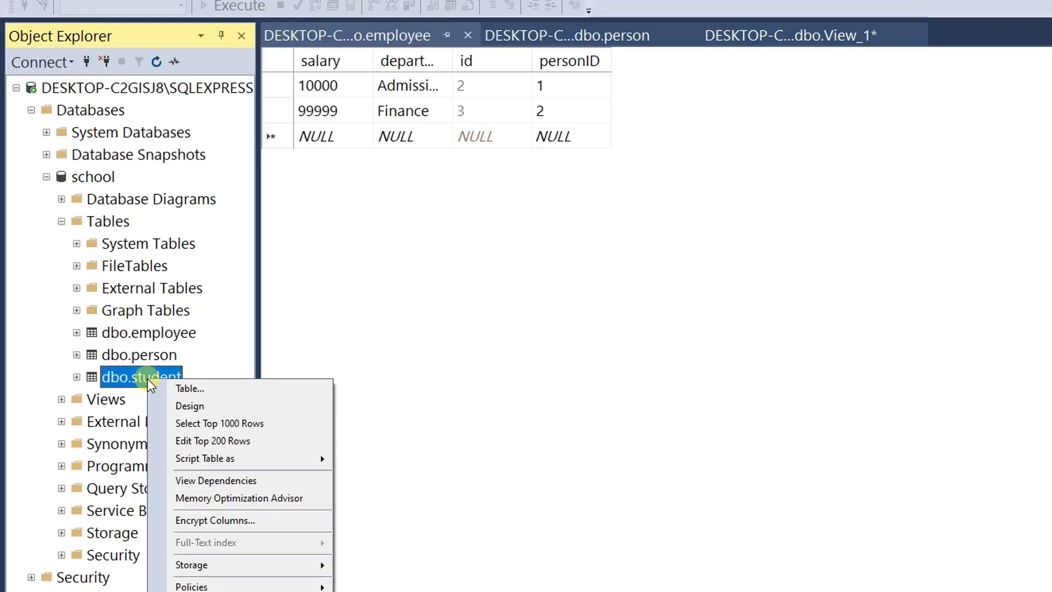
{"action": "left_click", "coordinate": [241, 441]}
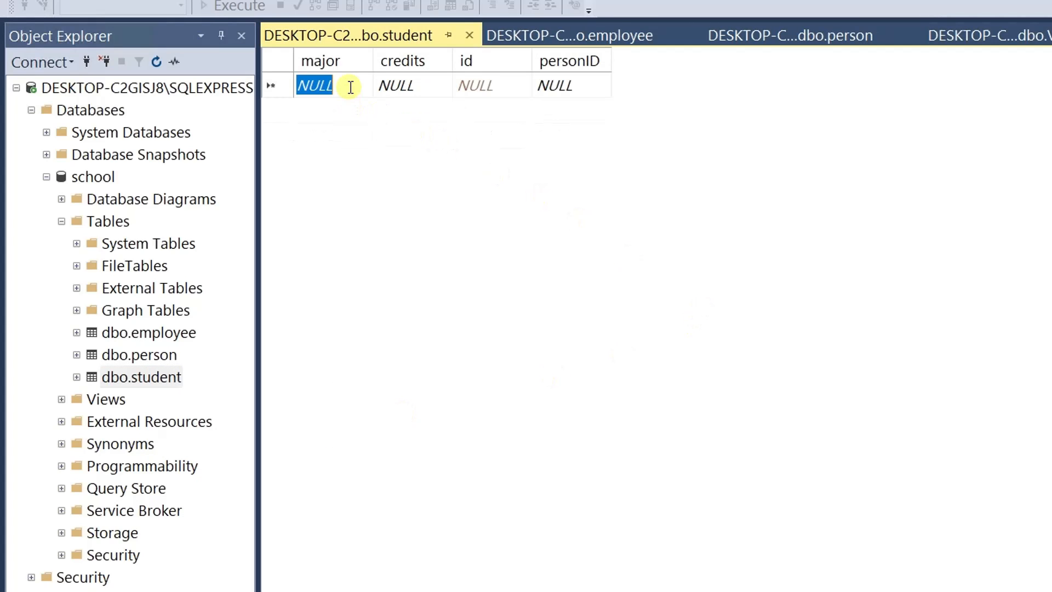
{"action": "type", "text": "B"}
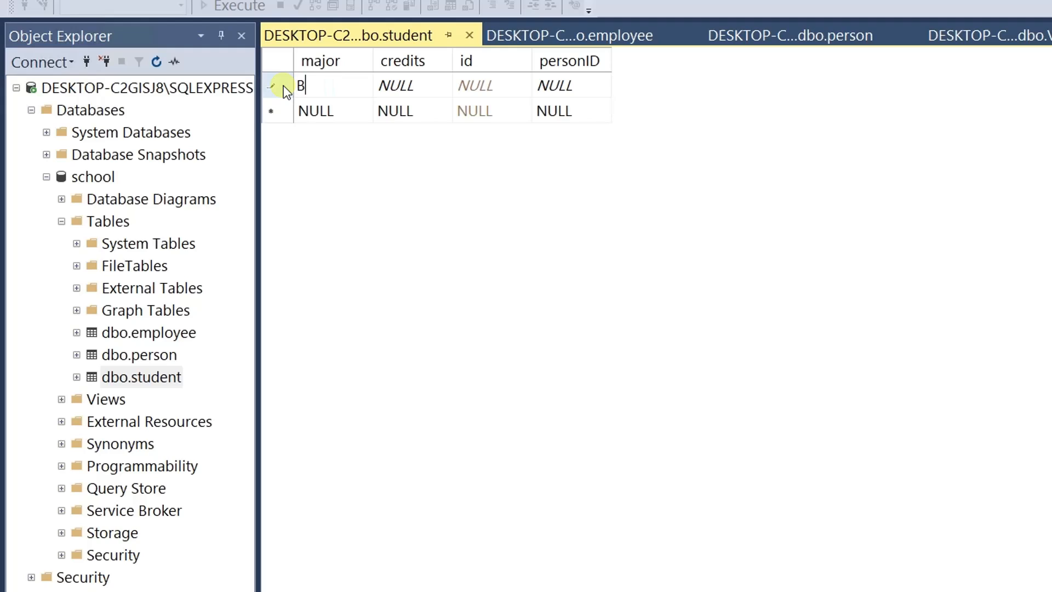
{"action": "type", "text": "ilogy"}
{"action": "key", "text": "Tab"}
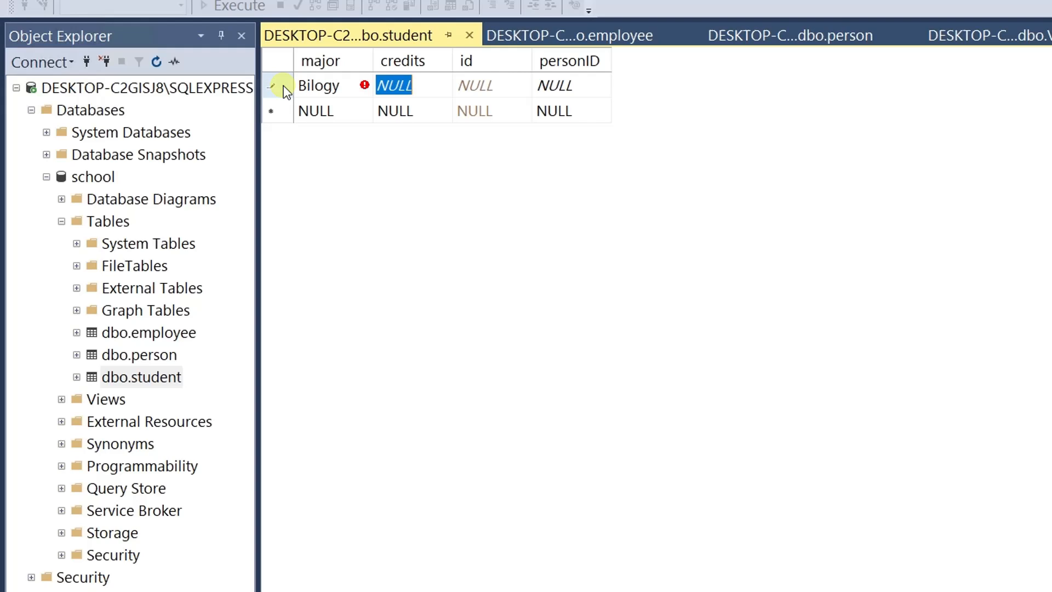
{"action": "type", "text": "30"}
{"action": "key", "text": "Tab"}
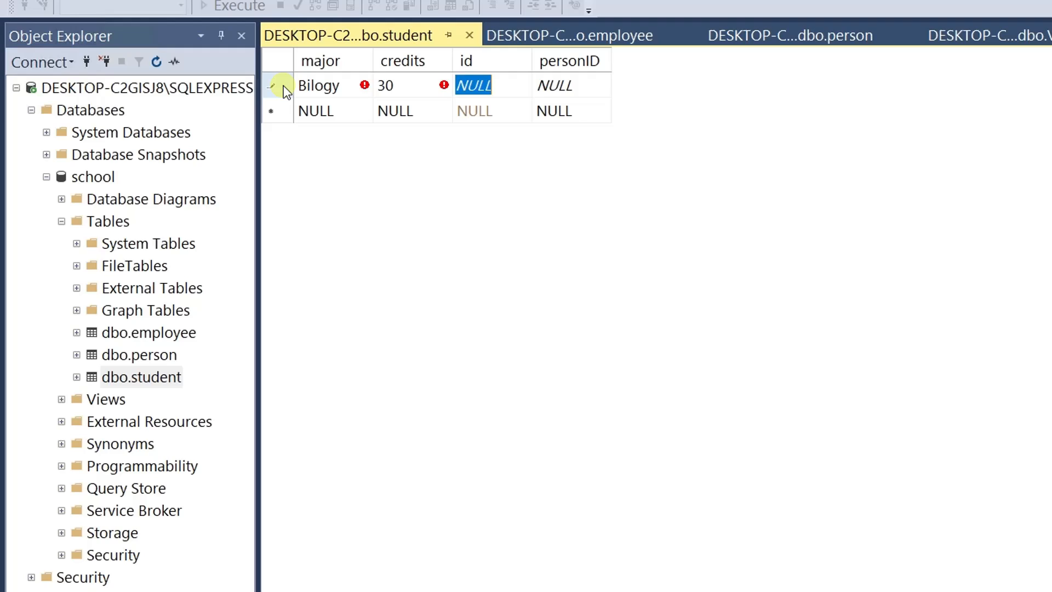
{"action": "key", "text": "Tab"}
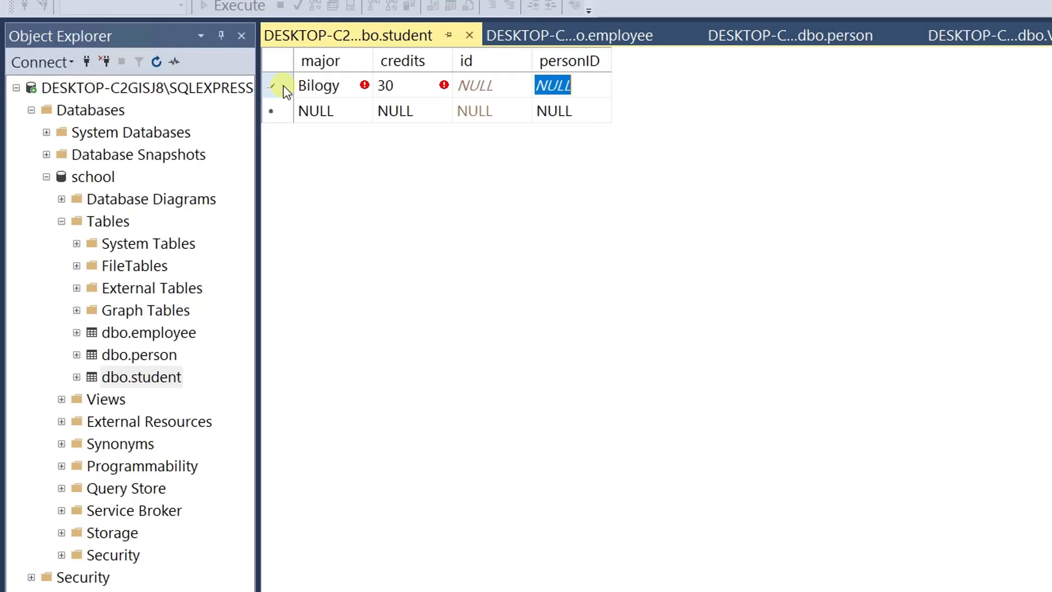
{"action": "type", "text": "2"}
{"action": "key", "text": "Return"}
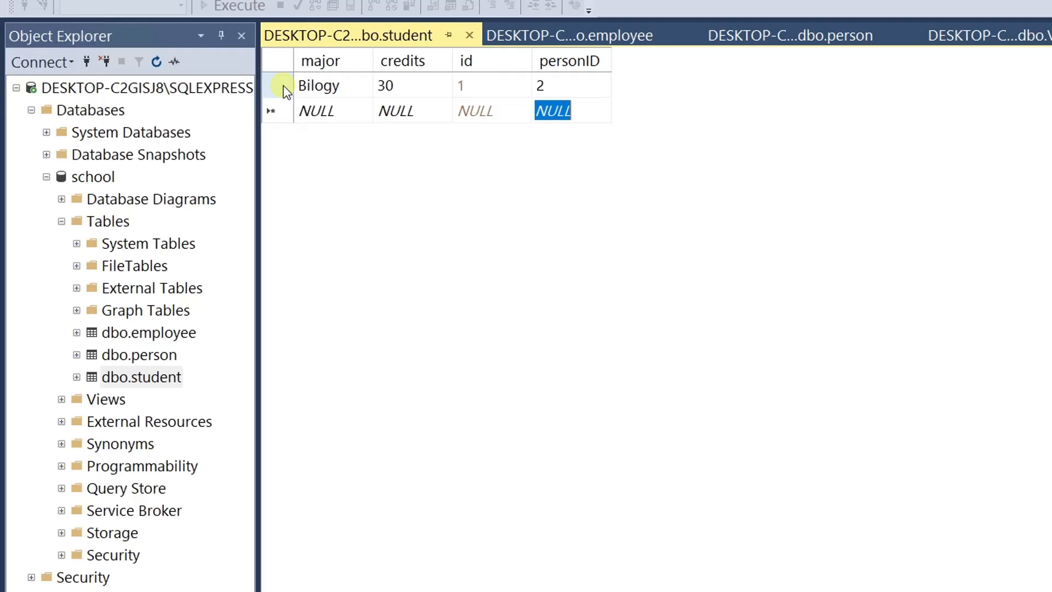
- Add a second student record with major Math, credits 45 and personID 3, and save it
{"action": "left_click", "coordinate": [332, 113]}
{"action": "type", "text": "Math"}
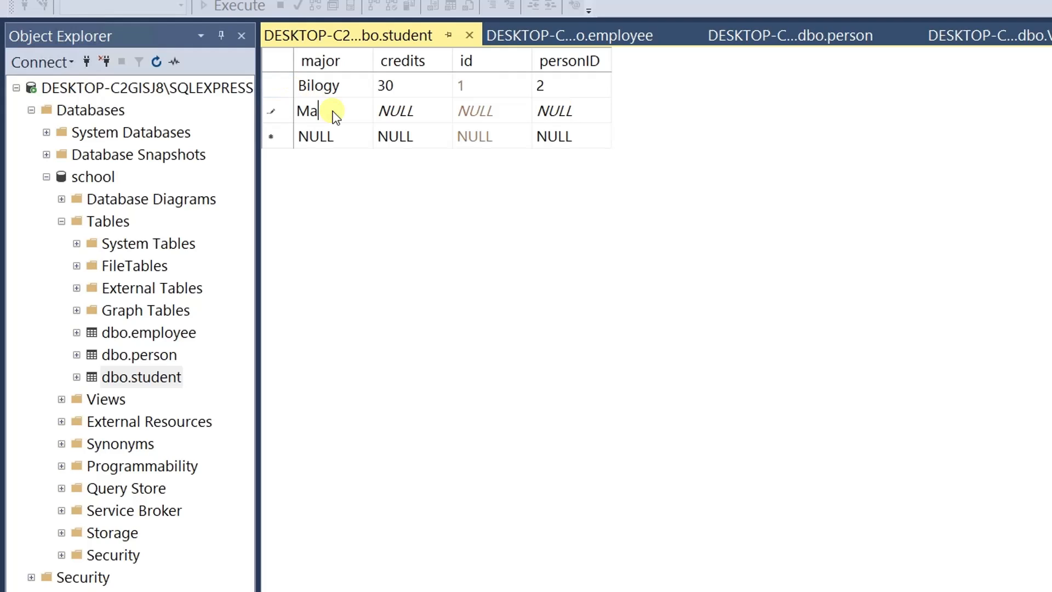
{"action": "key", "text": "Tab"}
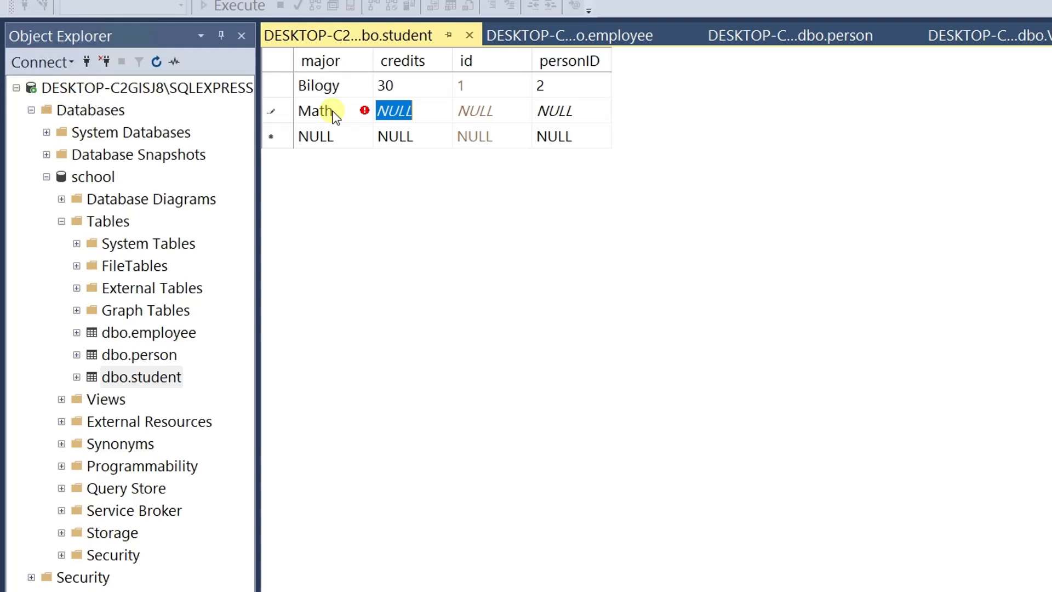
{"action": "type", "text": "45"}
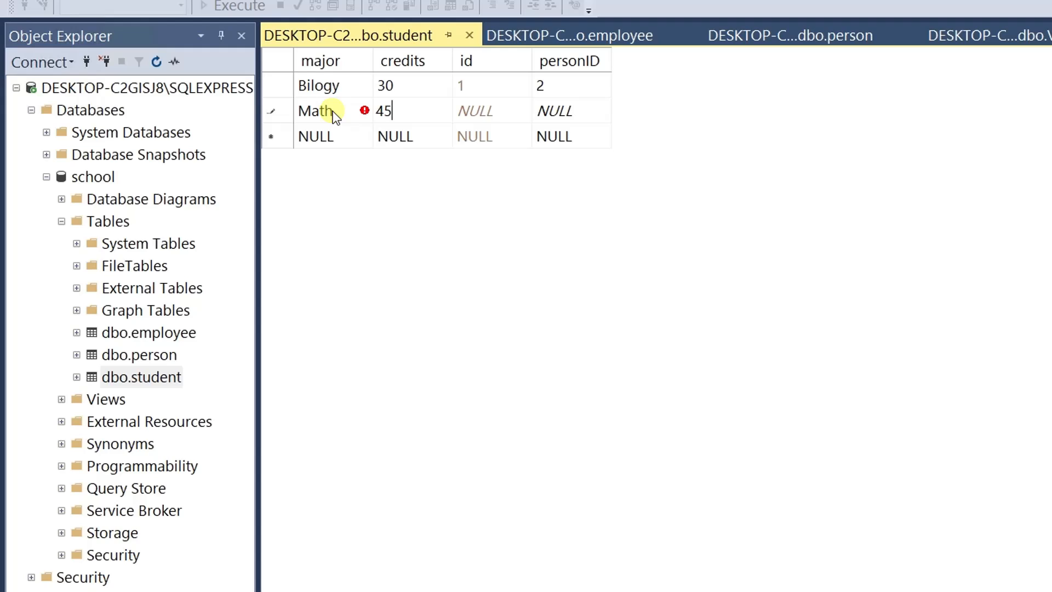
{"action": "key", "text": "Tab"}
{"action": "key", "text": "Tab"}
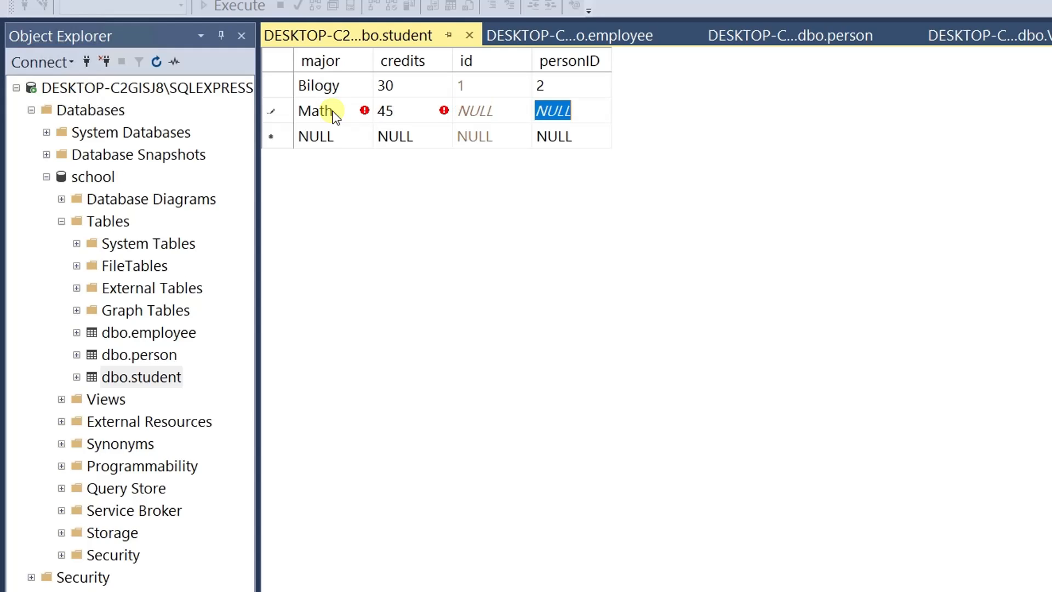
{"action": "type", "text": "3"}
{"action": "key", "text": "Return"}
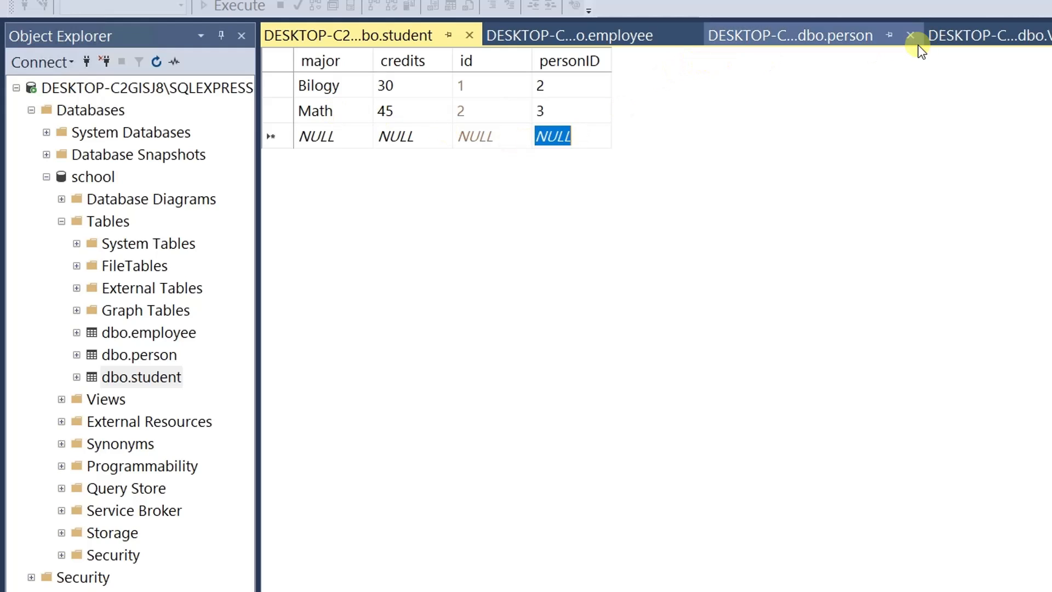
- Compare the personID values in the employee and student tables with the ids in the person table
{"action": "left_click", "coordinate": [817, 42]}
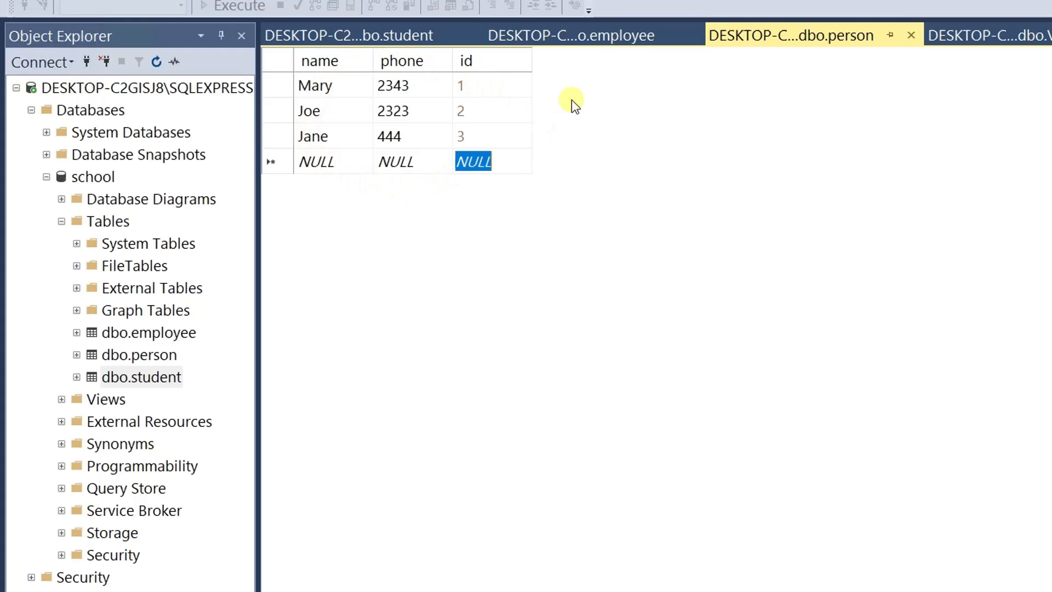
{"action": "left_click", "coordinate": [596, 42]}
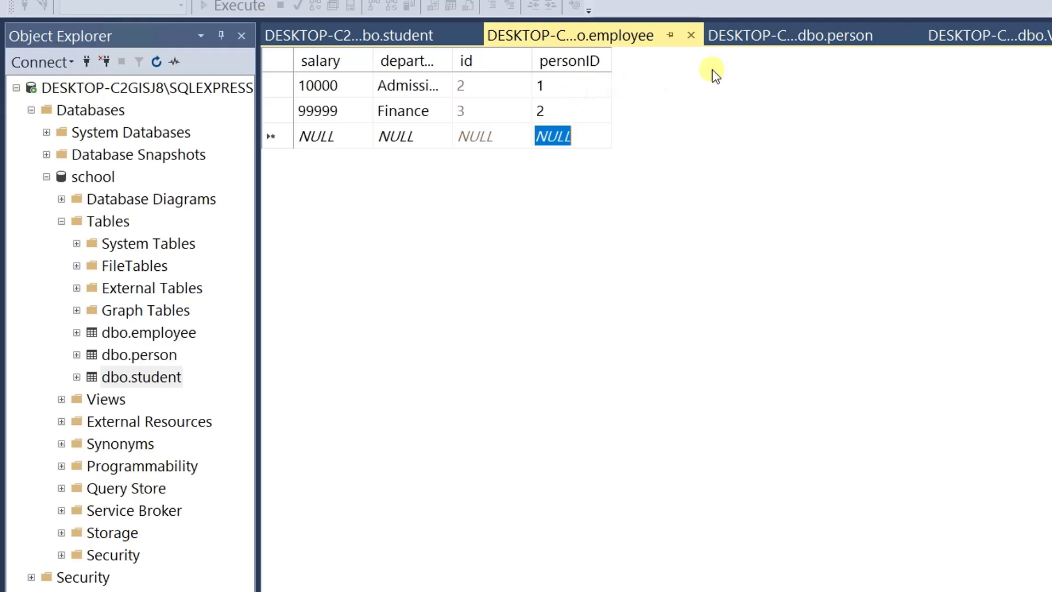
{"action": "left_click", "coordinate": [807, 37]}
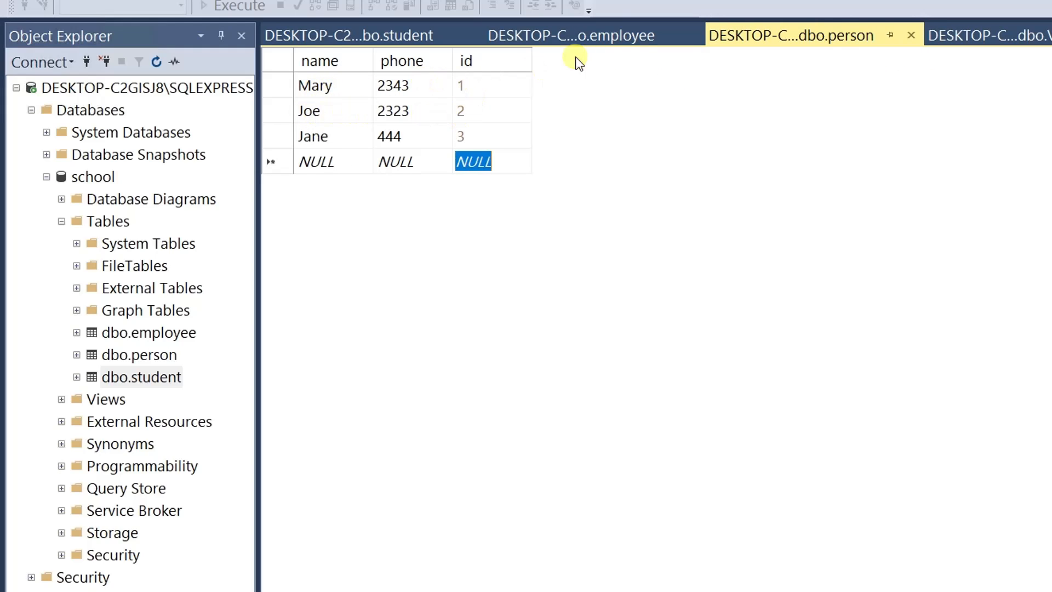
{"action": "left_click", "coordinate": [618, 35]}
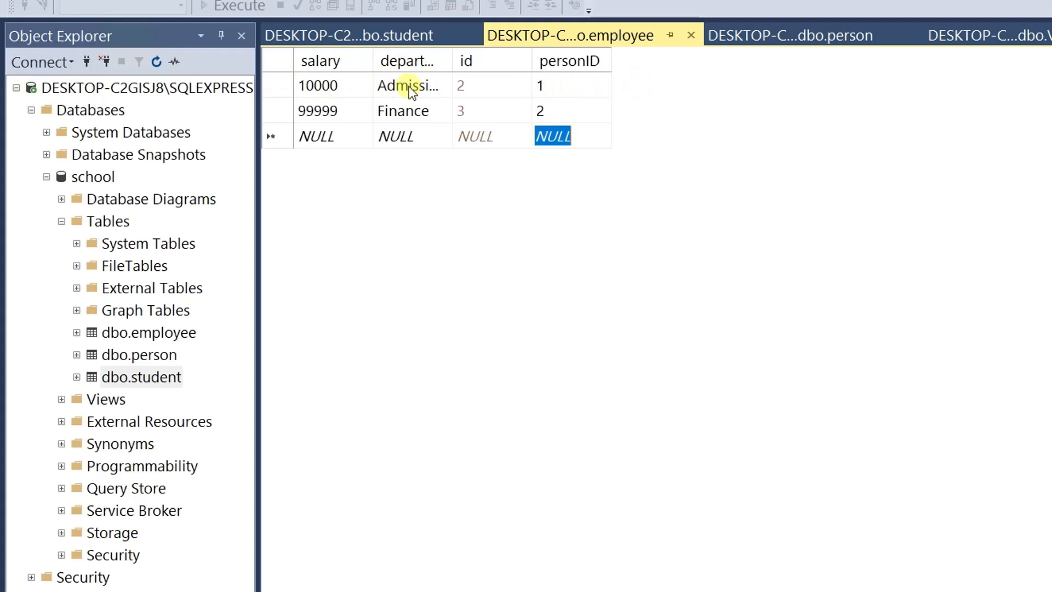
{"action": "left_click", "coordinate": [407, 35]}
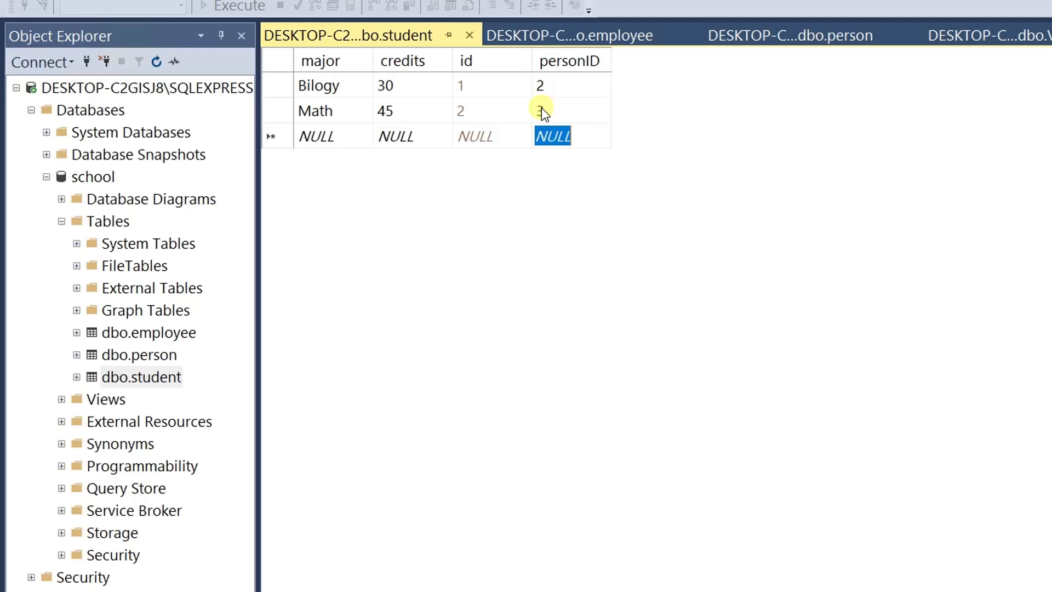
{"action": "left_click", "coordinate": [779, 34]}
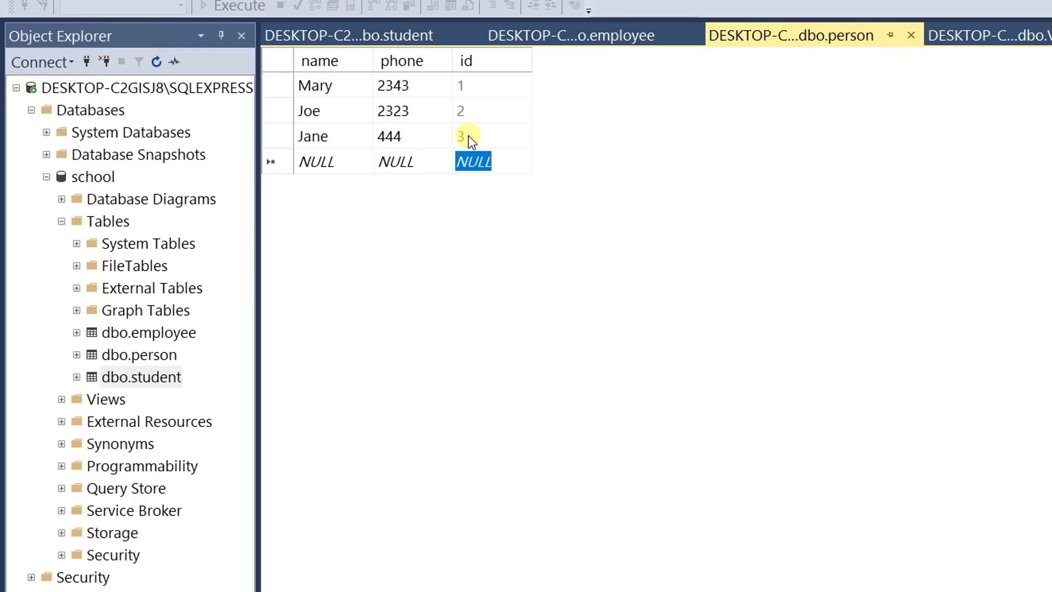
- Script the person table as a SELECT statement into a new query editor window
{"action": "left_click", "coordinate": [167, 377]}
{"action": "right_click", "coordinate": [167, 377]}
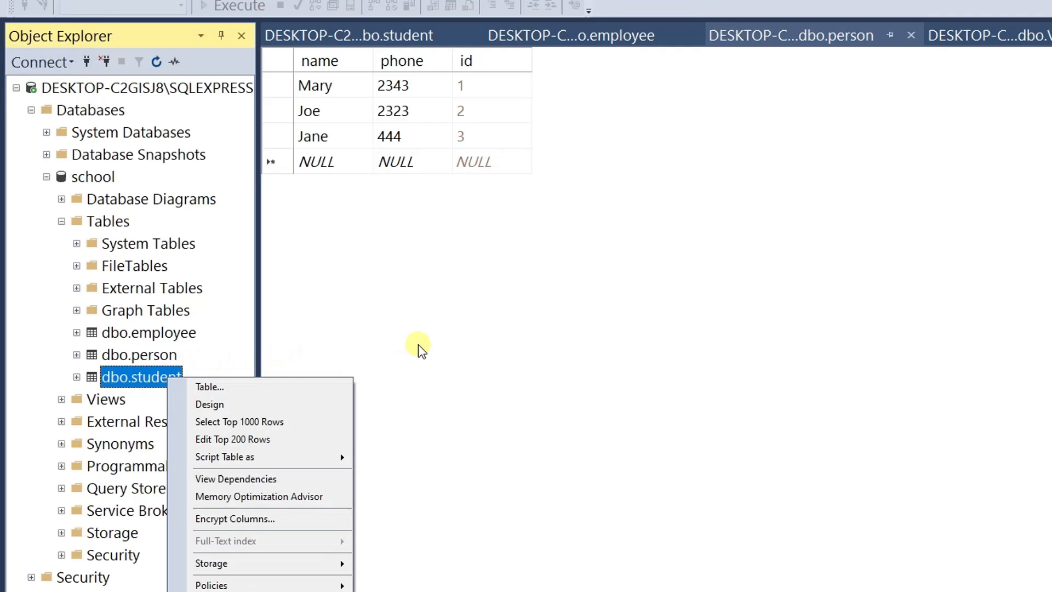
{"action": "left_click", "coordinate": [300, 353]}
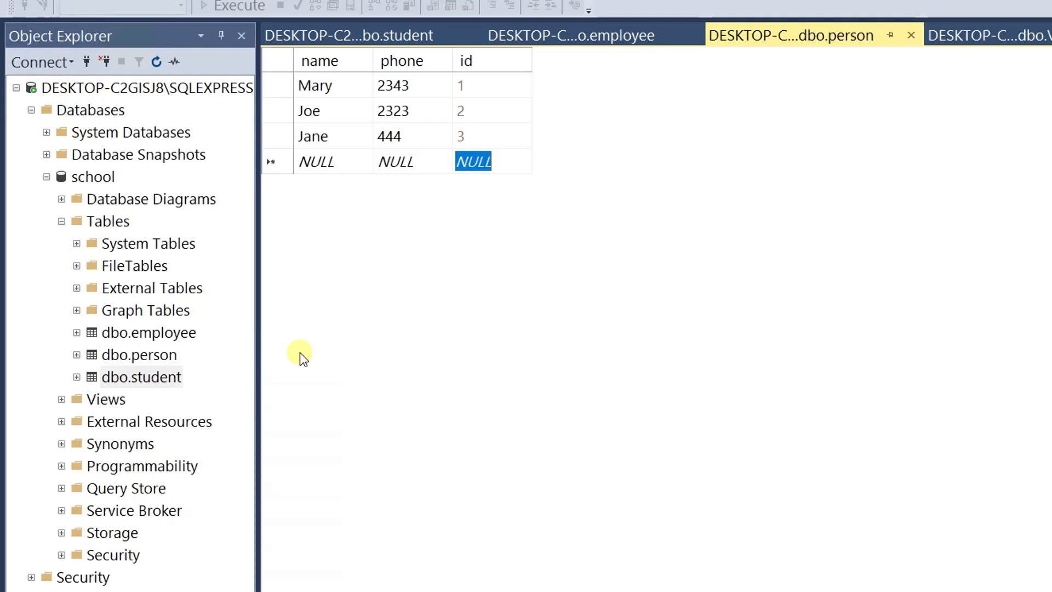
{"action": "right_click", "coordinate": [166, 355]}
{"action": "left_click", "coordinate": [362, 369]}
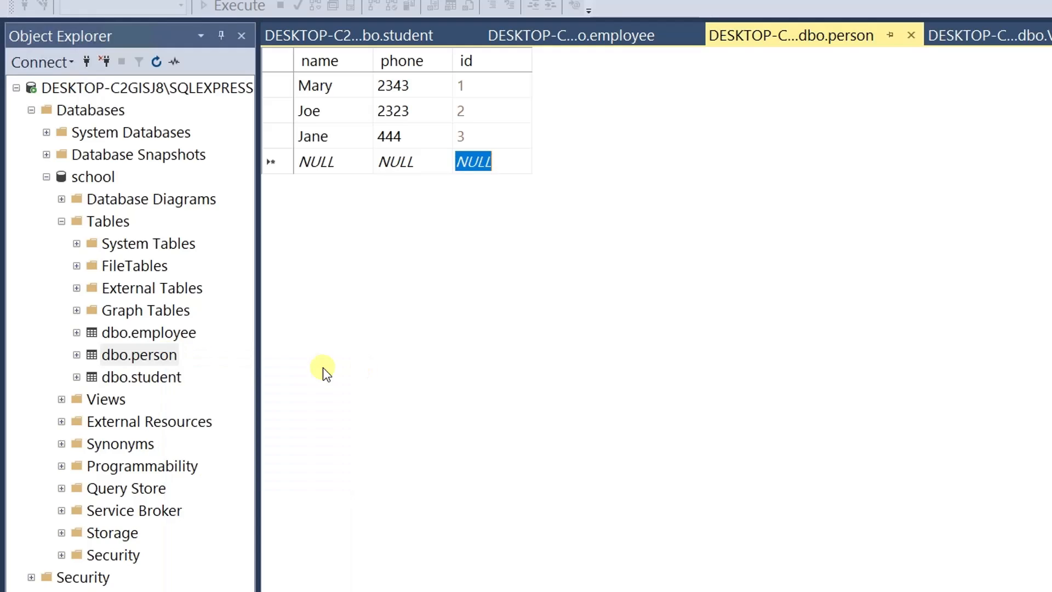
{"action": "right_click", "coordinate": [155, 360]}
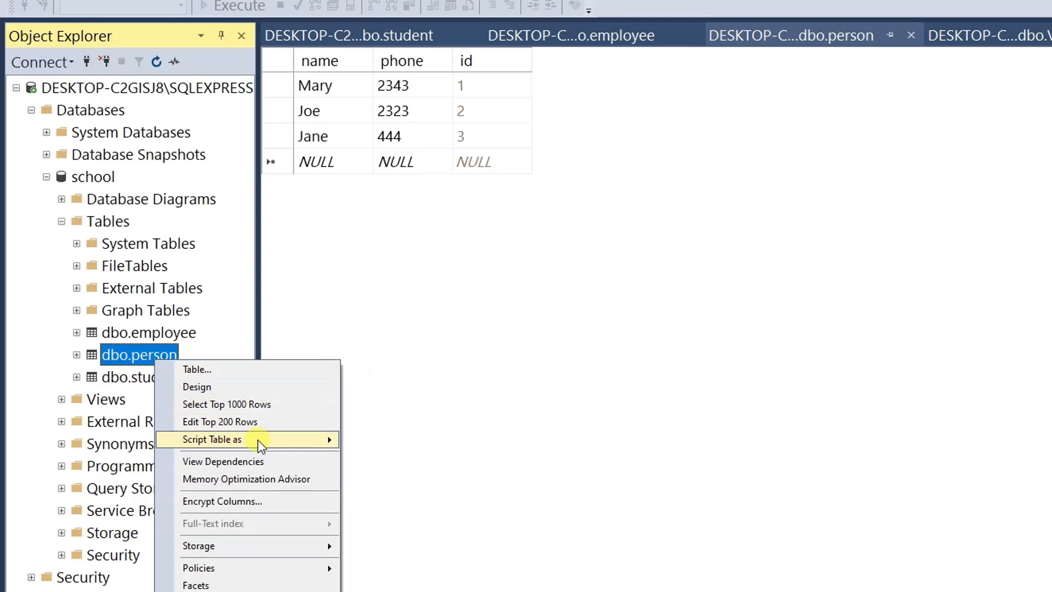
{"action": "mouse_move", "coordinate": [259, 442]}
{"action": "mouse_move", "coordinate": [430, 534]}
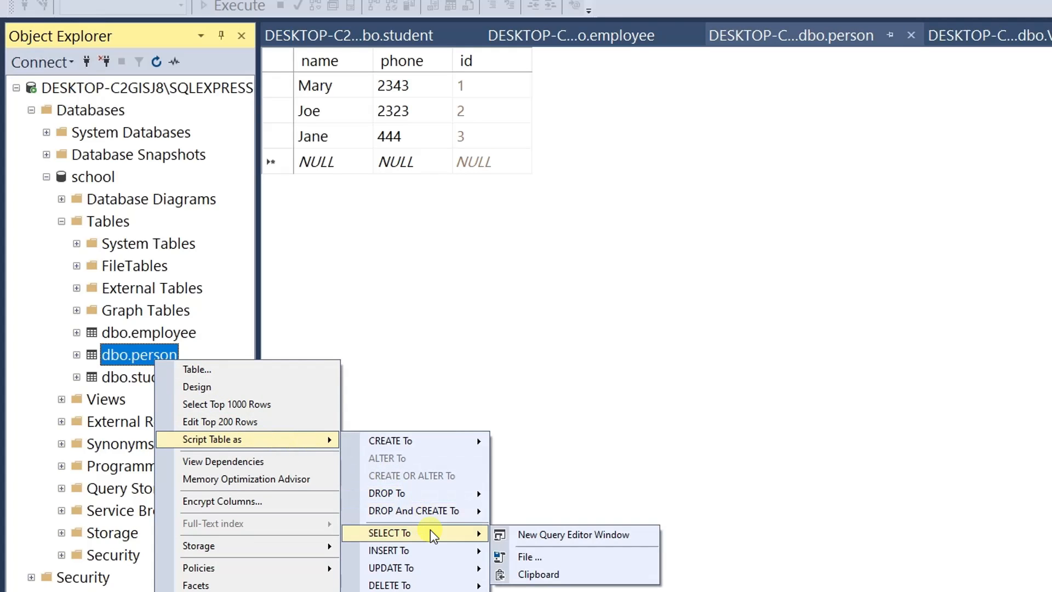
{"action": "left_click", "coordinate": [534, 536]}
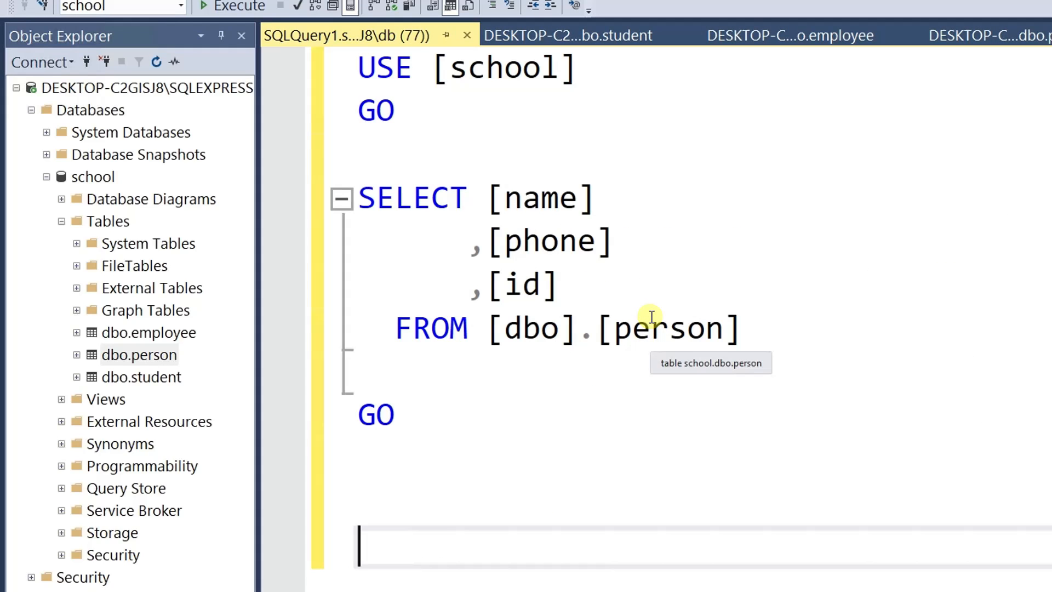
- Run the generated SELECT query on the person table
{"action": "left_click_drag", "start_coordinate": [446, 422], "coordinate": [291, 402]}
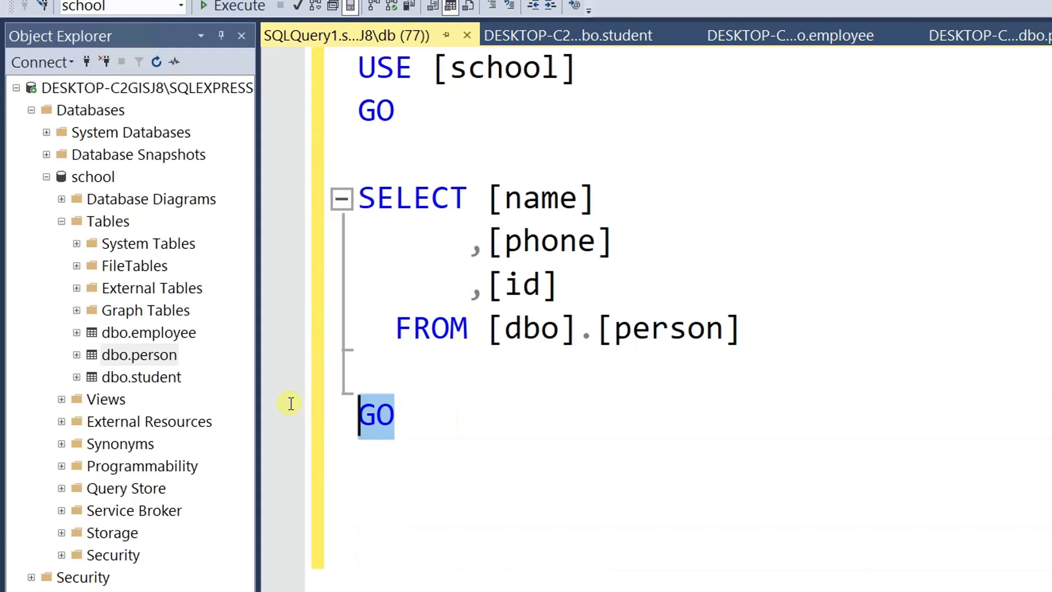
{"action": "left_click", "coordinate": [436, 405]}
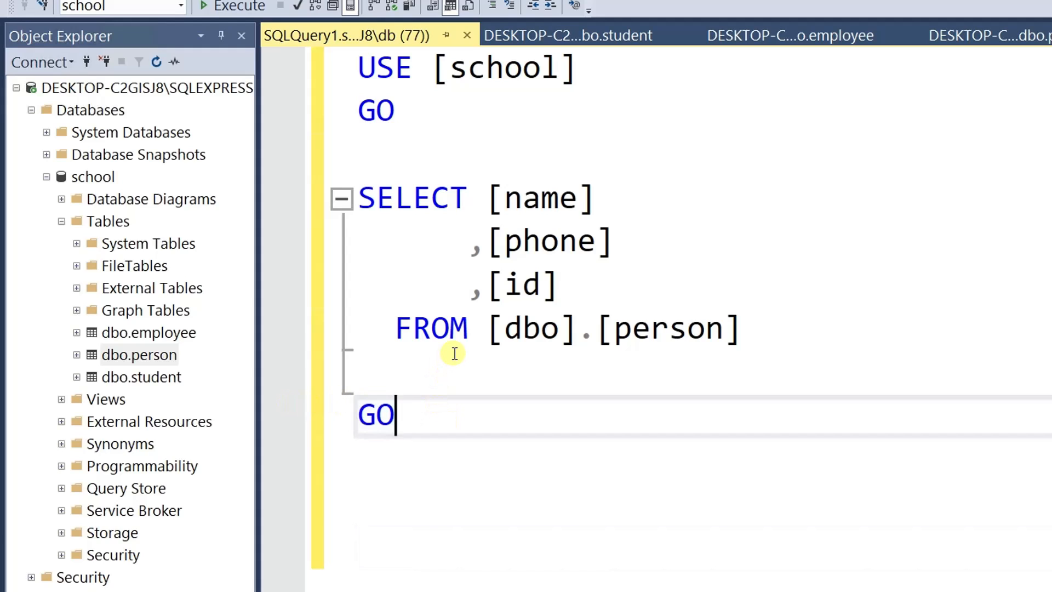
{"action": "key", "text": "F5"}
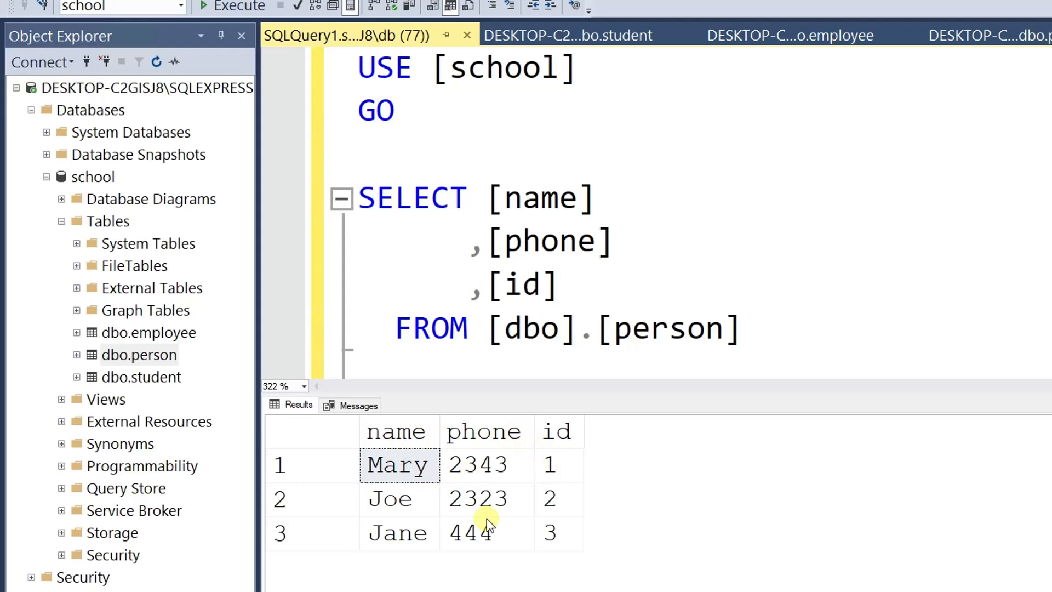
- Replace the column list in the person query with * and join the FROM clause onto the same line
{"action": "left_click_drag", "start_coordinate": [623, 288], "coordinate": [500, 197]}
{"action": "type", "text": "*"}
{"action": "key", "text": "Delete"}
{"action": "key", "text": "Delete"}
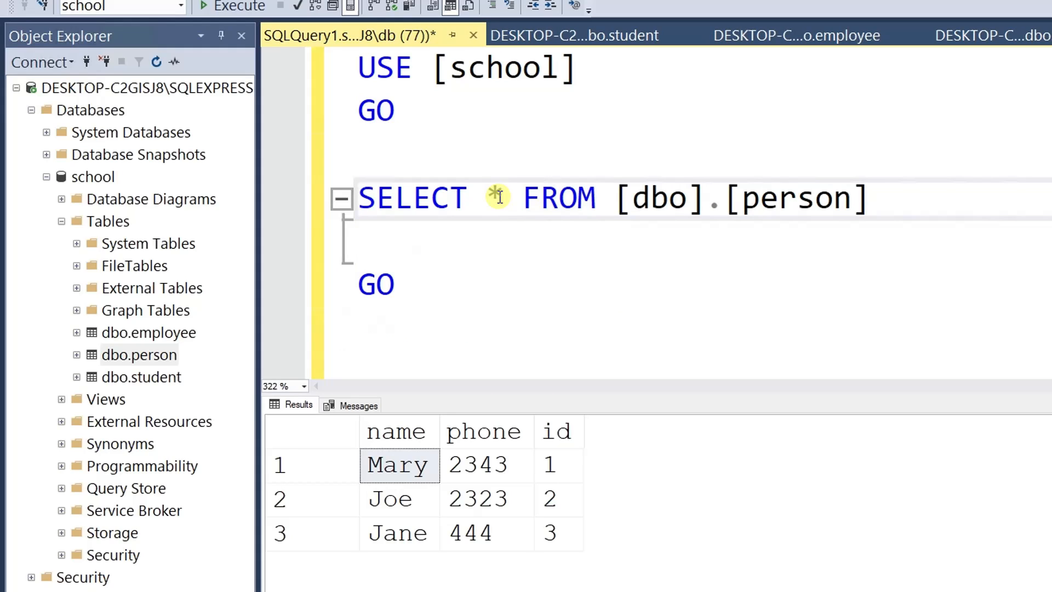
- Strip the dbo schema prefix and the square brackets from the table name so the query reads SELECT * FROM person
{"action": "key", "text": "Right"}
{"action": "key", "text": "Right"}
{"action": "key", "text": "Right"}
{"action": "key", "text": "Right"}
{"action": "key", "text": "Right"}
{"action": "key", "text": "Right"}
{"action": "key", "text": "Right"}
{"action": "key", "text": "Right"}
{"action": "key", "text": "Right"}
{"action": "key", "text": "Right"}
{"action": "key", "text": "Left"}
{"action": "key", "text": "Left"}
{"action": "key", "text": "Left"}
{"action": "key", "text": "Left"}
{"action": "key", "text": "Delete"}
{"action": "key", "text": "Delete"}
{"action": "key", "text": "Delete"}
{"action": "key", "text": "Delete"}
{"action": "key", "text": "Delete"}
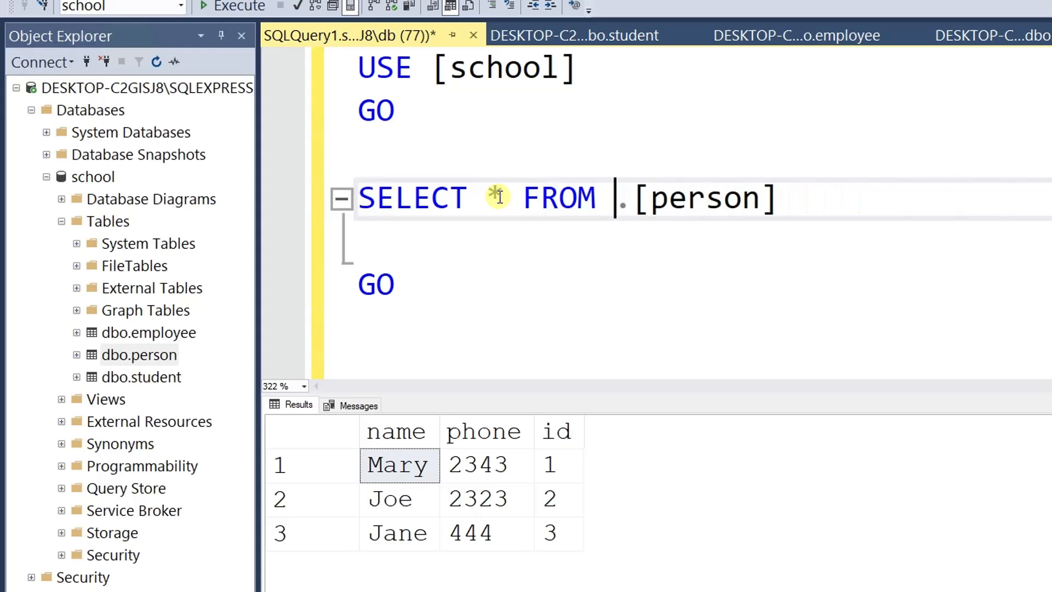
{"action": "key", "text": "Delete"}
{"action": "key", "text": "Delete"}
{"action": "key", "text": "End"}
{"action": "key", "text": "BackSpace"}
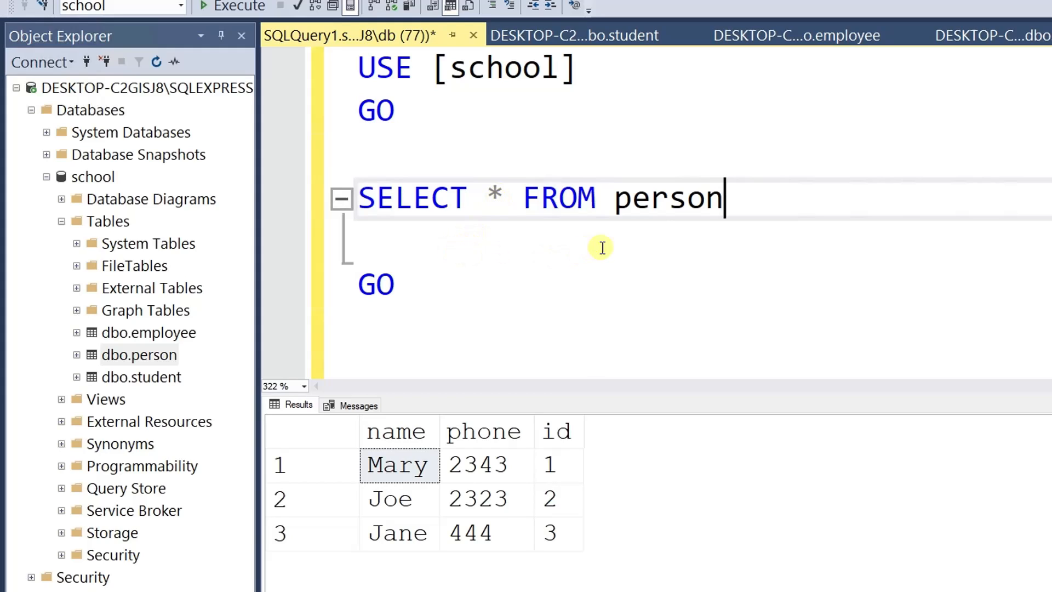
- Try enclosing the table name person in square brackets and take them out again
{"action": "double_click", "coordinate": [662, 208]}
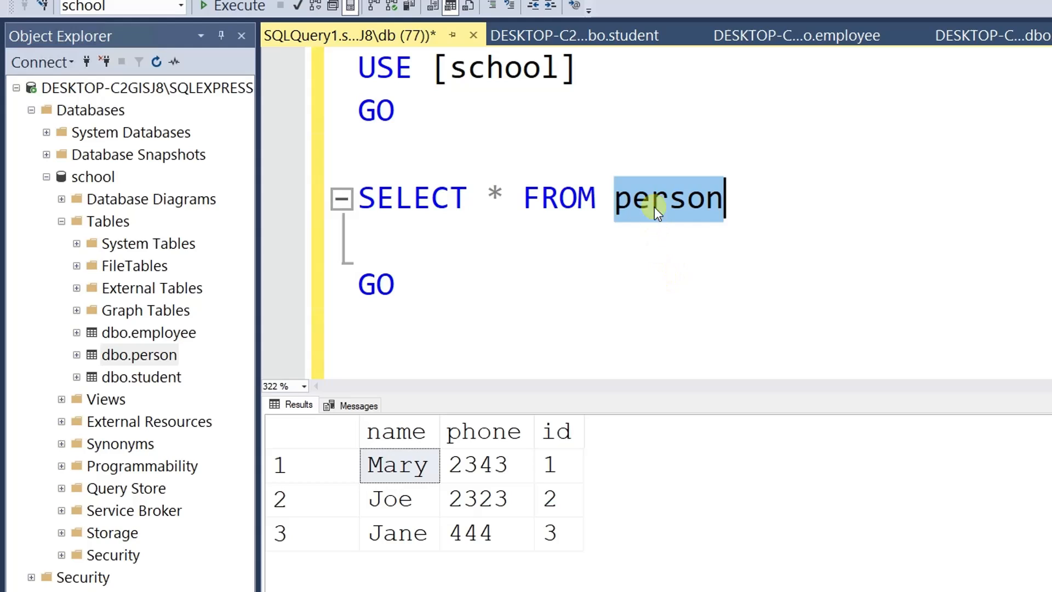
{"action": "mouse_move", "coordinate": [683, 217]}
{"action": "left_click", "coordinate": [604, 198]}
{"action": "type", "text": "["}
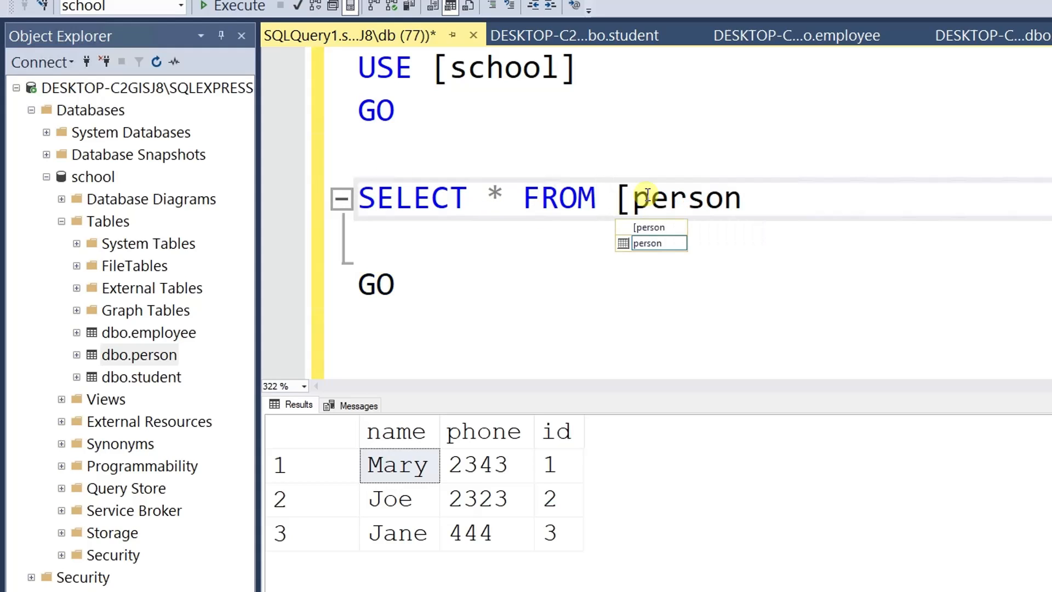
{"action": "key", "text": "End"}
{"action": "type", "text": "]"}
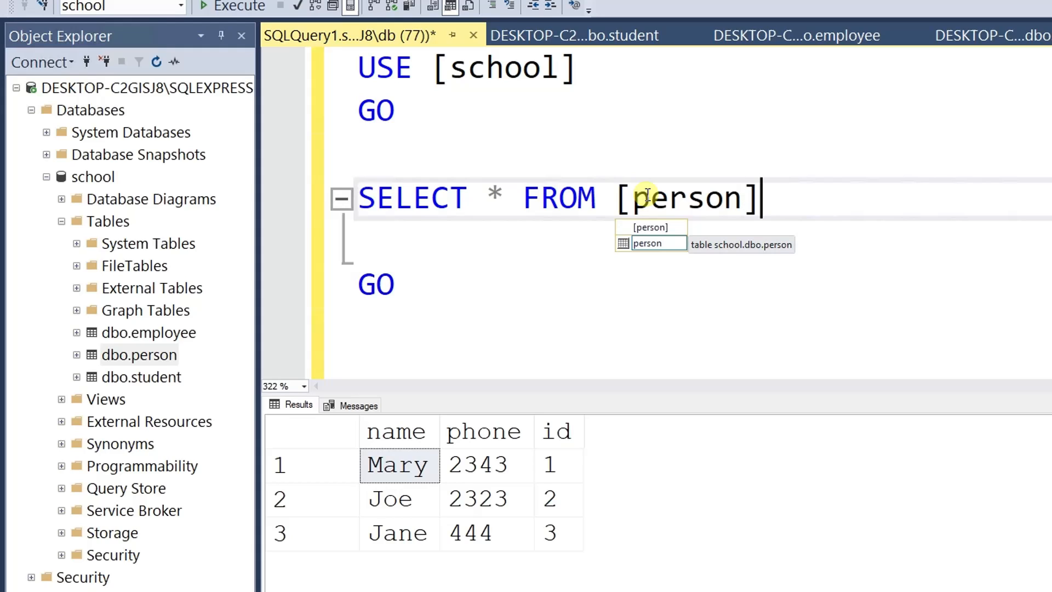
{"action": "key", "text": "BackSpace"}
{"action": "key", "text": "Left"}
{"action": "key", "text": "Left"}
{"action": "key", "text": "Left"}
{"action": "key", "text": "Left"}
{"action": "key", "text": "Left"}
{"action": "key", "text": "Left"}
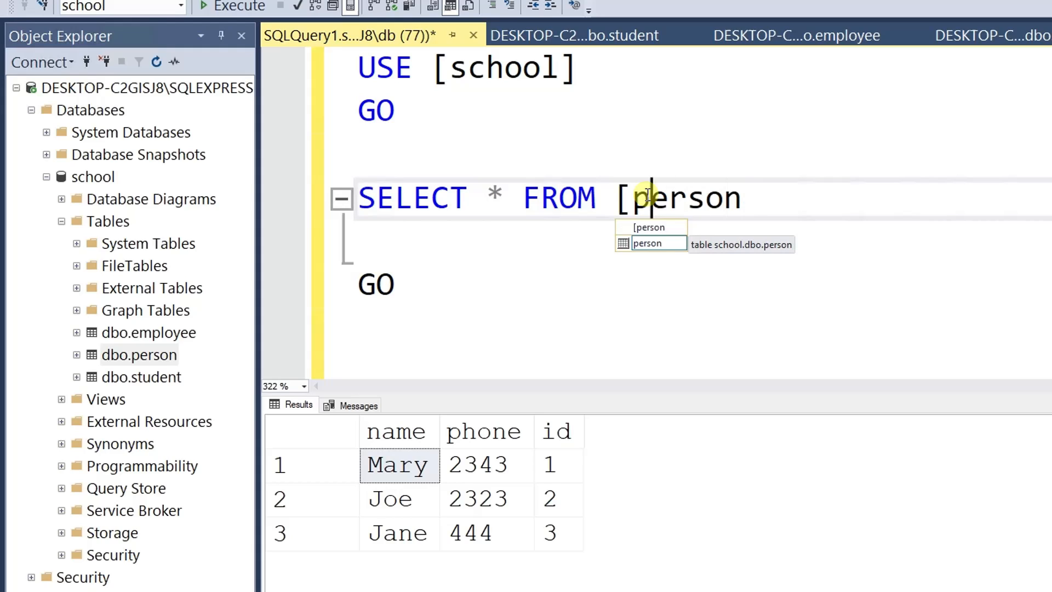
{"action": "key", "text": "BackSpace"}
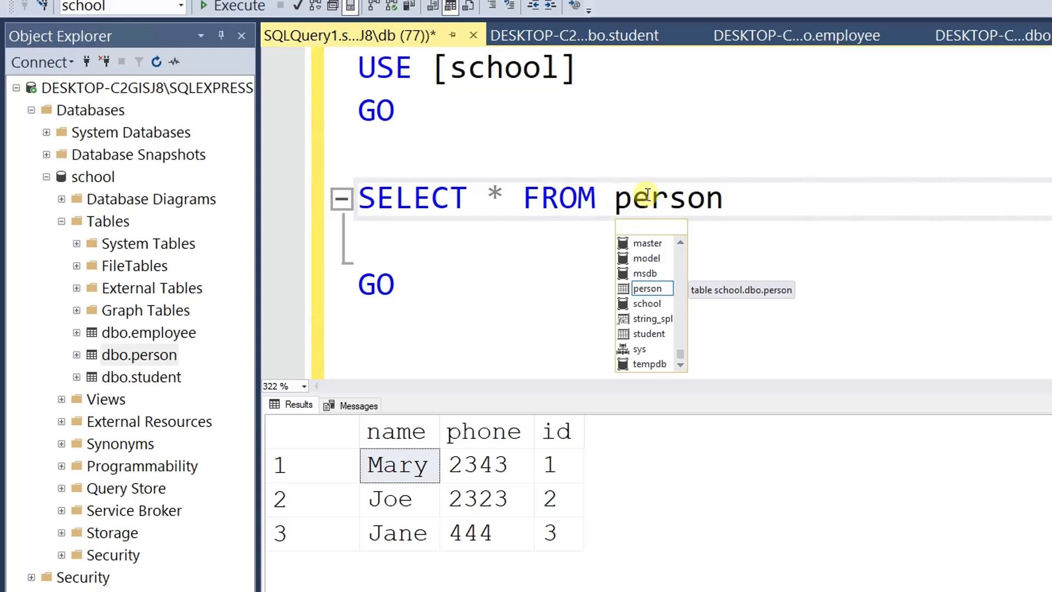
- Add the statement select * from student below the person query and run both statements
{"action": "left_click", "coordinate": [771, 204]}
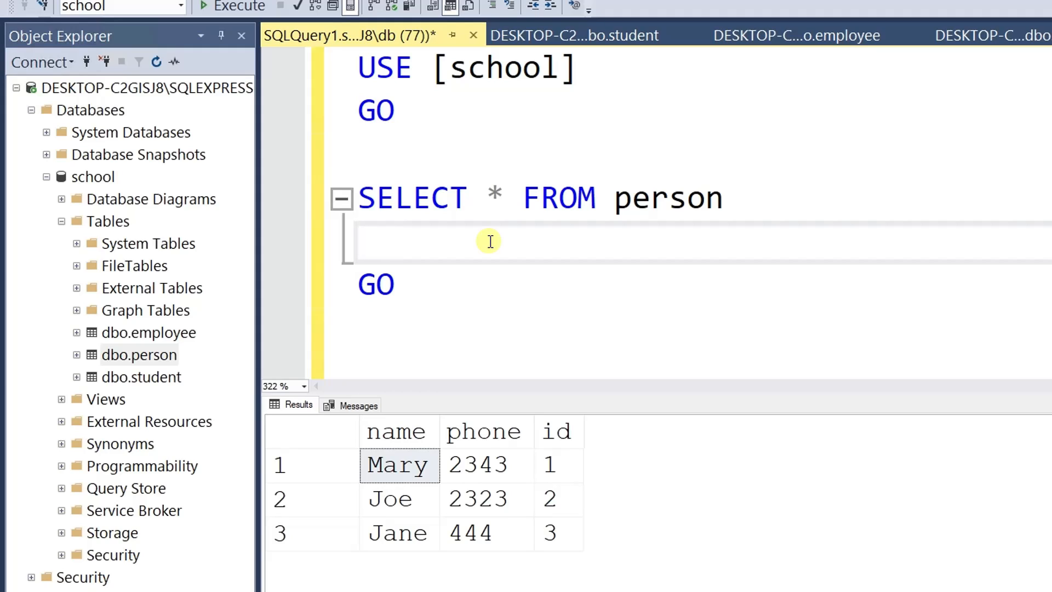
{"action": "type", "text": "select "}
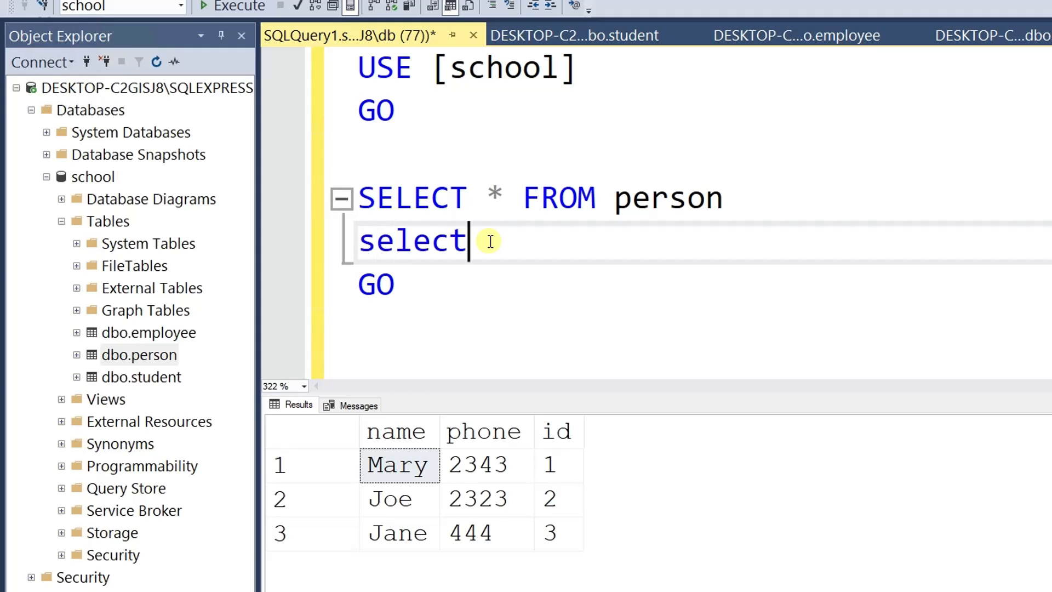
{"action": "type", "text": "* from "}
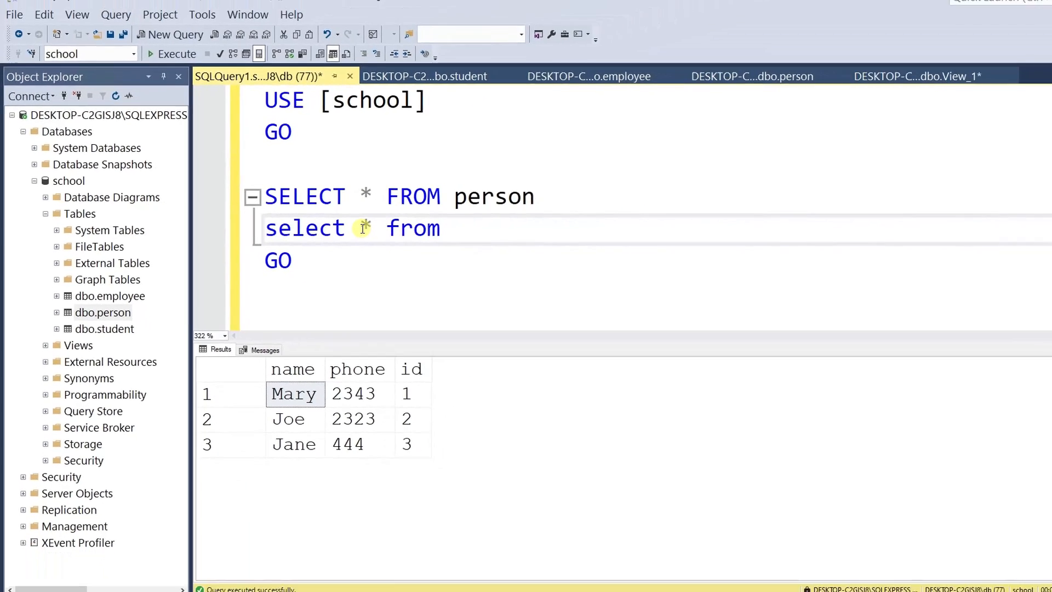
{"action": "type", "text": "stud"}
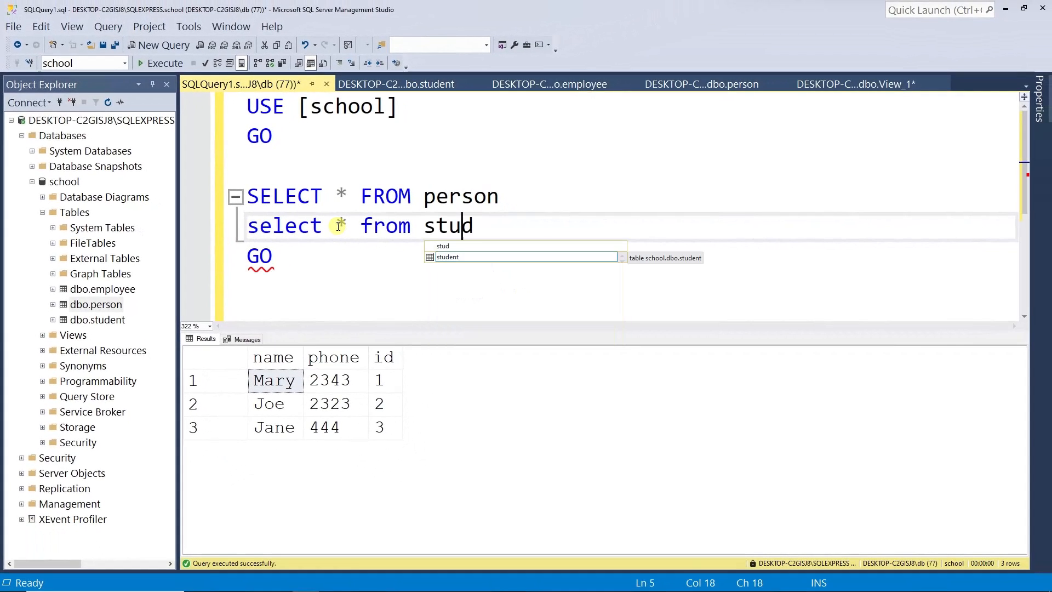
{"action": "key", "text": "Down"}
{"action": "key", "text": "Tab"}
{"action": "key", "text": "F5"}
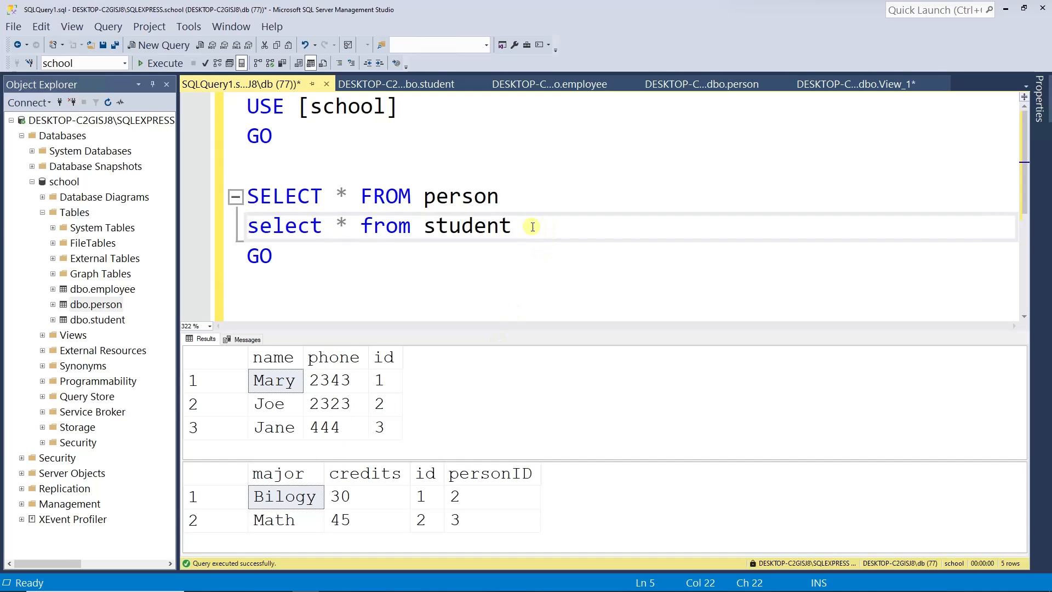
- Duplicate the student statement on a new line and change its table to employee
{"action": "key", "text": "shift+Home"}
{"action": "key", "text": "ctrl+c"}
{"action": "key", "text": "End"}
{"action": "key", "text": "Return"}
{"action": "key", "text": "ctrl+v"}
{"action": "double_click", "coordinate": [472, 250]}
{"action": "type", "text": "empo"}
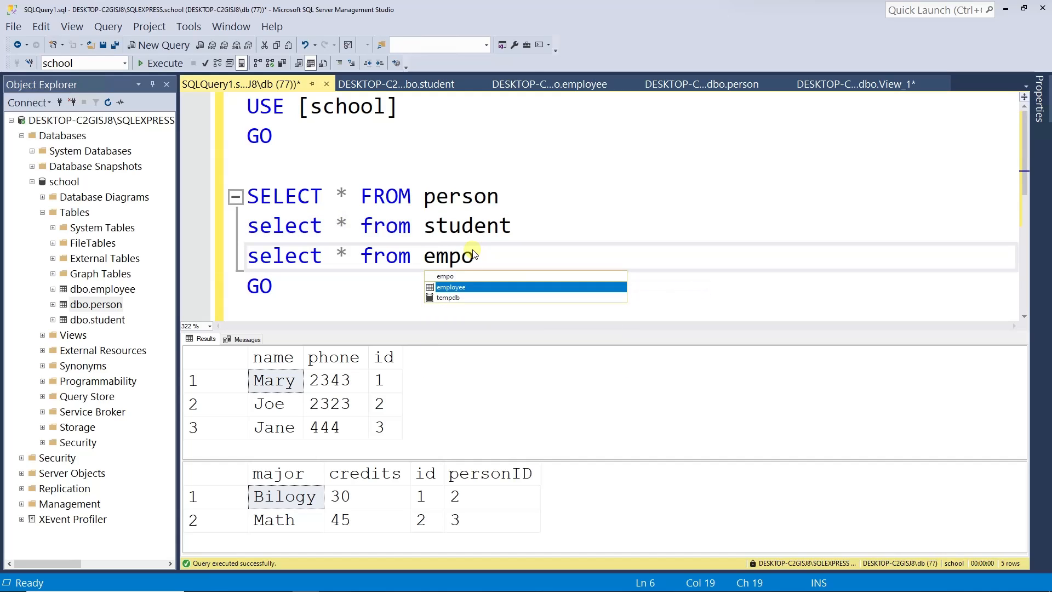
{"action": "key", "text": "Tab"}
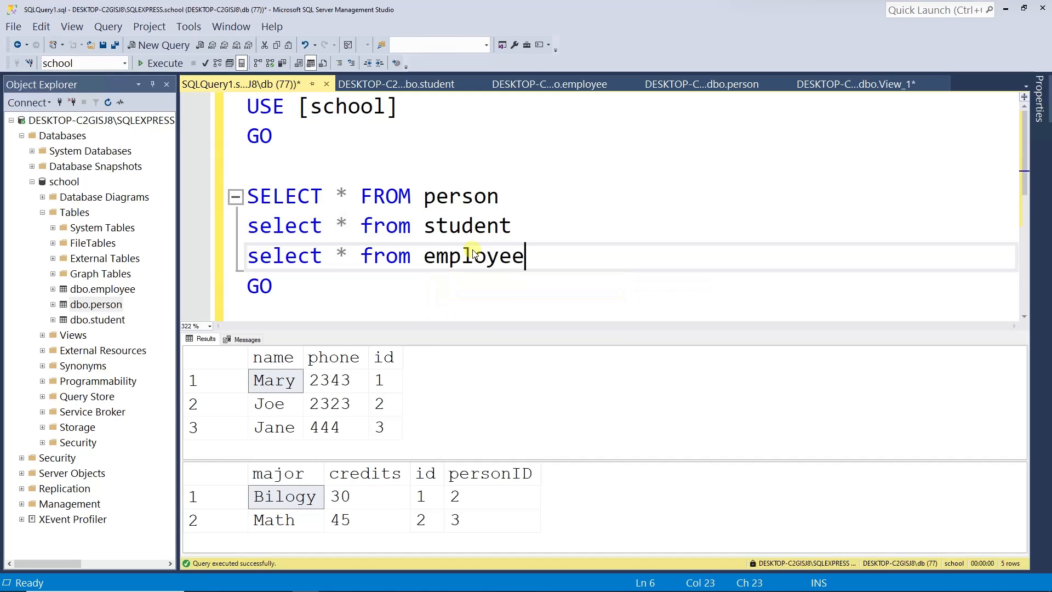
- Run the person, student and employee SELECT statements together and enlarge the results area so all three result sets fit
{"action": "key", "text": "F5"}
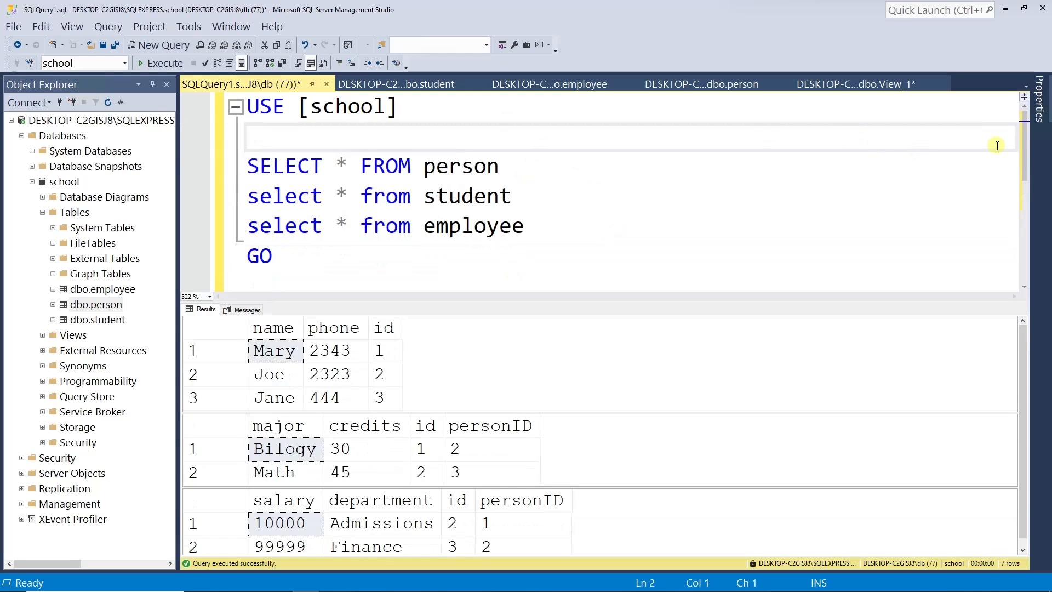
{"action": "scroll", "coordinate": [1024, 145], "scroll_direction": "down", "scroll_amount": 1}
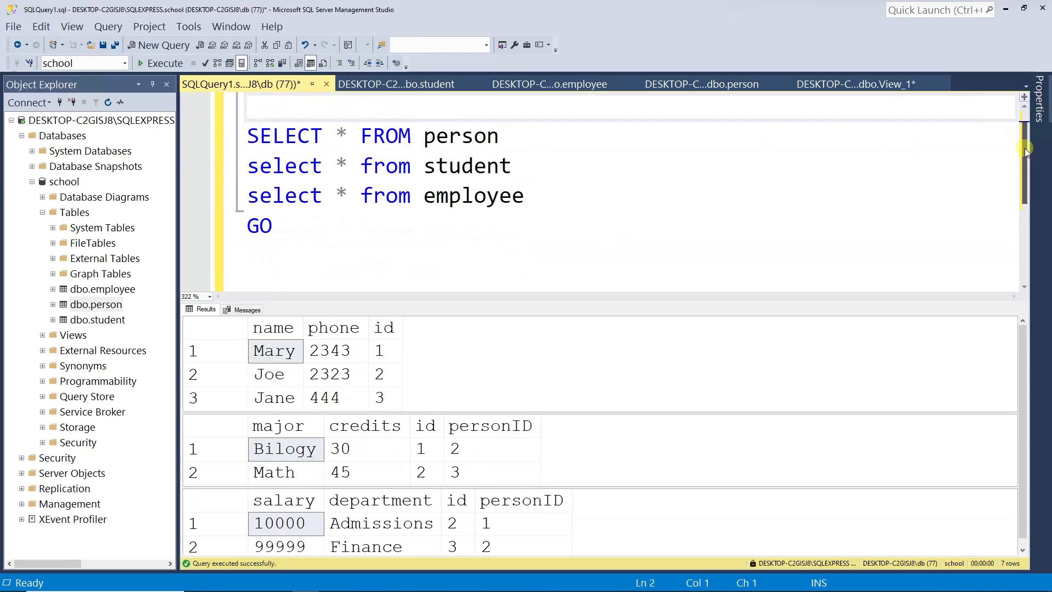
{"action": "left_click_drag", "start_coordinate": [496, 303], "coordinate": [496, 285]}
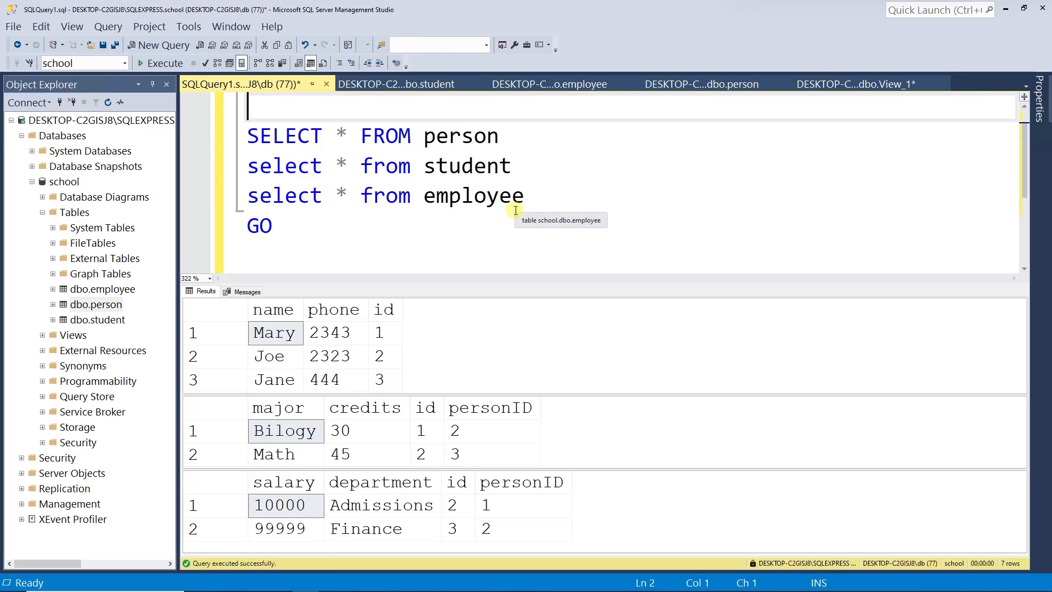
- Delete the employee and person SELECT statements and run the remaining student query
{"action": "left_click_drag", "start_coordinate": [527, 193], "coordinate": [152, 188]}
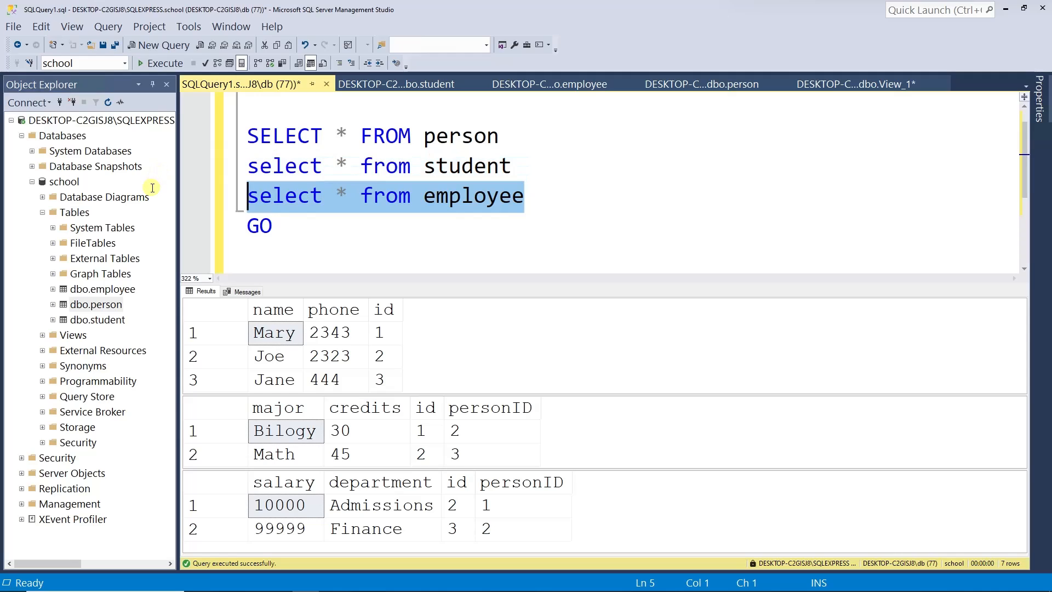
{"action": "key", "text": "BackSpace"}
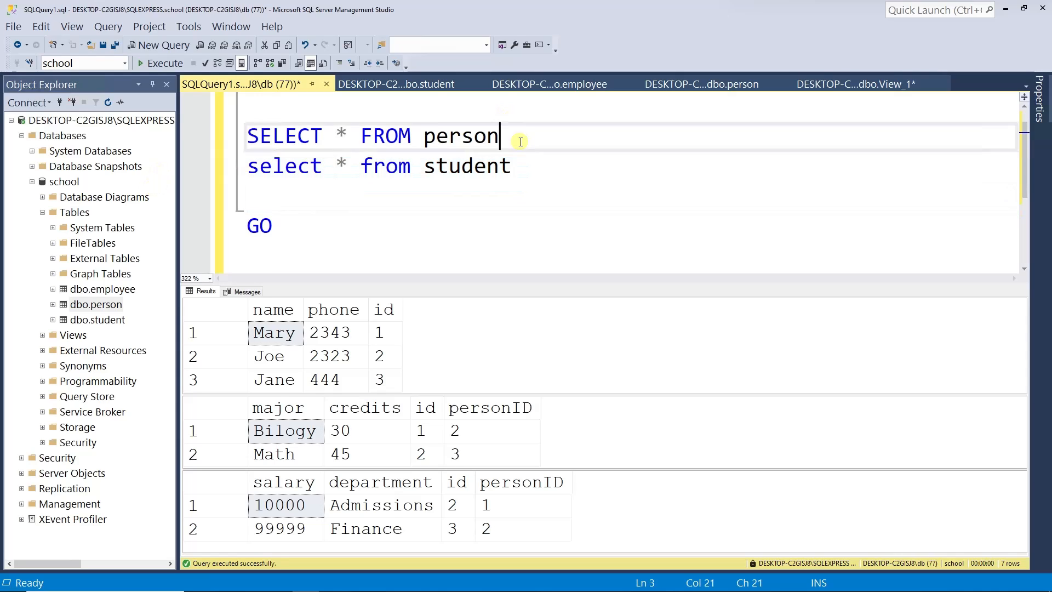
{"action": "left_click_drag", "start_coordinate": [521, 136], "coordinate": [120, 115]}
{"action": "key", "text": "BackSpace"}
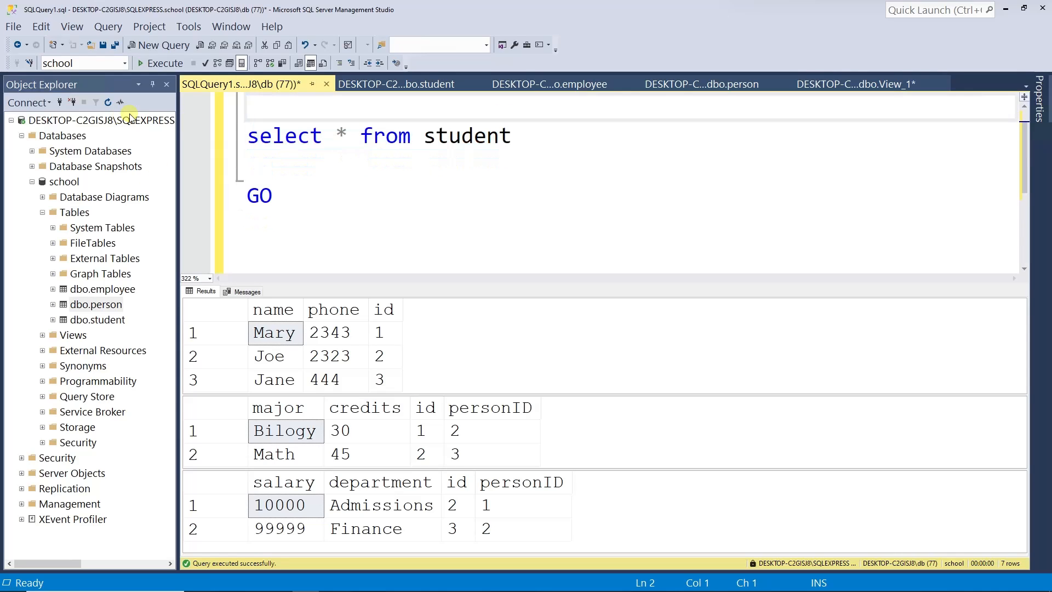
{"action": "key", "text": "F5"}
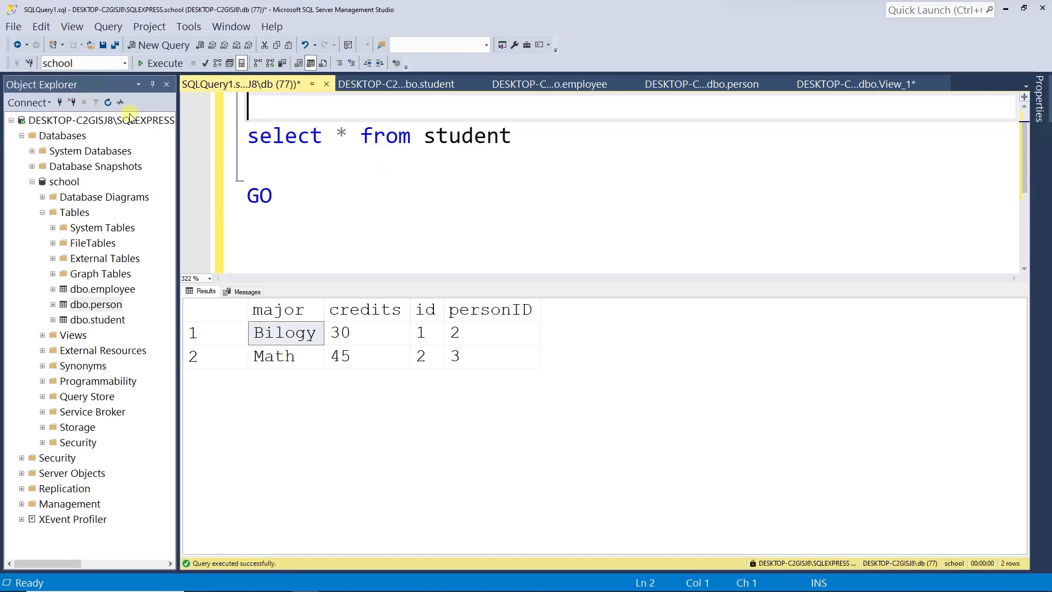
- Add person as a second table after student in the query's FROM clause
{"action": "left_click", "coordinate": [525, 138]}
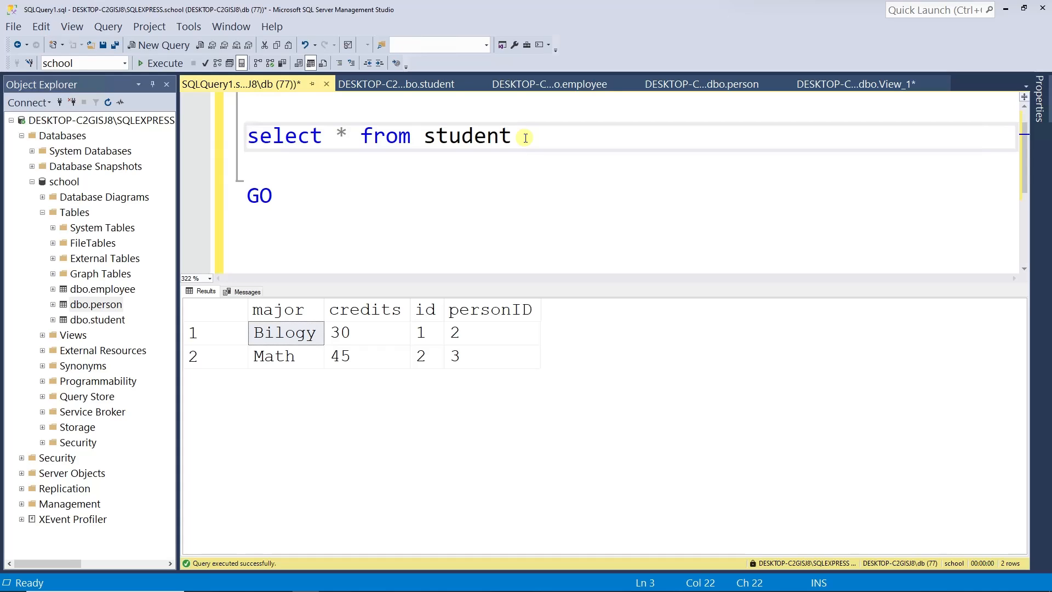
{"action": "type", "text": ", person"}
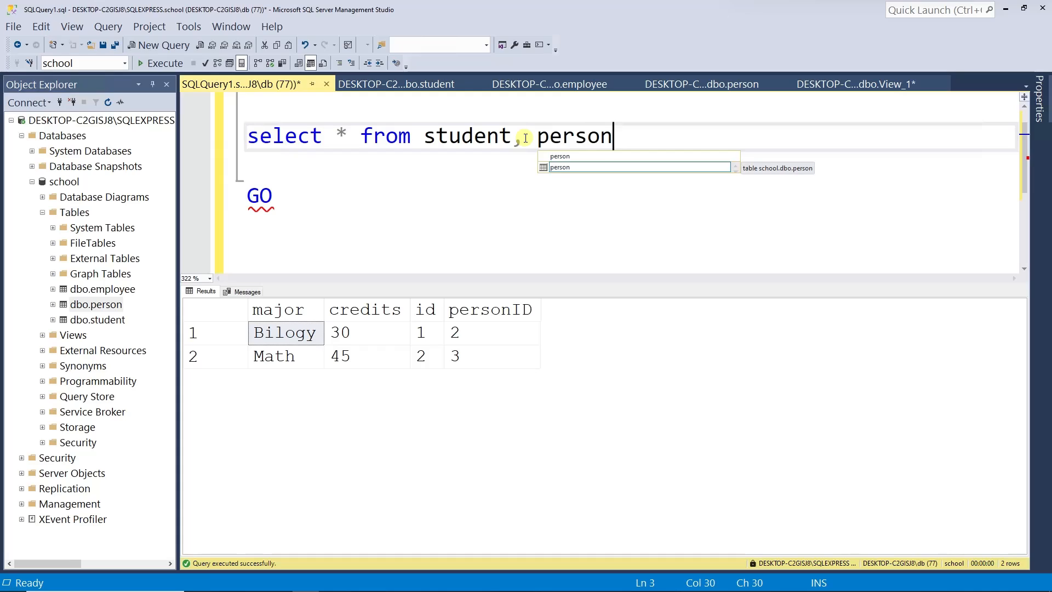
{"action": "key", "text": "Return"}
- Add an indented line below the FROM clause with the condition where person.id = student.personID
{"action": "key", "text": "Return"}
{"action": "key", "text": "Tab"}
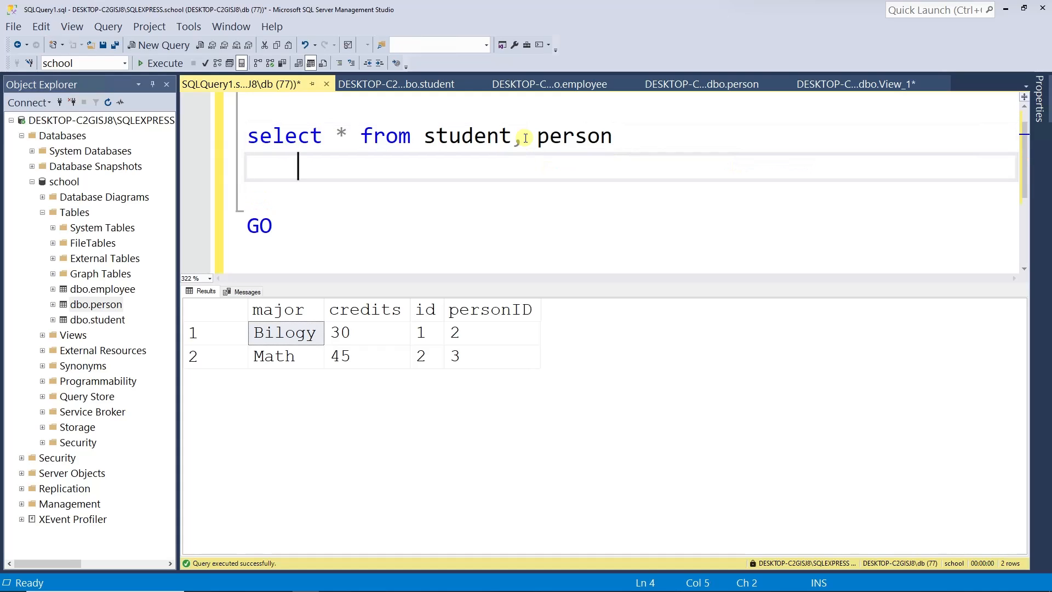
{"action": "type", "text": "where"}
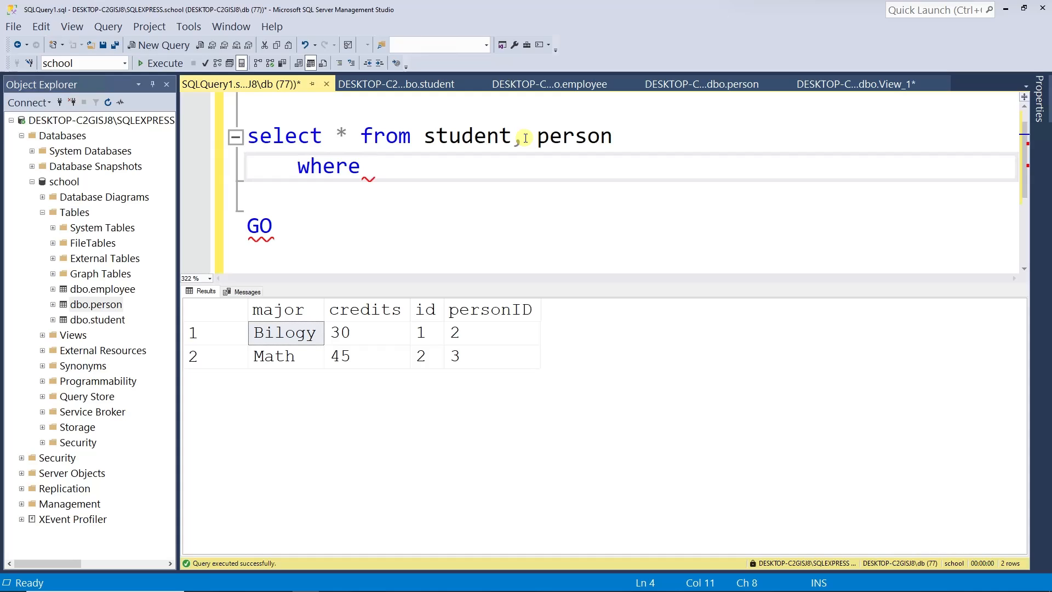
{"action": "type", "text": "person."}
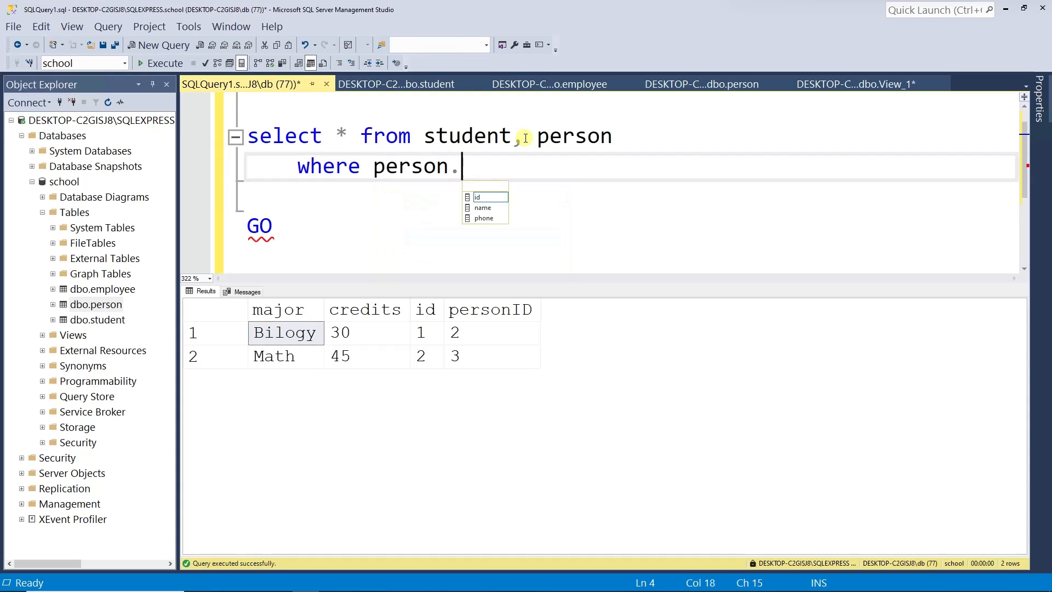
{"action": "type", "text": "id"}
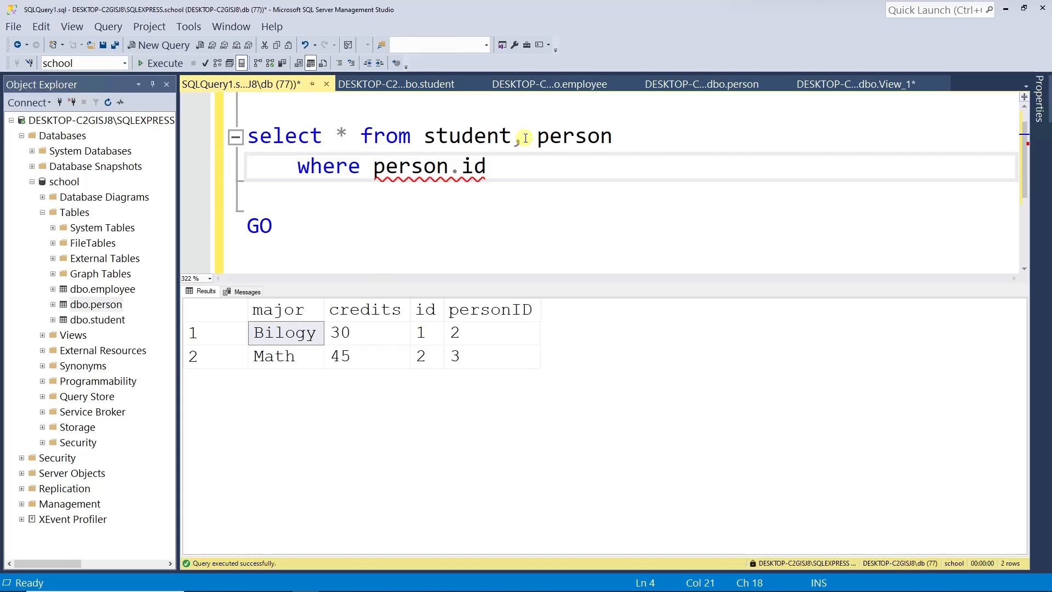
{"action": "type", "text": " = stud"}
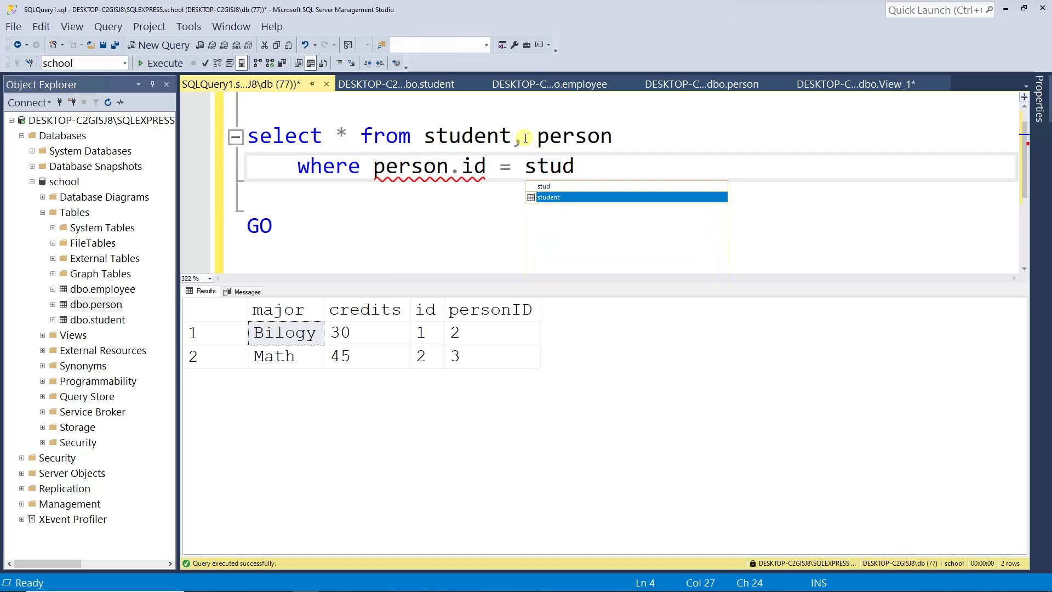
{"action": "key", "text": "Tab"}
{"action": "type", "text": "."}
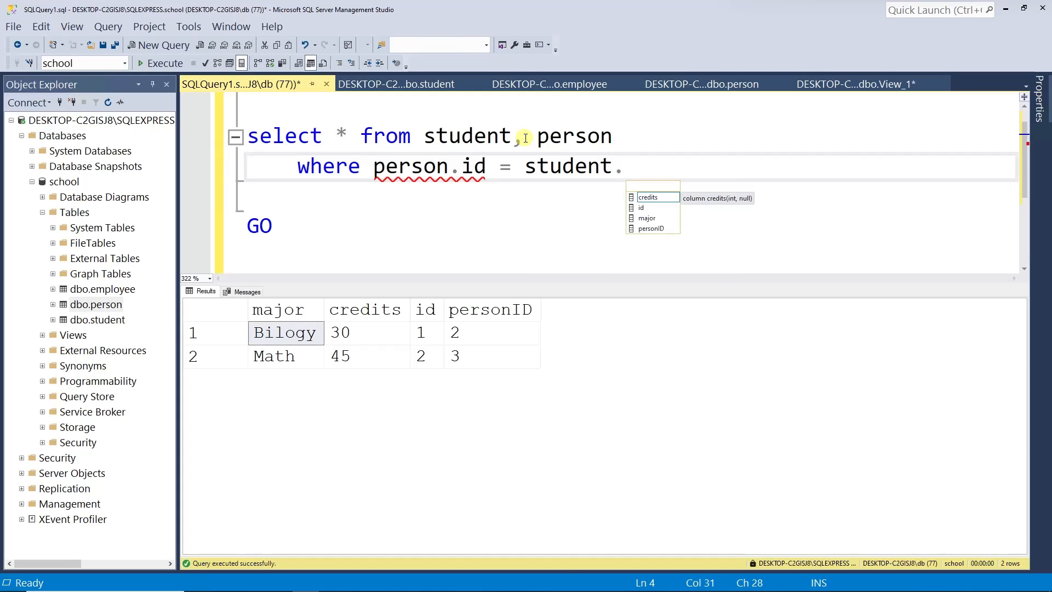
{"action": "key", "text": "Down"}
{"action": "key", "text": "Down"}
{"action": "key", "text": "Down"}
{"action": "key", "text": "Tab"}
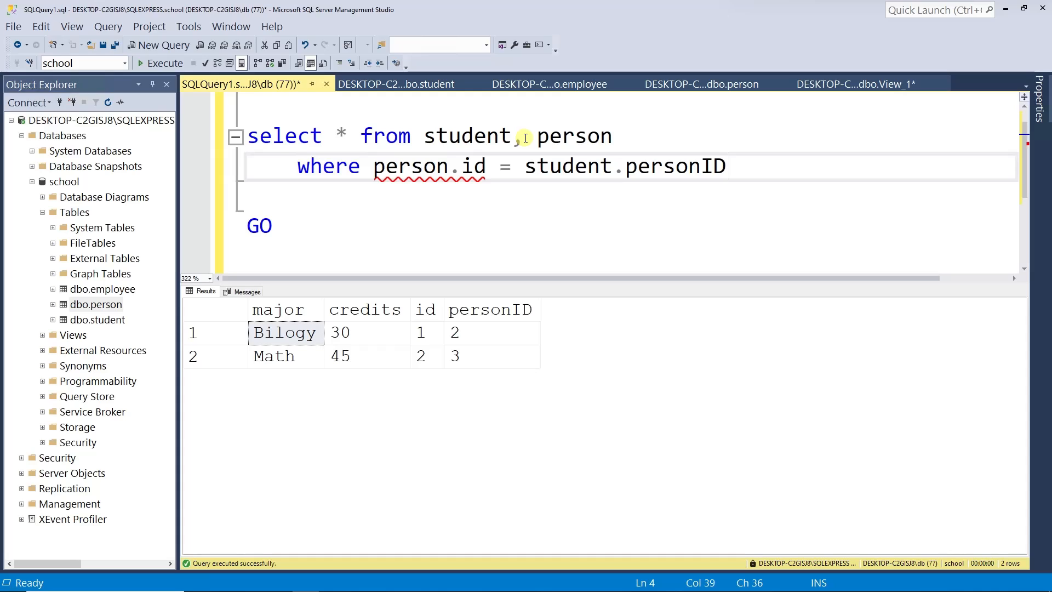
- Check both sides of the person.id = student.personID condition and run the joined query
{"action": "left_click_drag", "start_coordinate": [736, 173], "coordinate": [372, 166]}
{"action": "left_click", "coordinate": [463, 195]}
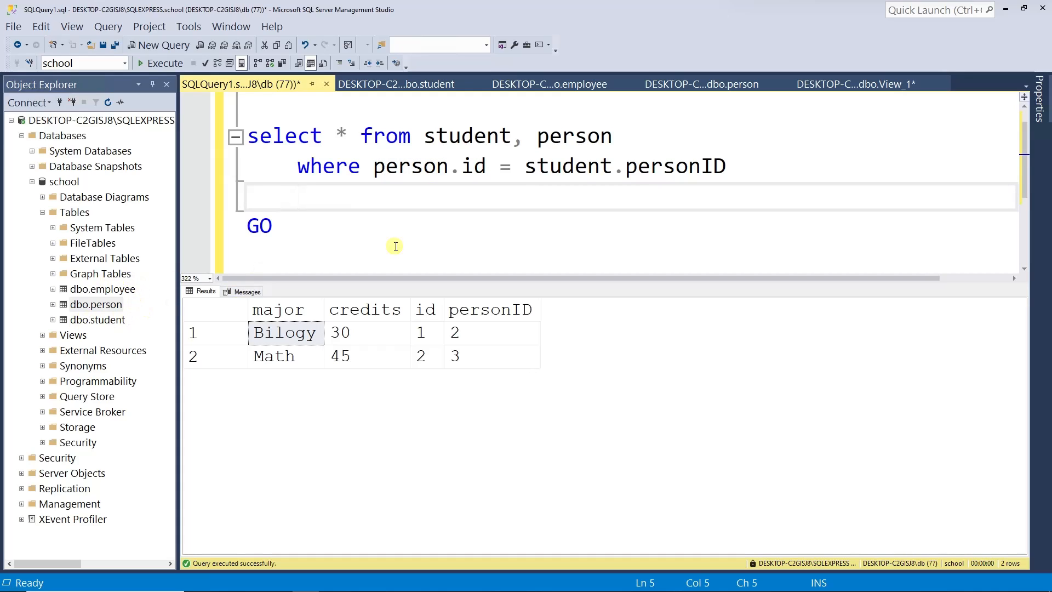
{"action": "left_click_drag", "start_coordinate": [486, 166], "coordinate": [375, 167]}
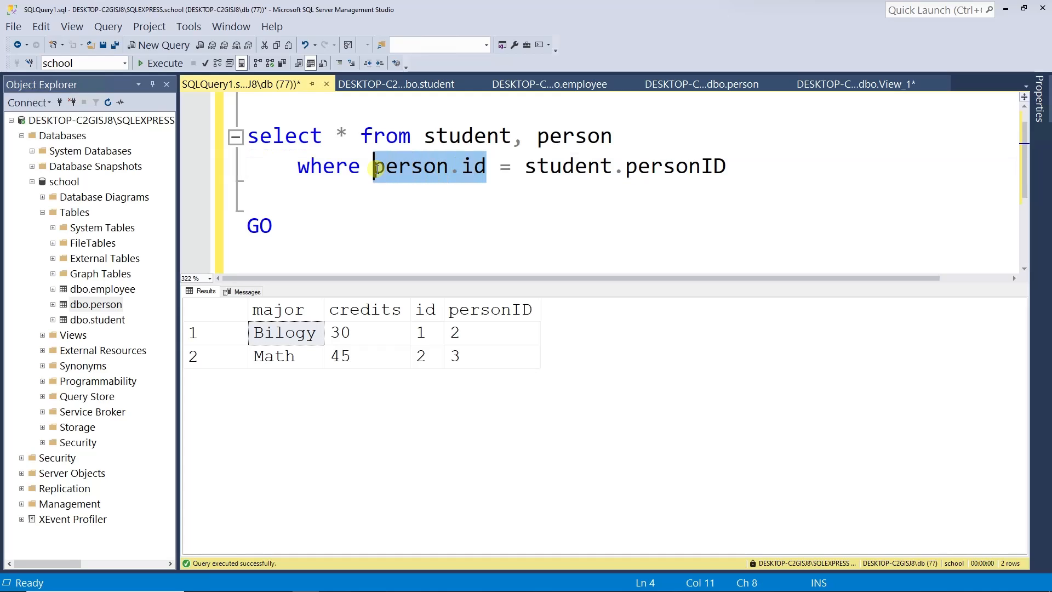
{"action": "left_click_drag", "start_coordinate": [525, 167], "coordinate": [732, 165]}
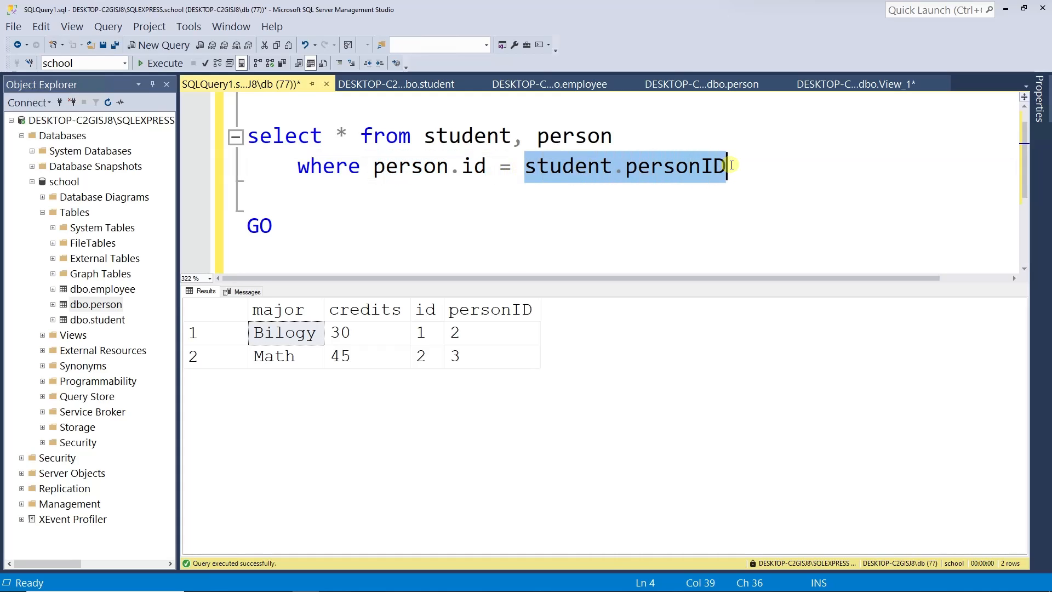
{"action": "left_click", "coordinate": [593, 216]}
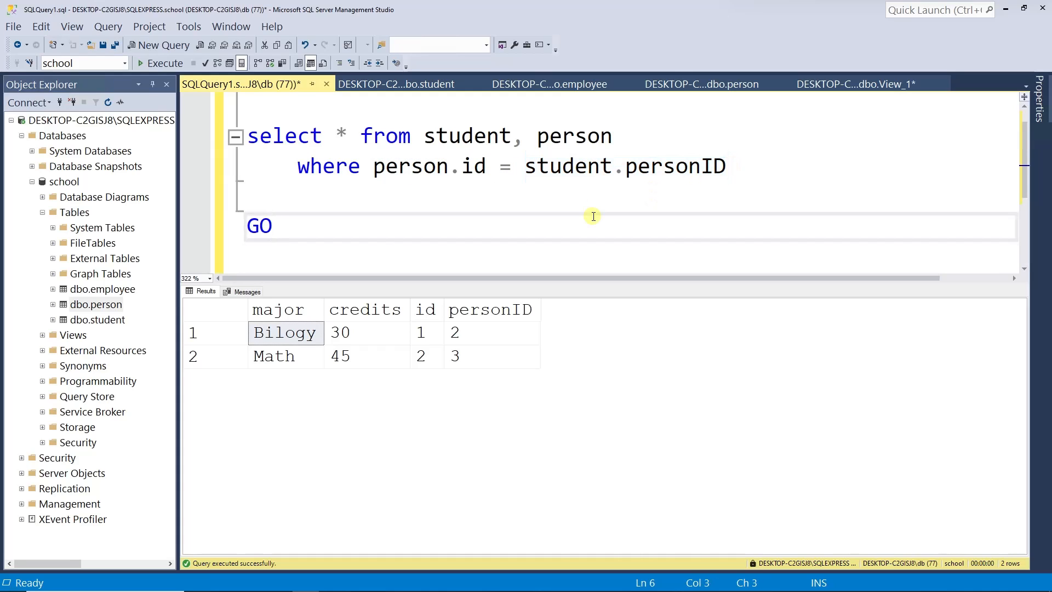
{"action": "key", "text": "F5"}
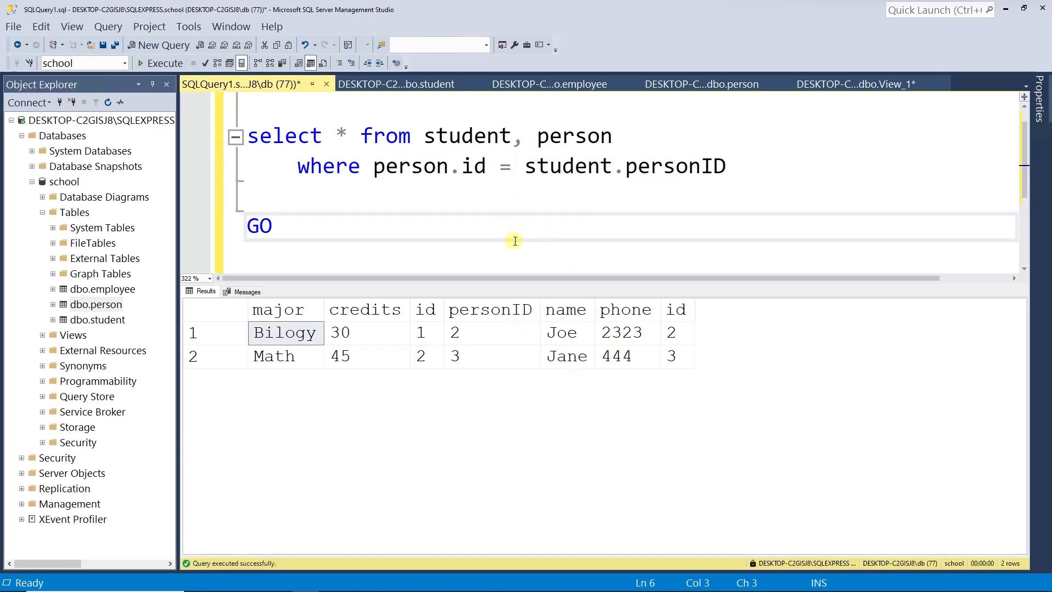
- Reorder the FROM clause to list person before student and run the query again
{"action": "double_click", "coordinate": [563, 137]}
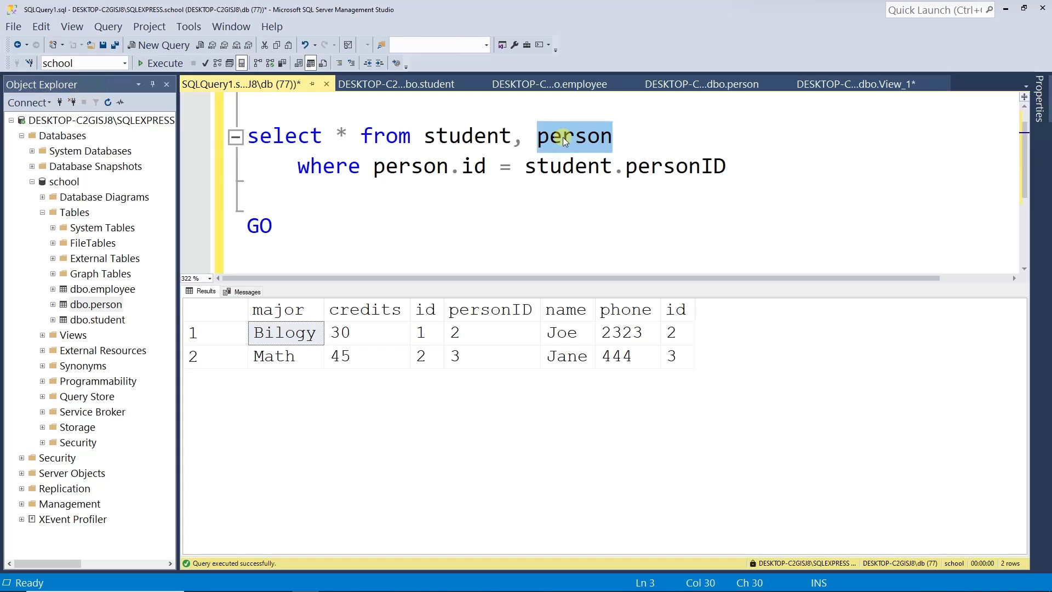
{"action": "key", "text": "Delete"}
{"action": "left_click", "coordinate": [425, 136]}
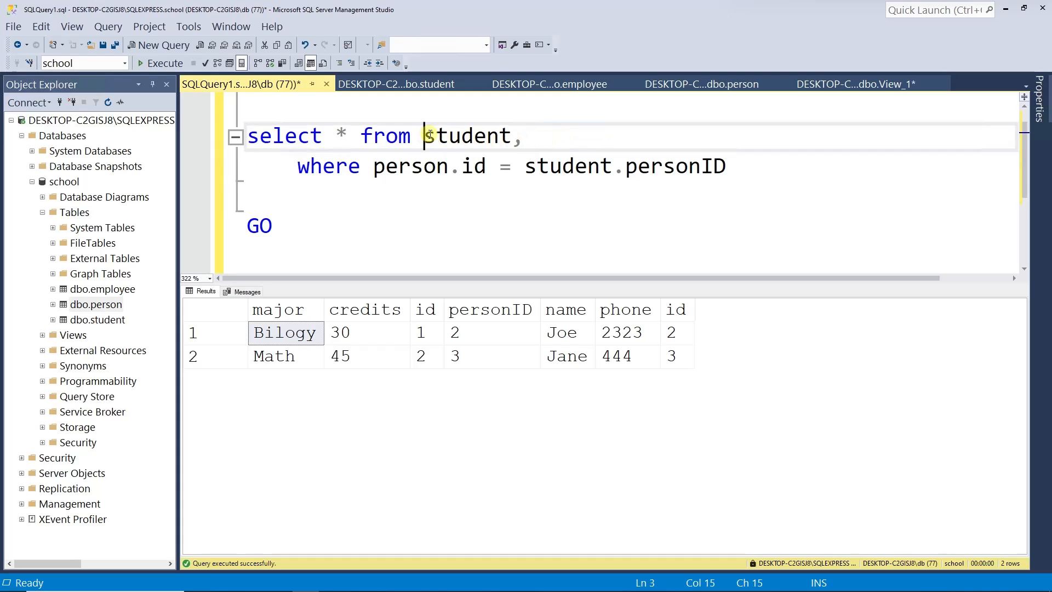
{"action": "type", "text": "person,"}
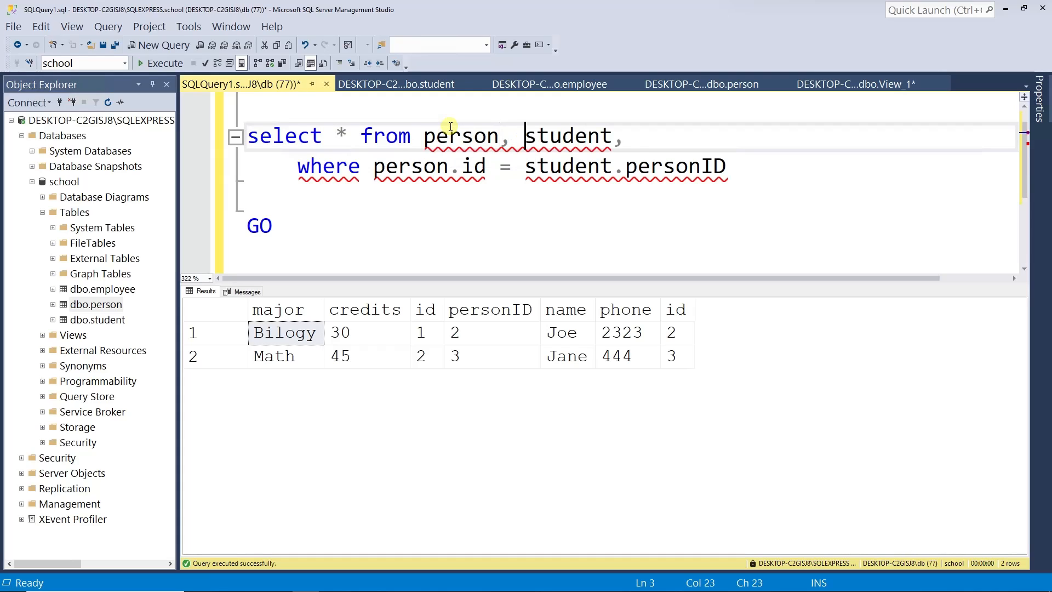
{"action": "key", "text": "End"}
{"action": "key", "text": "BackSpace"}
{"action": "key", "text": "F5"}
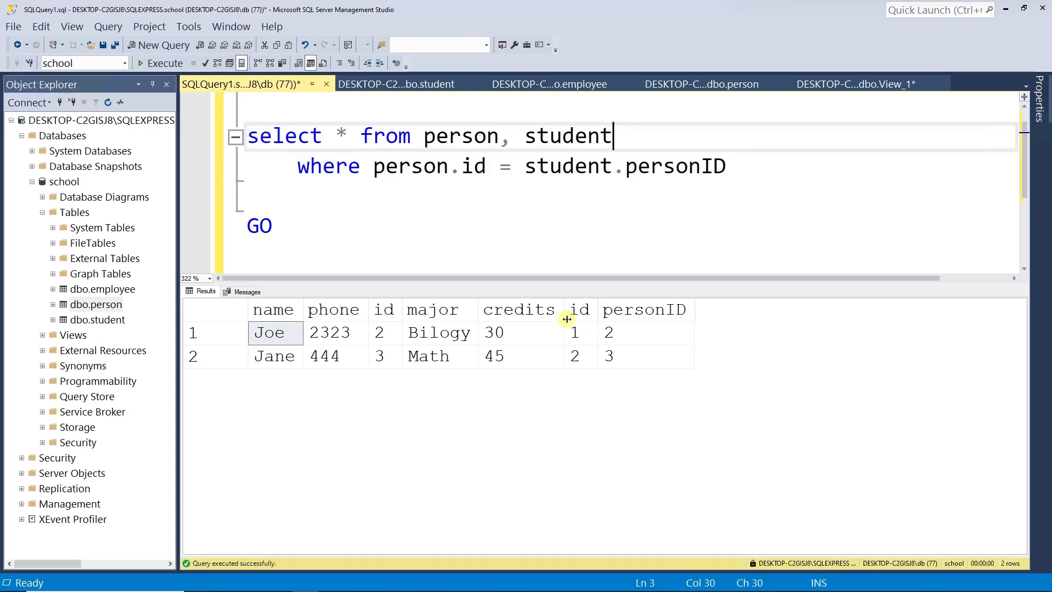
- Open the student table for row editing and add a record with major CS, credits 50 and personID 3
{"action": "right_click", "coordinate": [116, 322]}
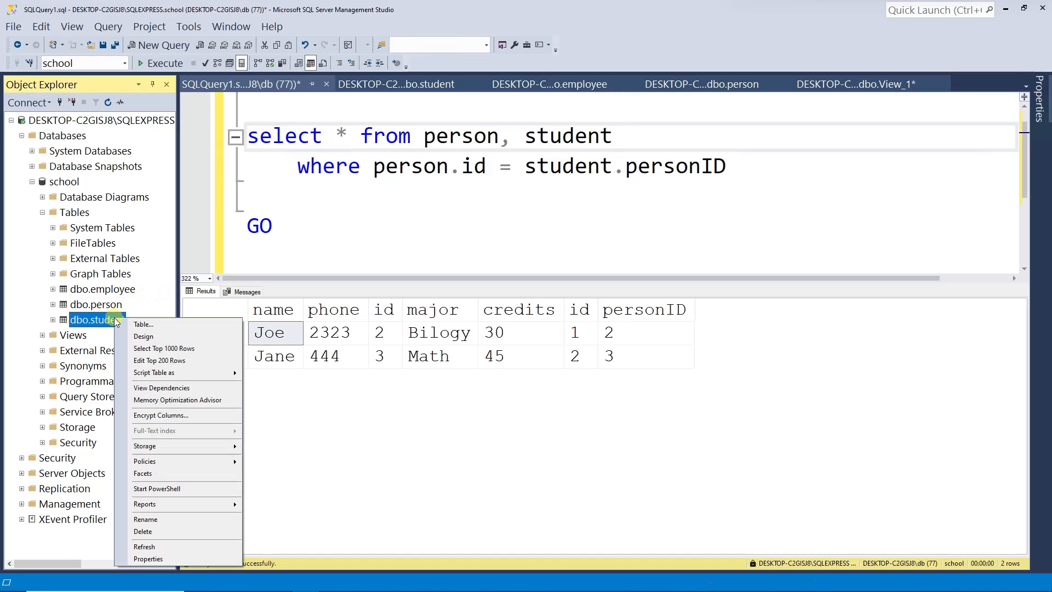
{"action": "left_click", "coordinate": [159, 360]}
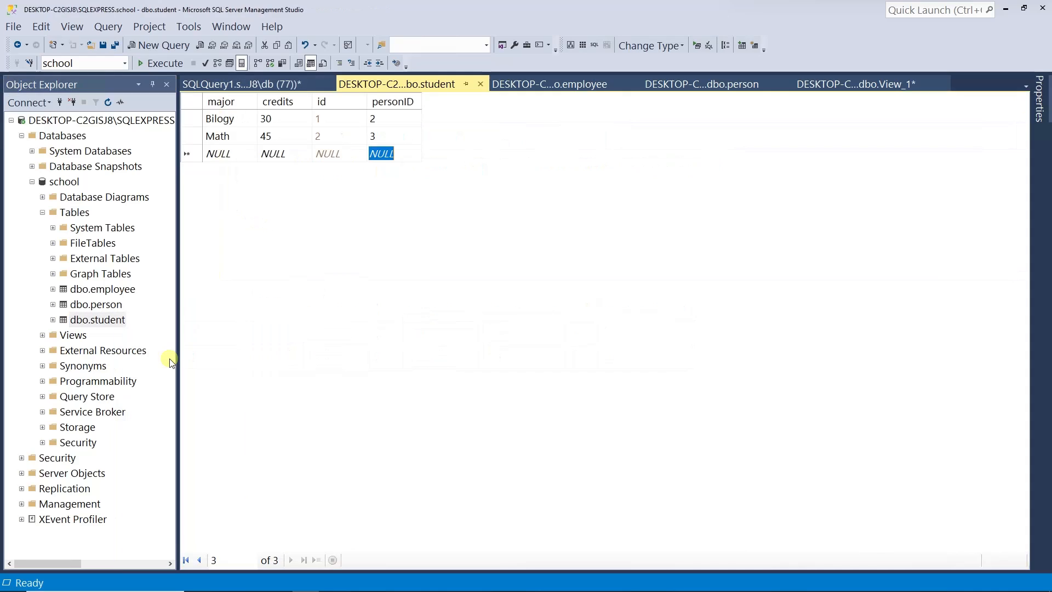
{"action": "left_click", "coordinate": [240, 154]}
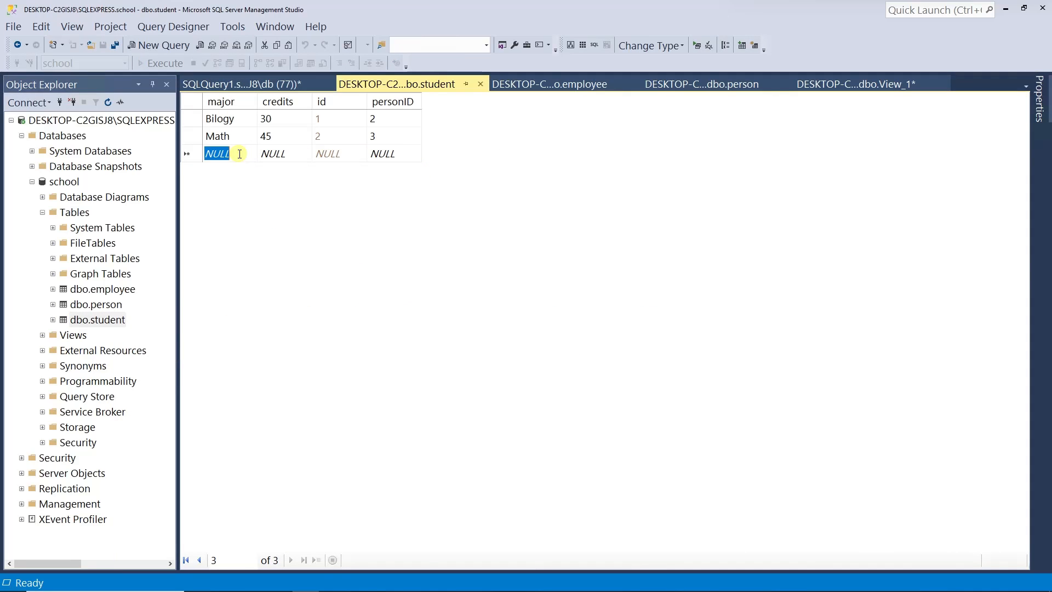
{"action": "type", "text": "CS"}
{"action": "key", "text": "Tab"}
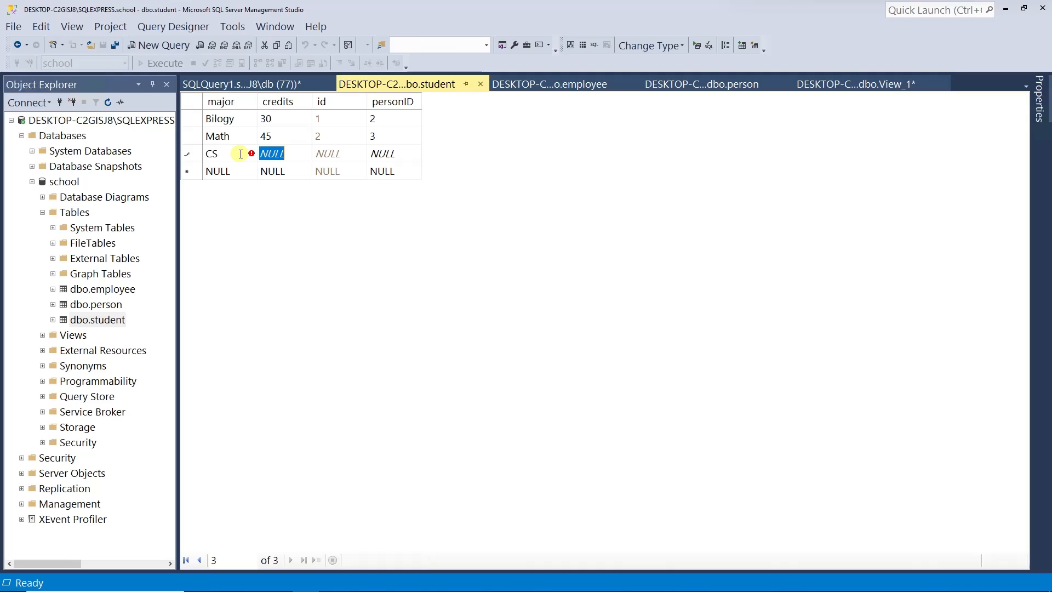
{"action": "type", "text": "50"}
{"action": "key", "text": "Tab"}
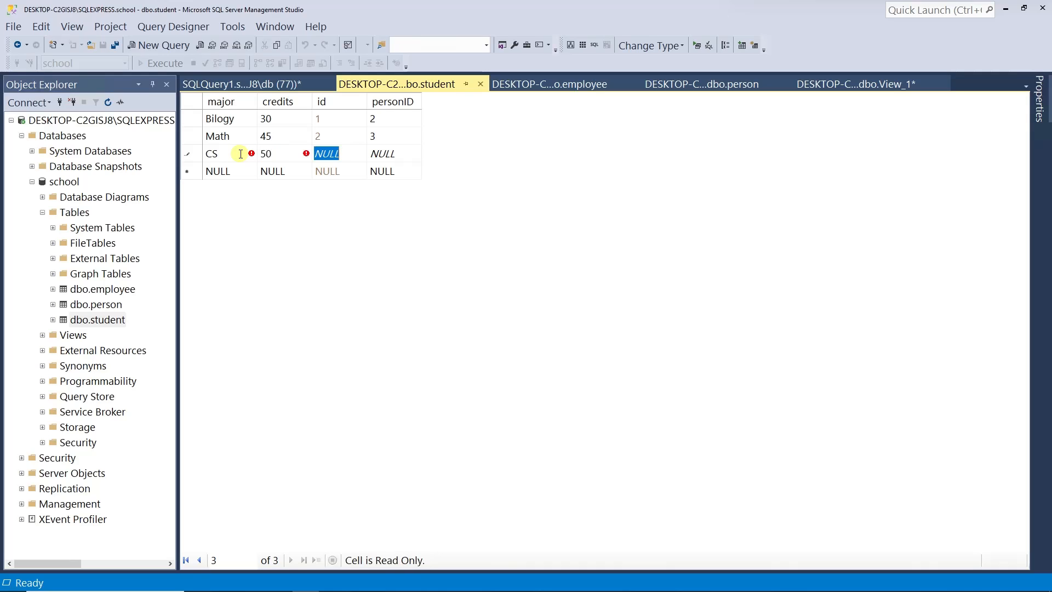
{"action": "key", "text": "Tab"}
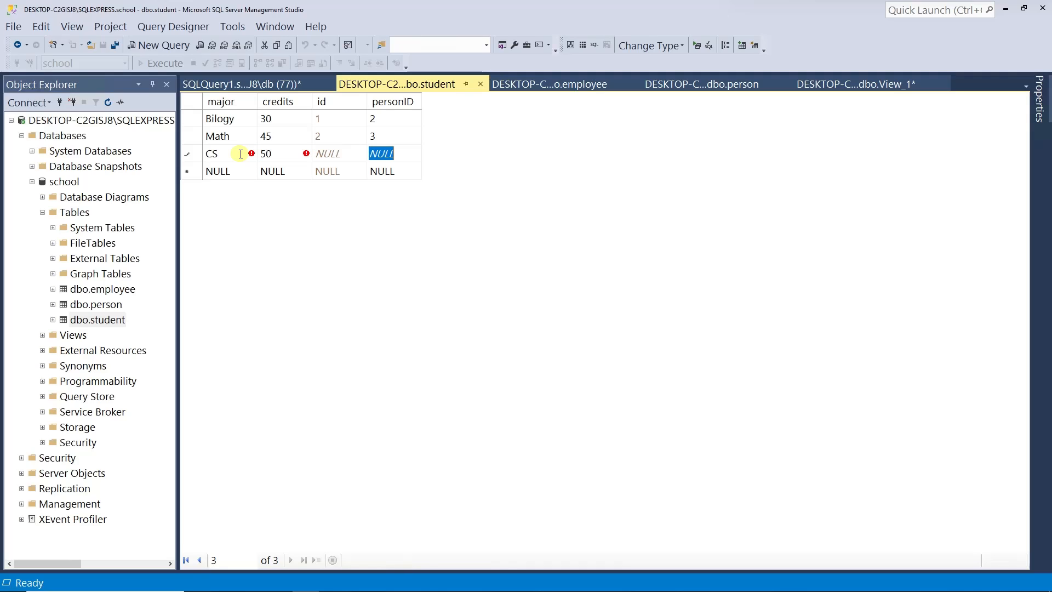
{"action": "type", "text": "3"}
{"action": "key", "text": "Return"}
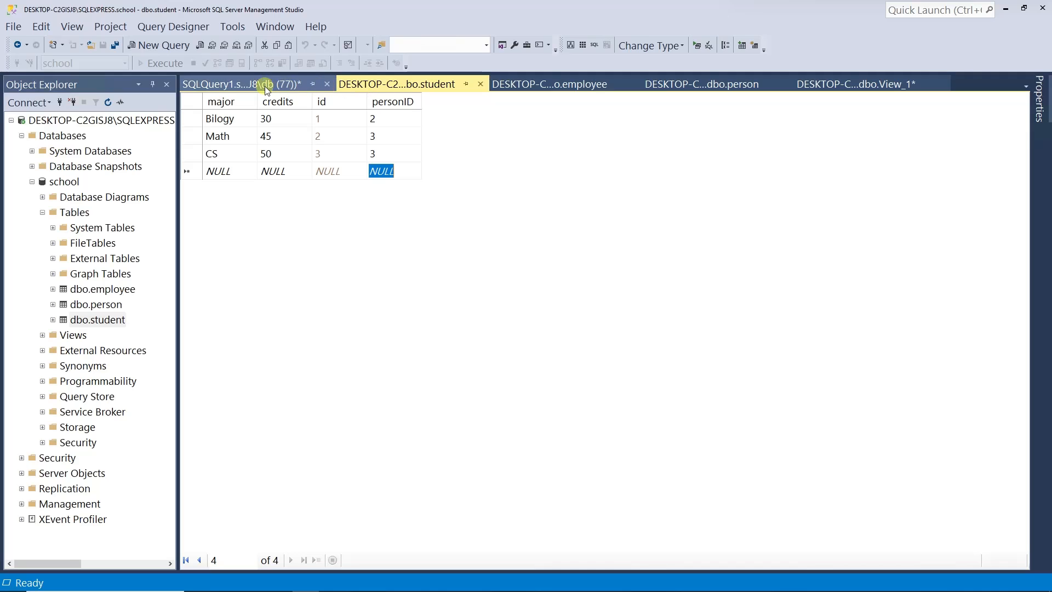
- Return to the joined person and student query and rerun it to include the new student record
{"action": "left_click", "coordinate": [249, 83]}
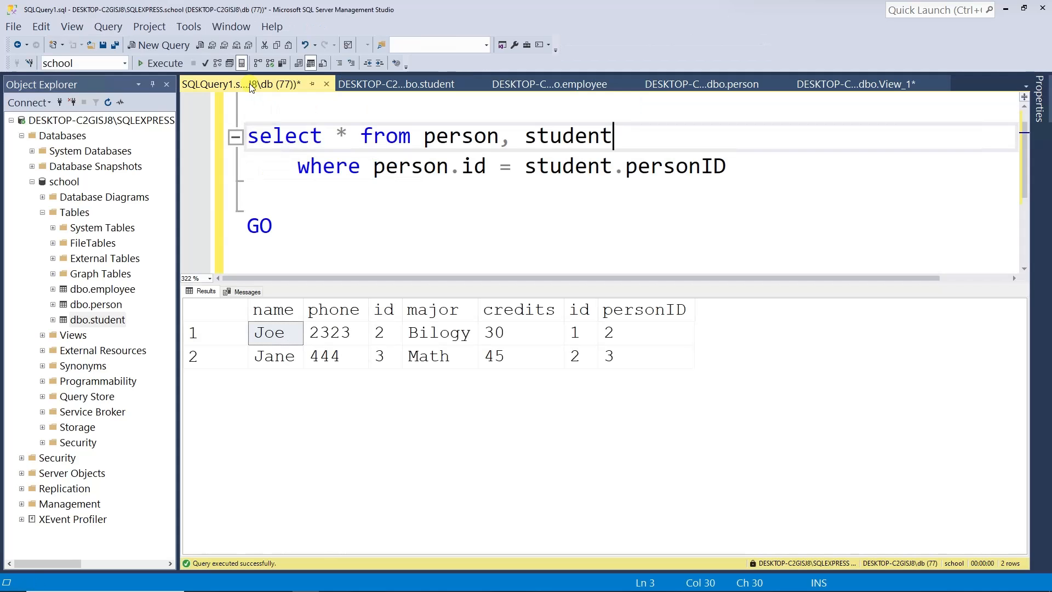
{"action": "left_click", "coordinate": [470, 209]}
{"action": "key", "text": "F5"}
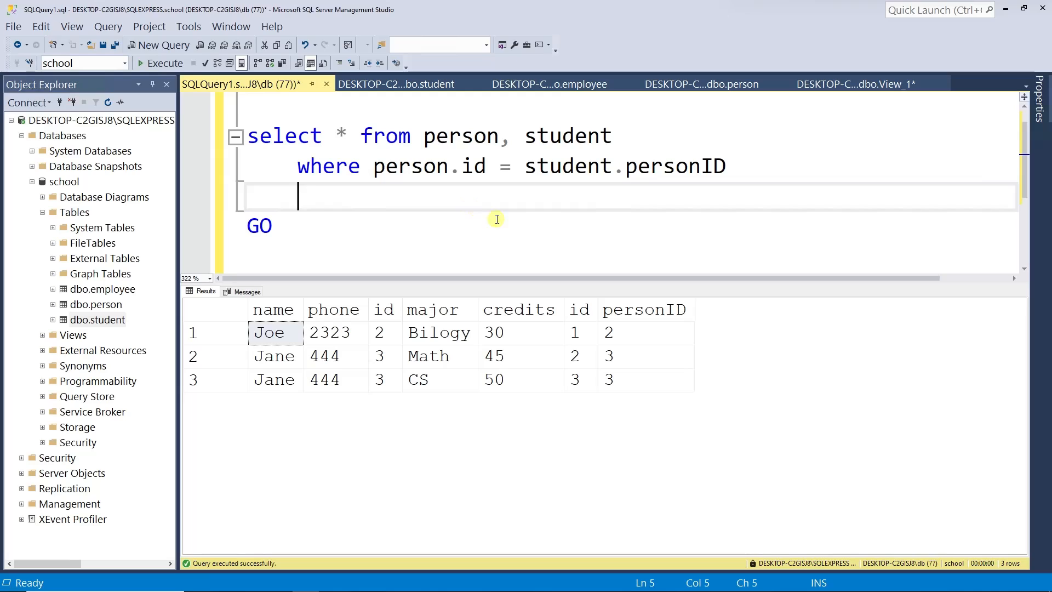
{"action": "left_click", "coordinate": [291, 395]}
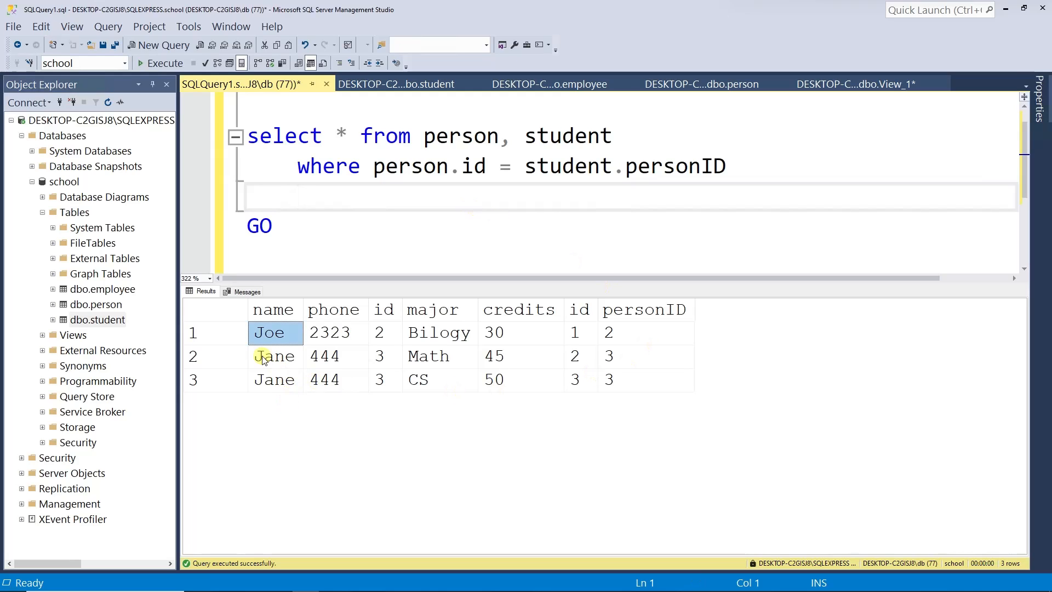
- Compare the two joined result rows with personID 3, checking the name, phone and major in each
{"action": "left_click_drag", "start_coordinate": [272, 357], "coordinate": [325, 359]}
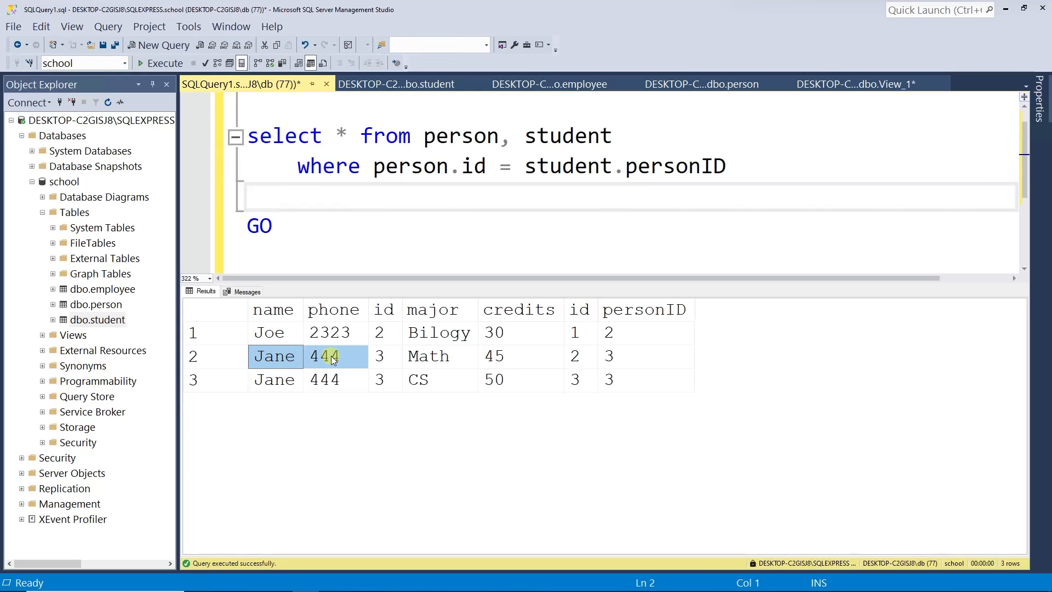
{"action": "left_click", "coordinate": [412, 361]}
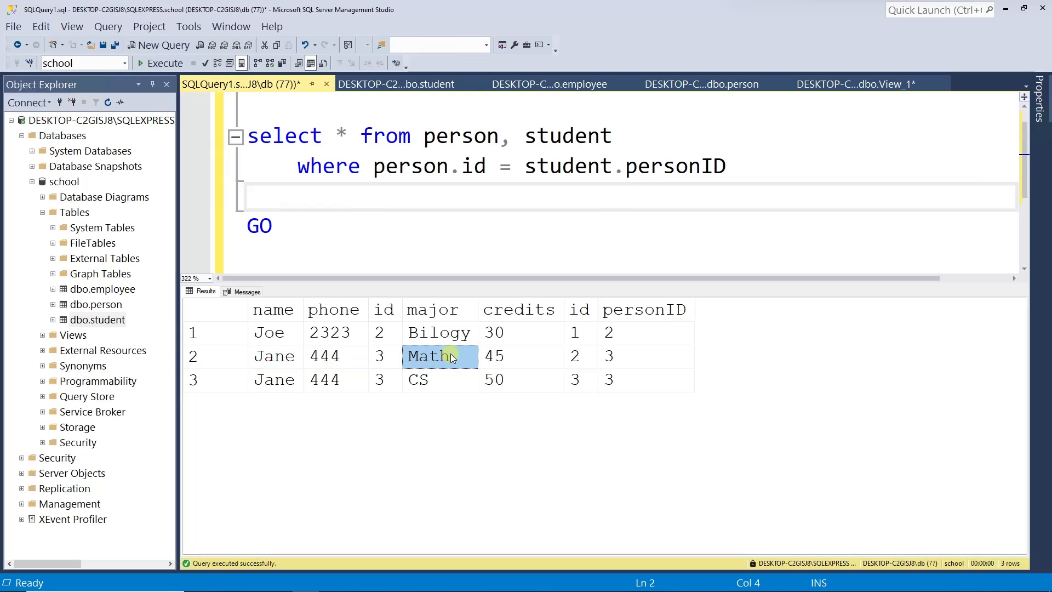
{"action": "left_click", "coordinate": [277, 385]}
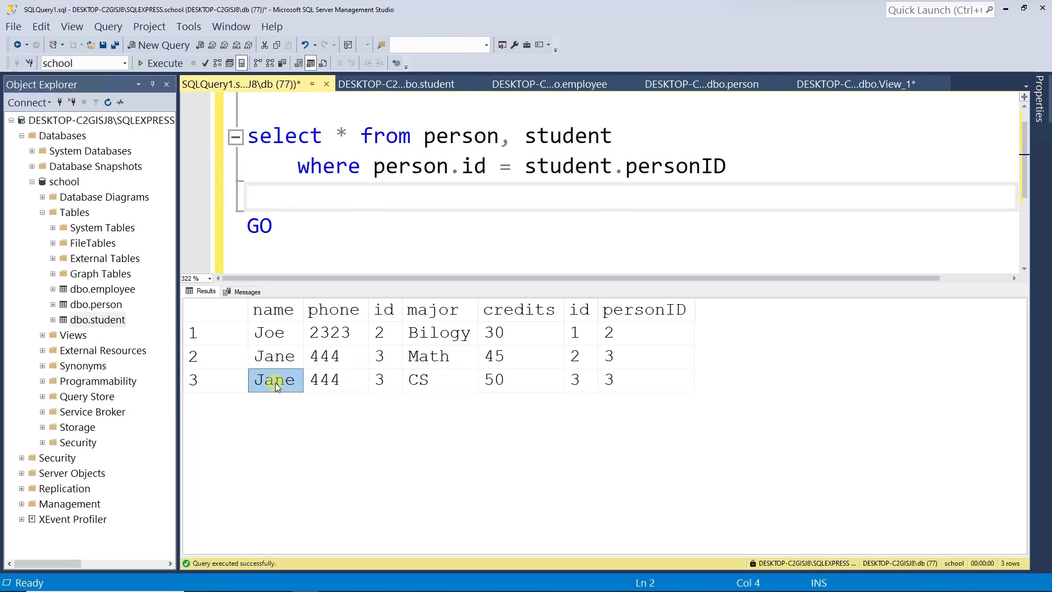
{"action": "left_click", "coordinate": [426, 383]}
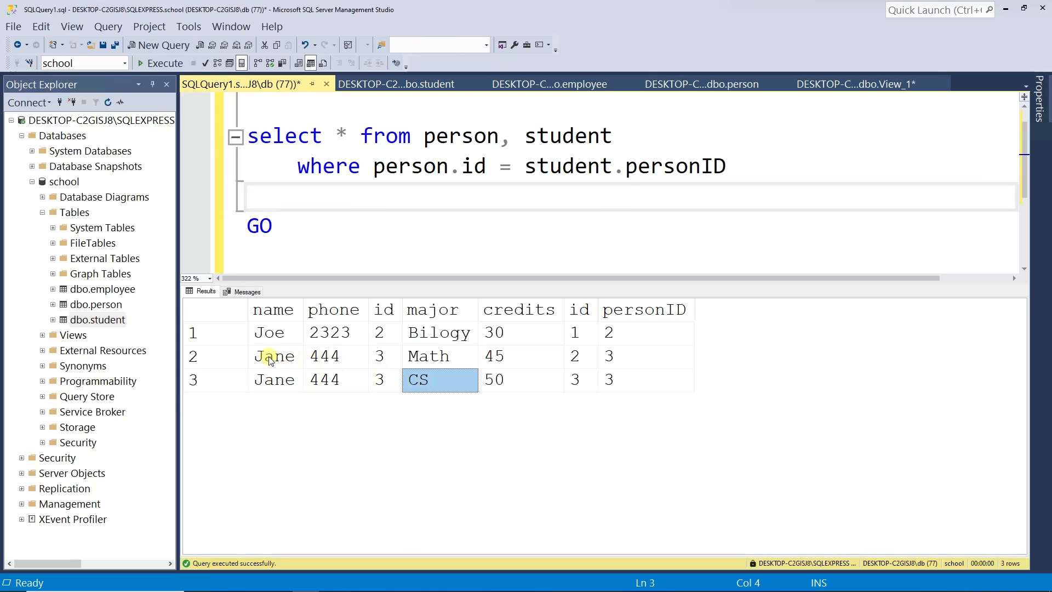
{"action": "left_click_drag", "start_coordinate": [271, 357], "coordinate": [610, 380]}
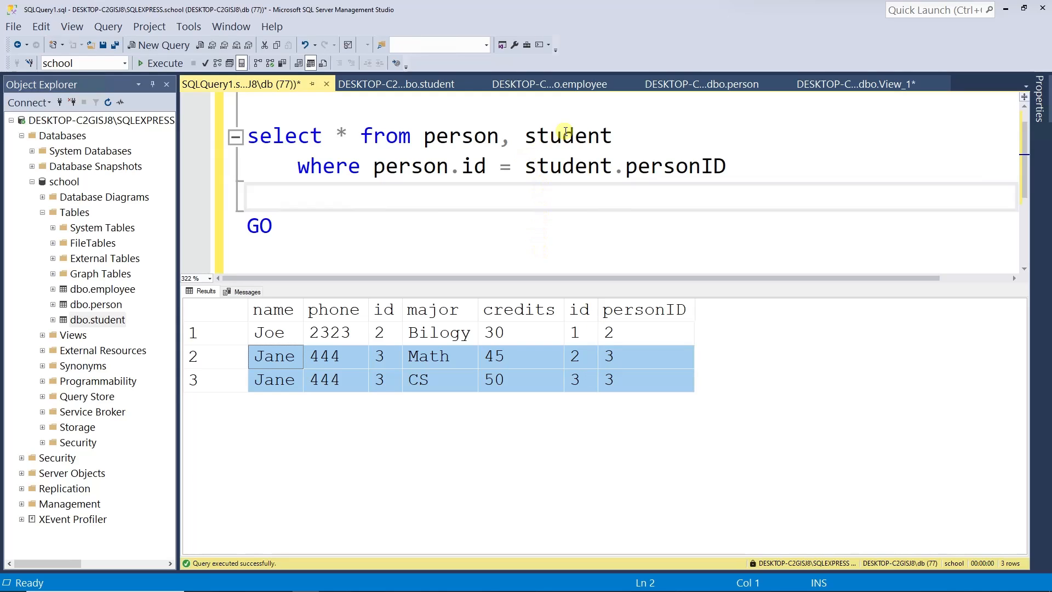
- Replace student with employee in both the FROM clause and the WHERE condition, and run the joined person and employee query
{"action": "double_click", "coordinate": [586, 138]}
{"action": "type", "text": "empl"}
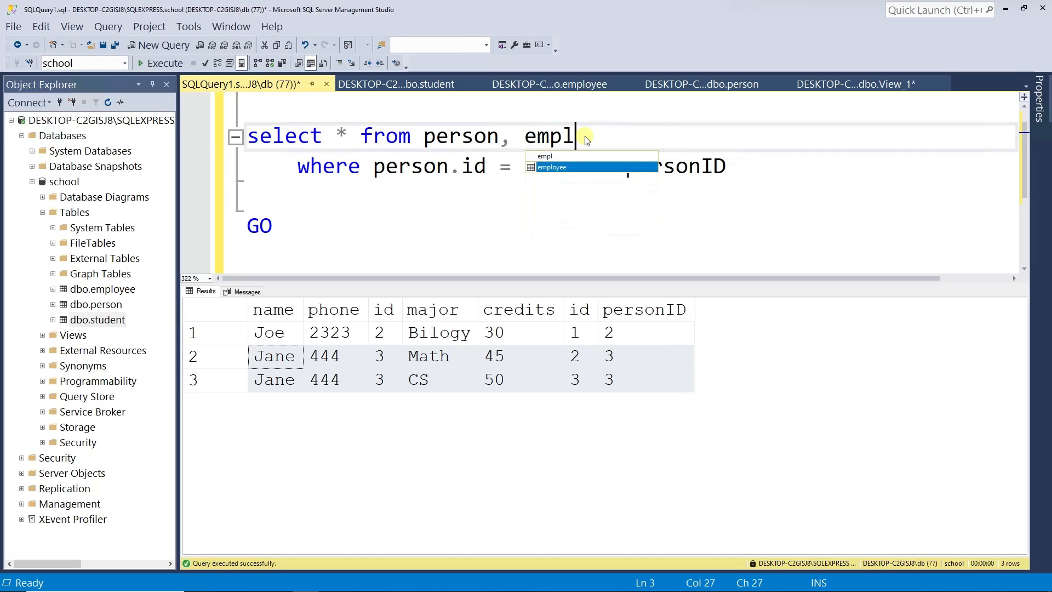
{"action": "key", "text": "Tab"}
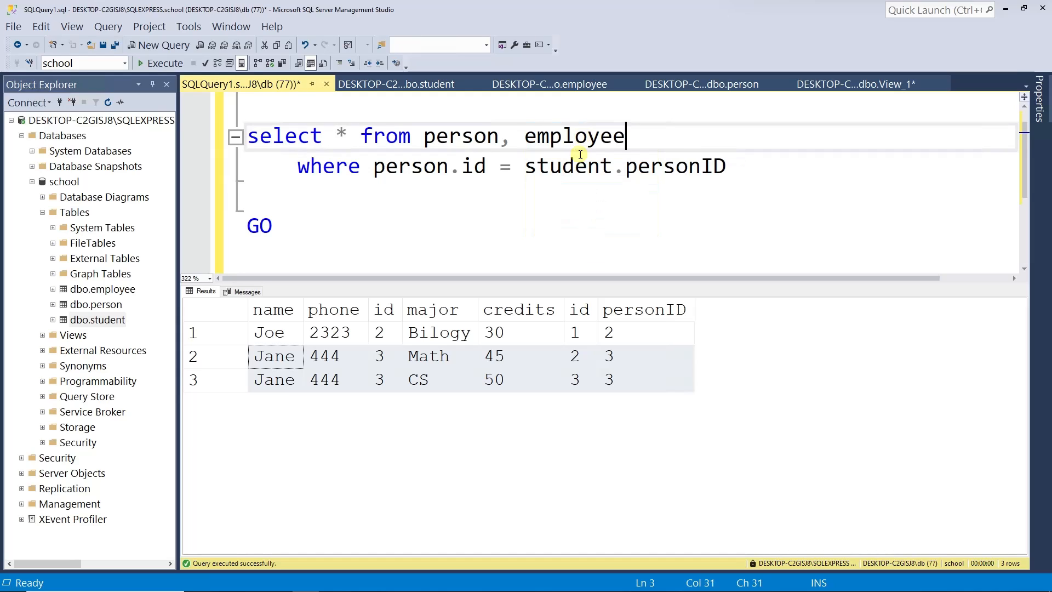
{"action": "double_click", "coordinate": [570, 142]}
{"action": "key", "text": "ctrl+c"}
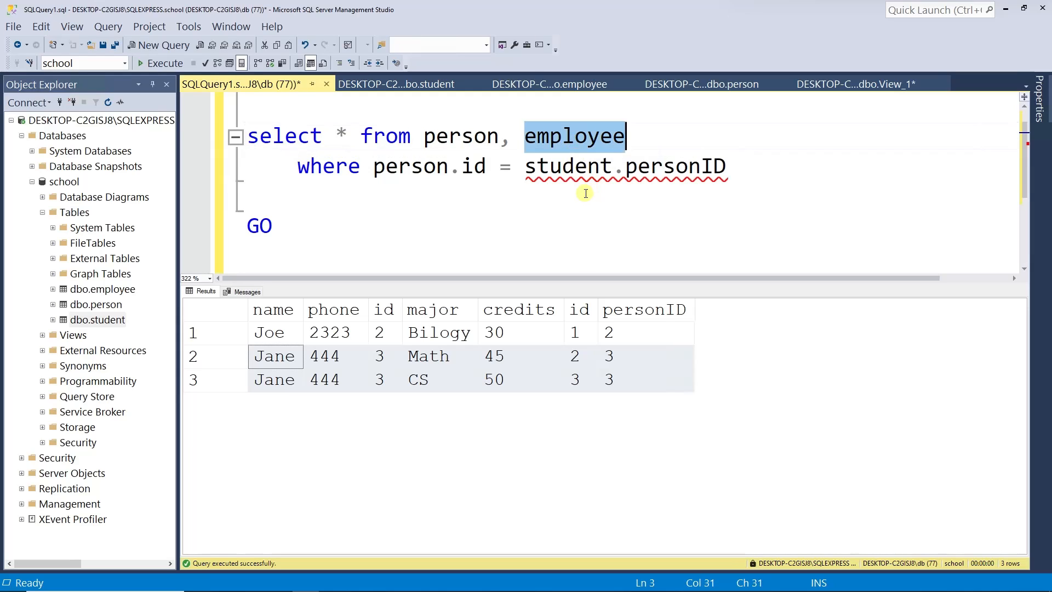
{"action": "double_click", "coordinate": [565, 173]}
{"action": "key", "text": "ctrl+v"}
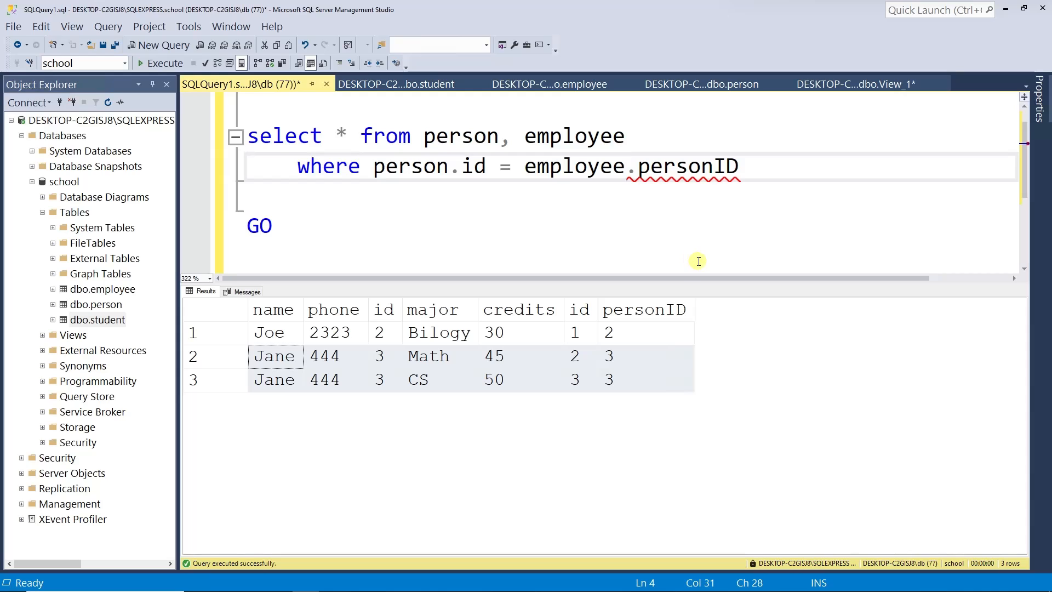
{"action": "key", "text": "ctrl+s"}
{"action": "key", "text": "Escape"}
{"action": "left_click", "coordinate": [596, 236]}
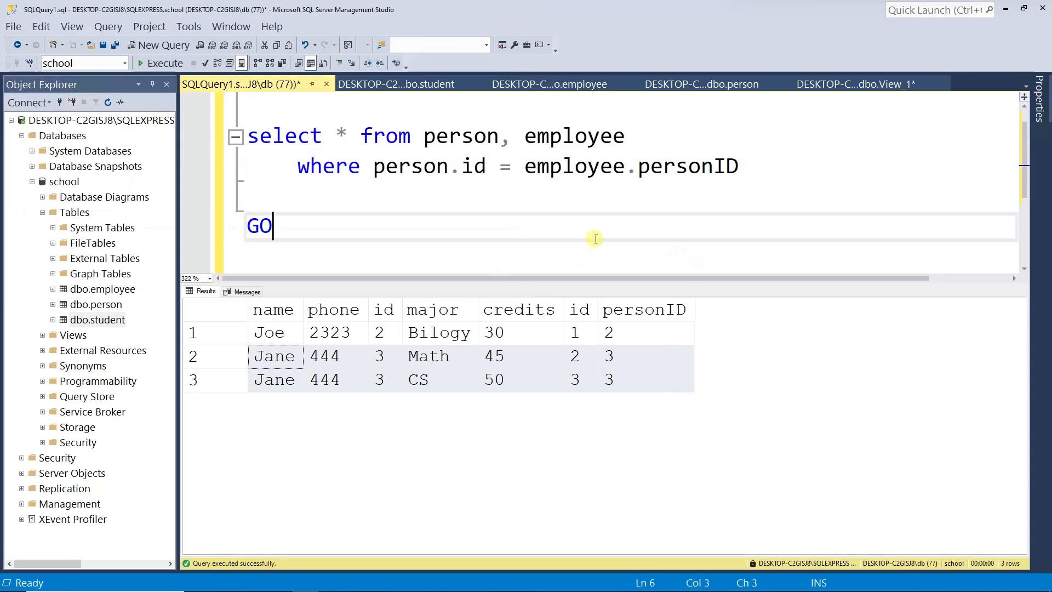
{"action": "key", "text": "F5"}
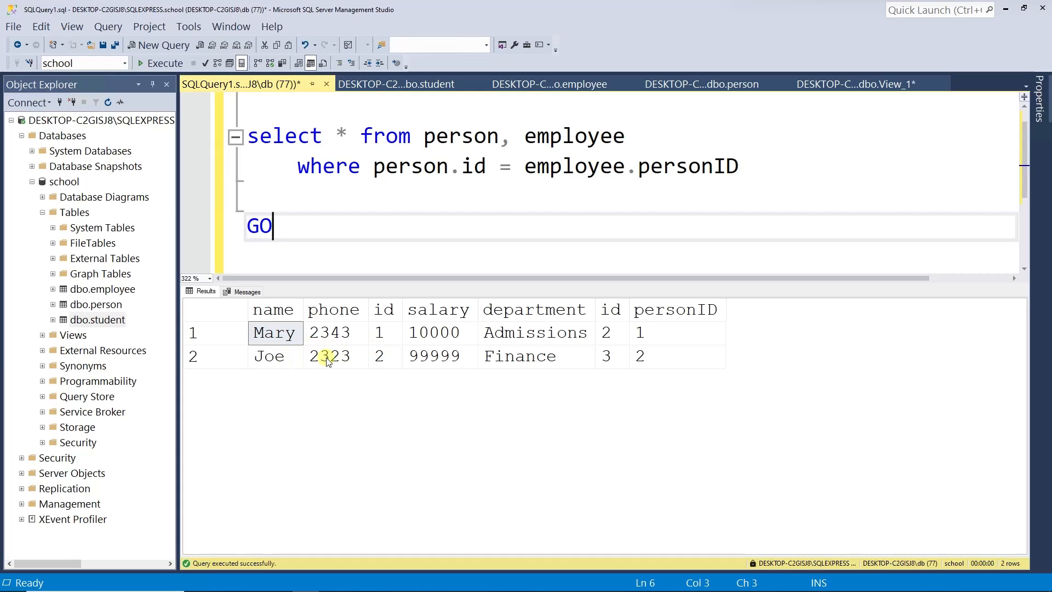
- Duplicate the person and employee query below the original, with its select line unindented
{"action": "left_click_drag", "start_coordinate": [751, 166], "coordinate": [241, 134]}
{"action": "key", "text": "ctrl+c"}
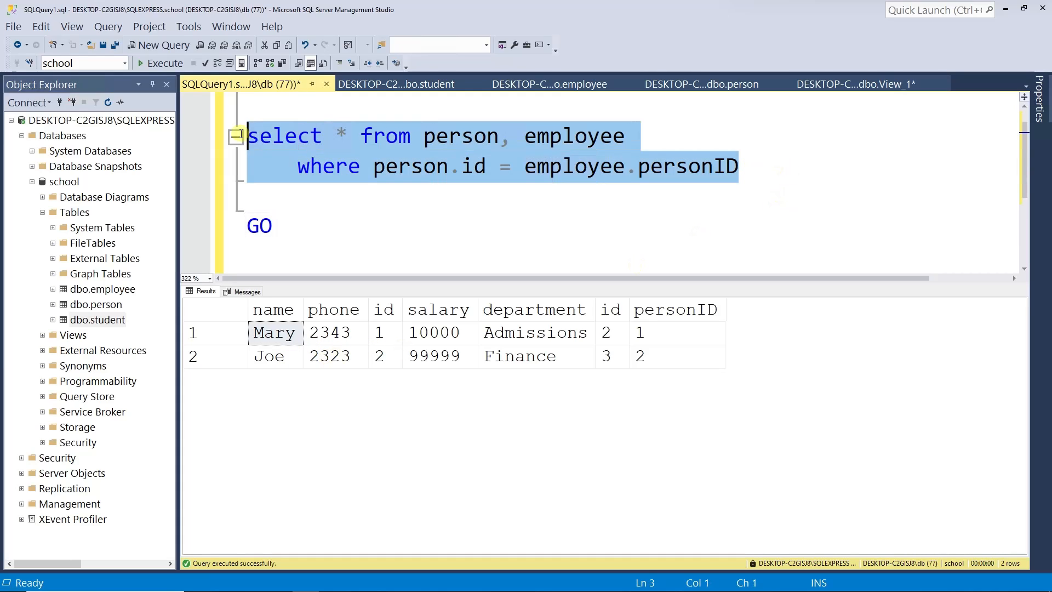
{"action": "left_click", "coordinate": [319, 204]}
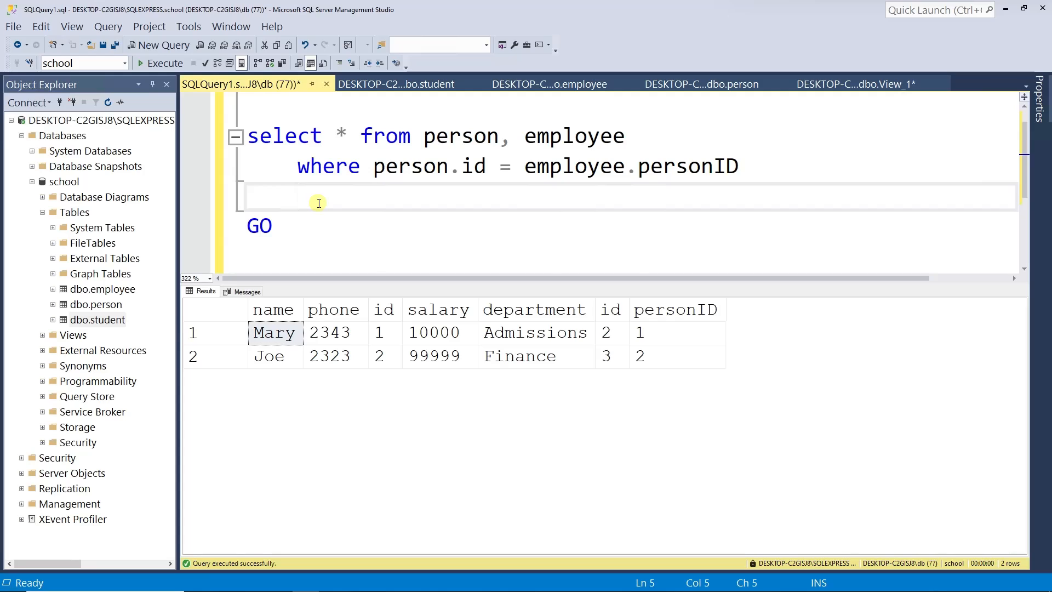
{"action": "key", "text": "Return"}
{"action": "key", "text": "ctrl+v"}
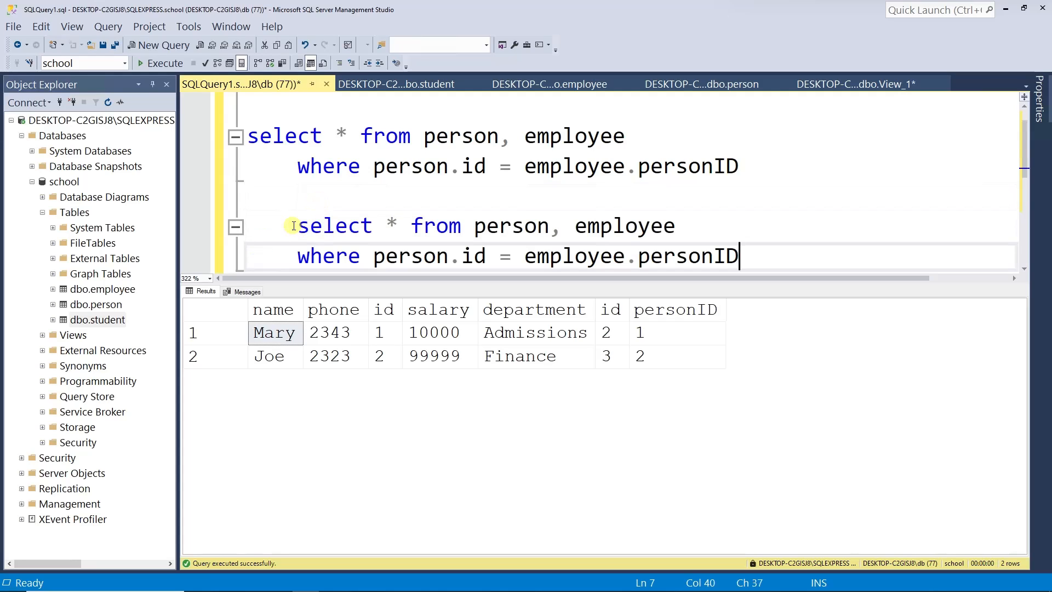
{"action": "left_click", "coordinate": [293, 225]}
{"action": "key", "text": "BackSpace"}
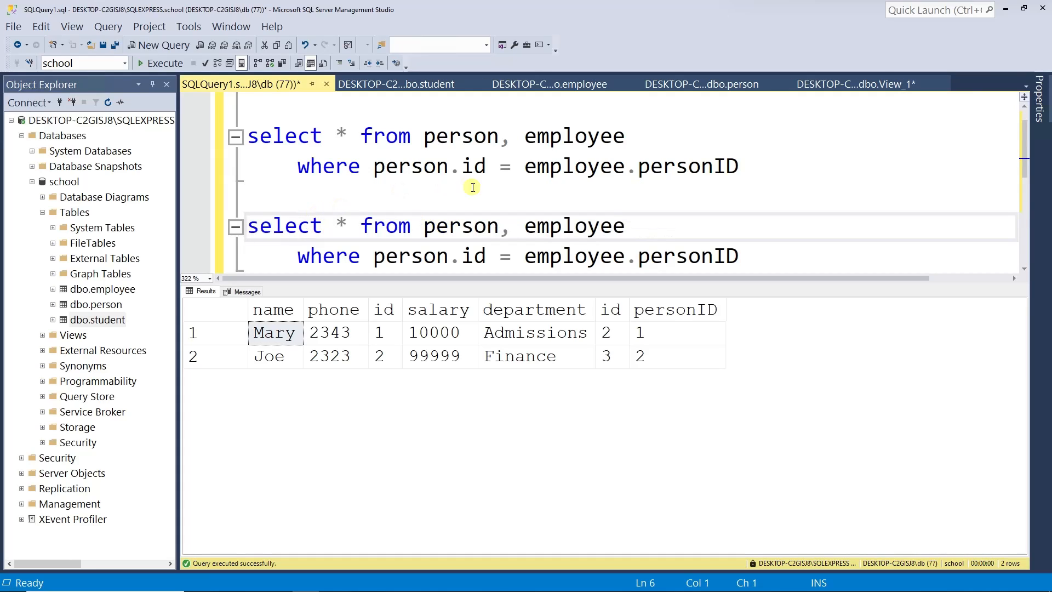
- Change employee to student in the duplicated query's FROM clause and WHERE condition, and run both joined queries together
{"action": "double_click", "coordinate": [583, 225]}
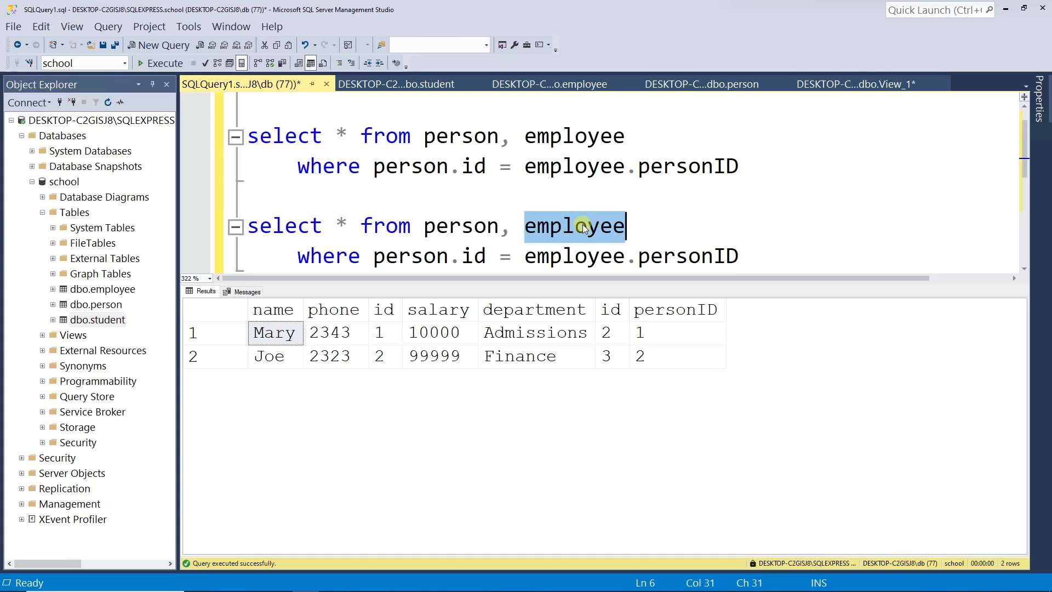
{"action": "type", "text": "student"}
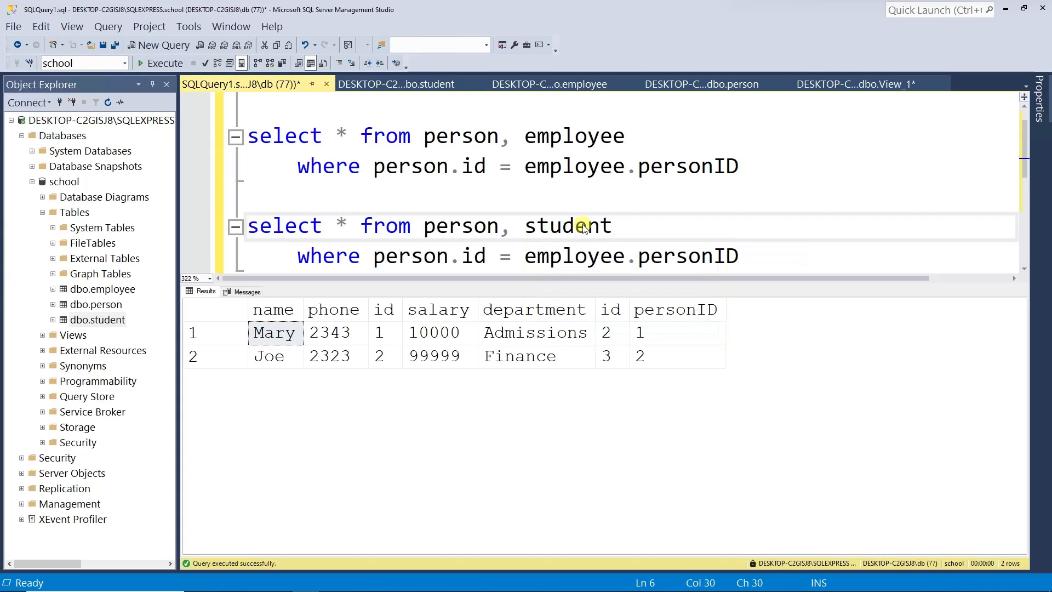
{"action": "double_click", "coordinate": [583, 225]}
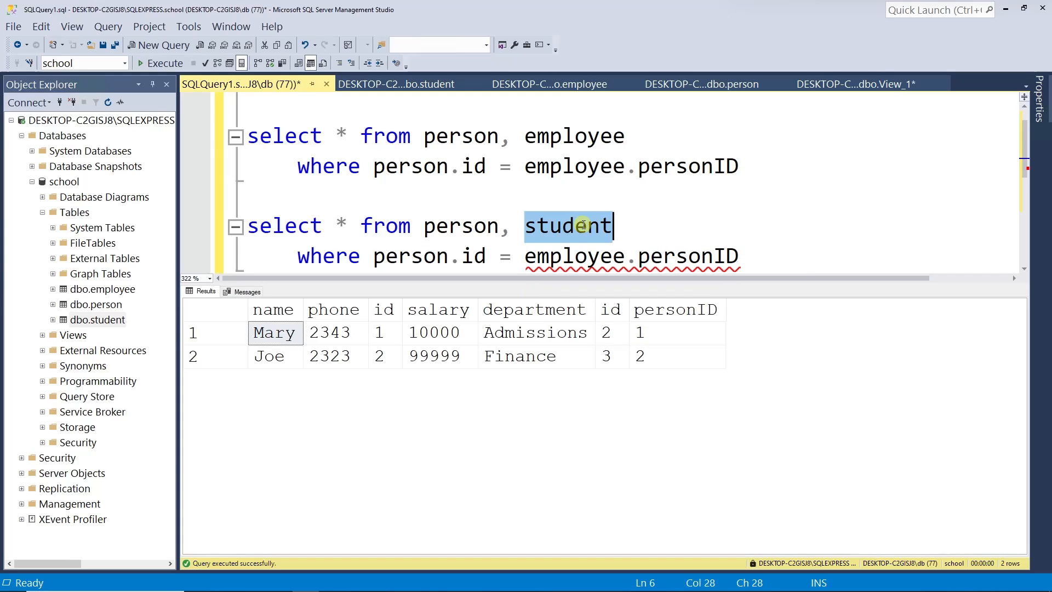
{"action": "double_click", "coordinate": [571, 262]}
{"action": "type", "text": "student"}
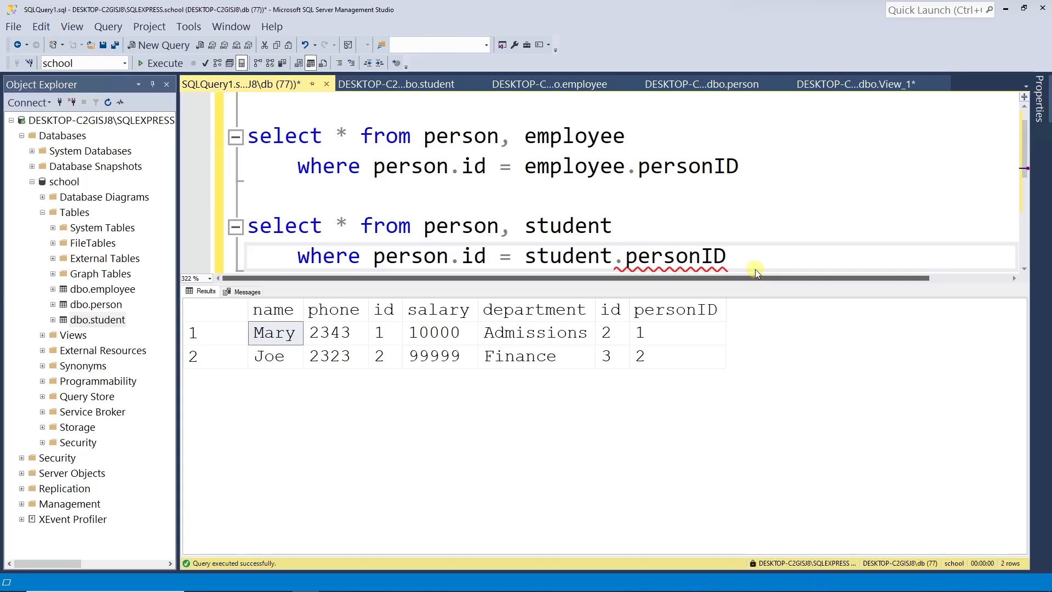
{"action": "left_click", "coordinate": [661, 221]}
{"action": "key", "text": "F5"}
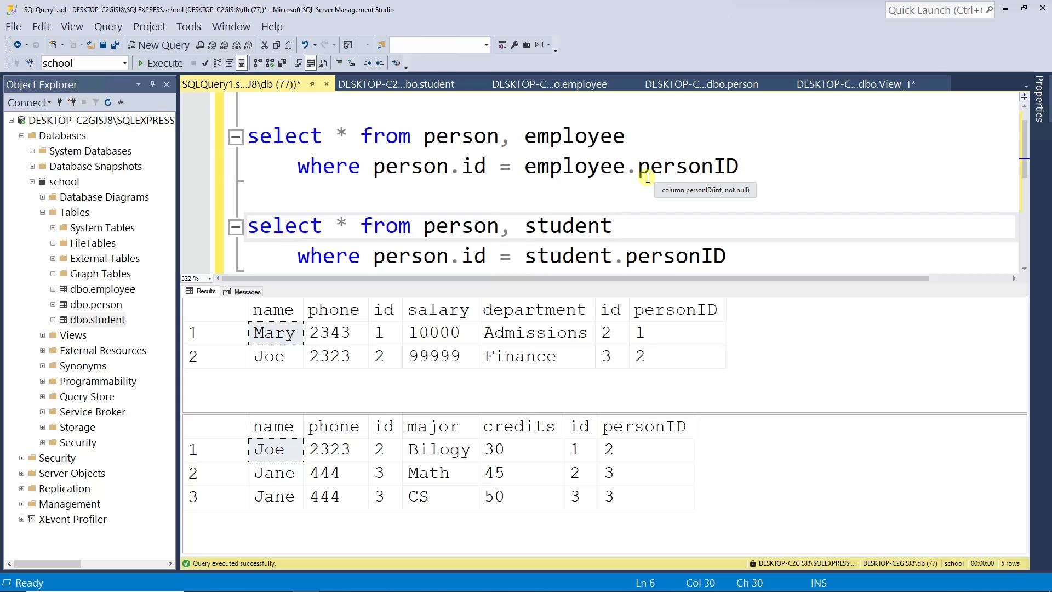
- Open the View_1 diagram to examine how person links to employee and student
{"action": "left_click", "coordinate": [855, 84]}
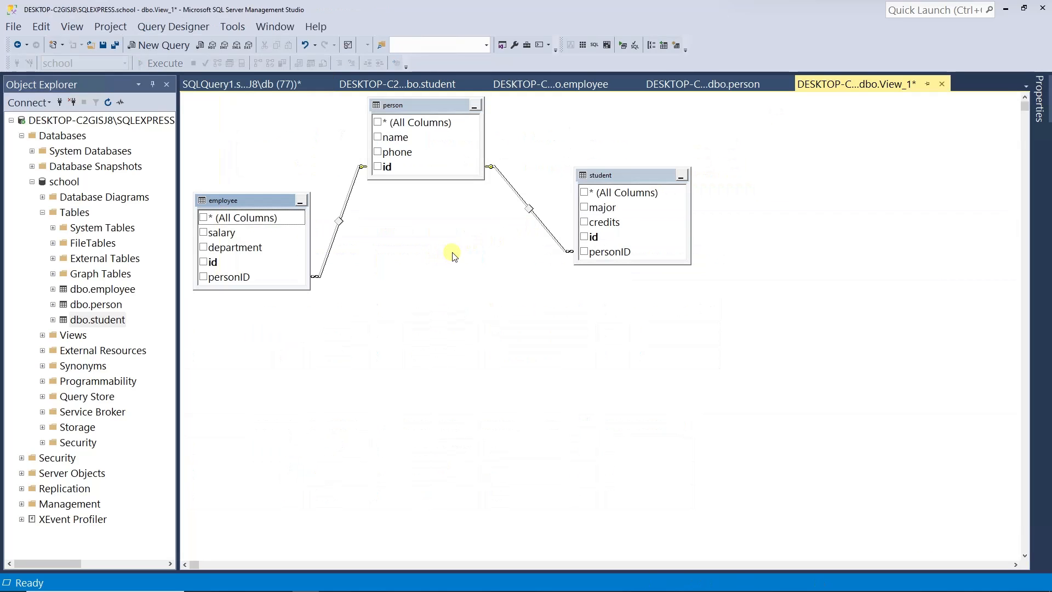